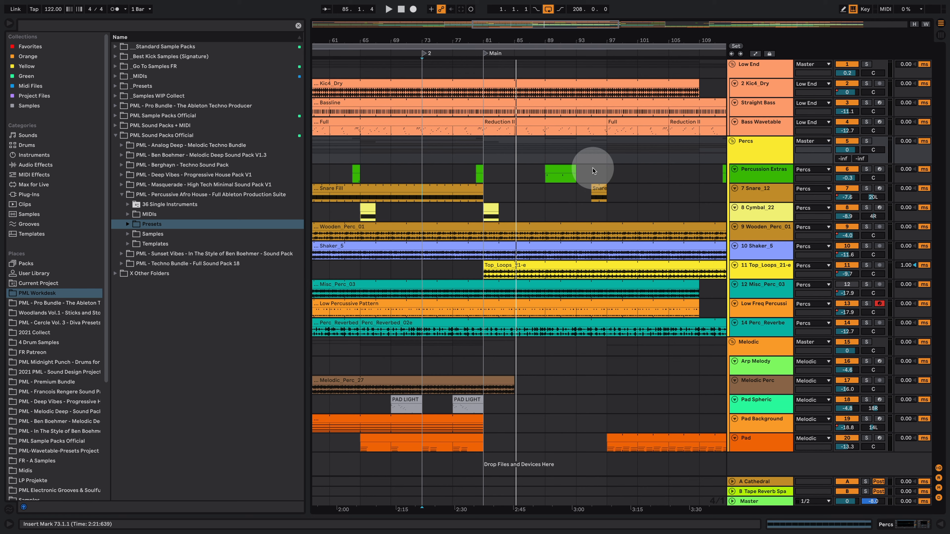
Browse the template projects in the PML - Percussive Afro House - Full Ableton Production Suite folder and select 01_Template_Ozun Project.
click(204, 195)
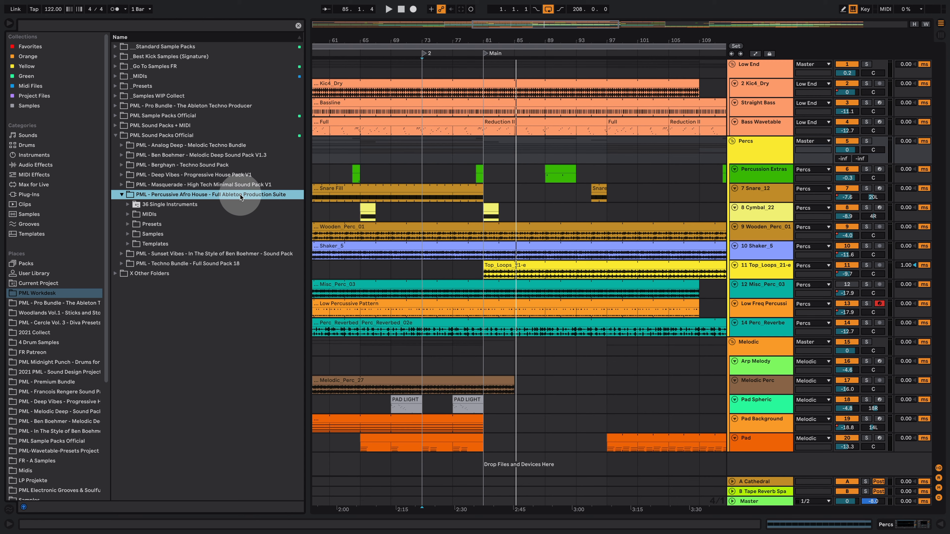
click(127, 244)
click(136, 265)
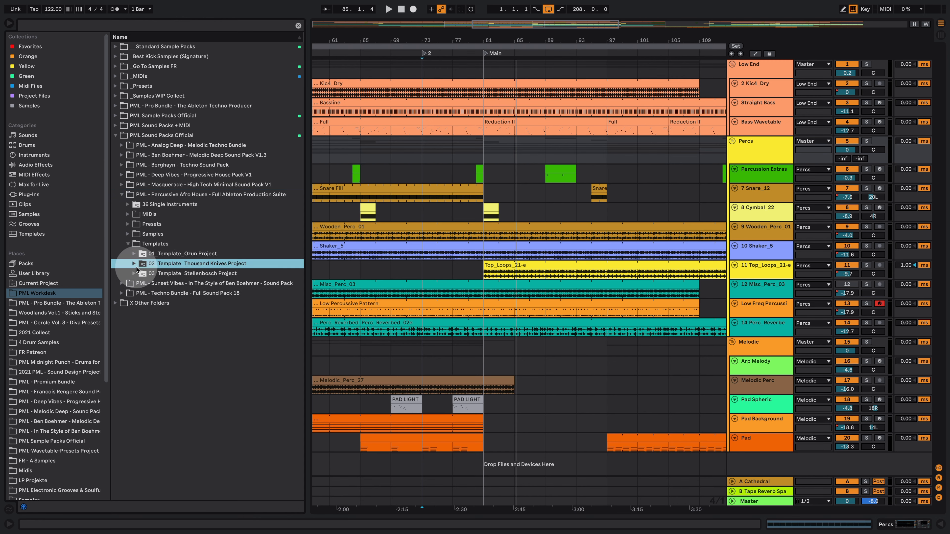
click(201, 254)
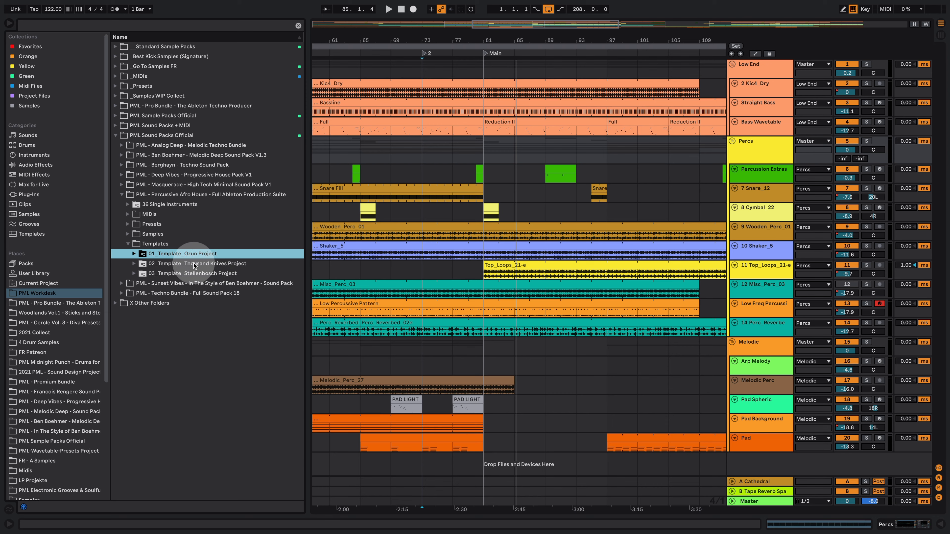
Preview Melodic_Perc loops 12, 14 and 17 from the pack's Melodic Percussion Loops folder, then collapse that folder.
click(128, 235)
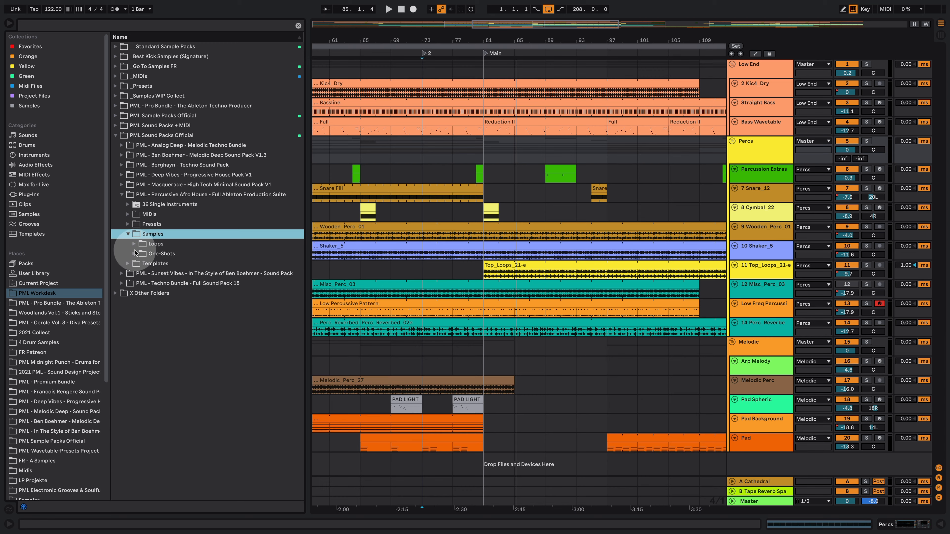
click(135, 245)
click(141, 264)
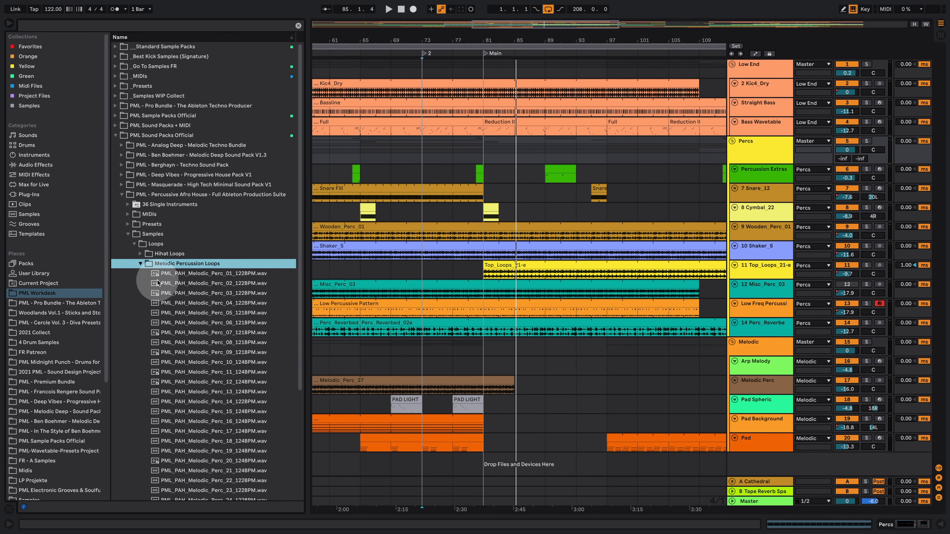
click(224, 381)
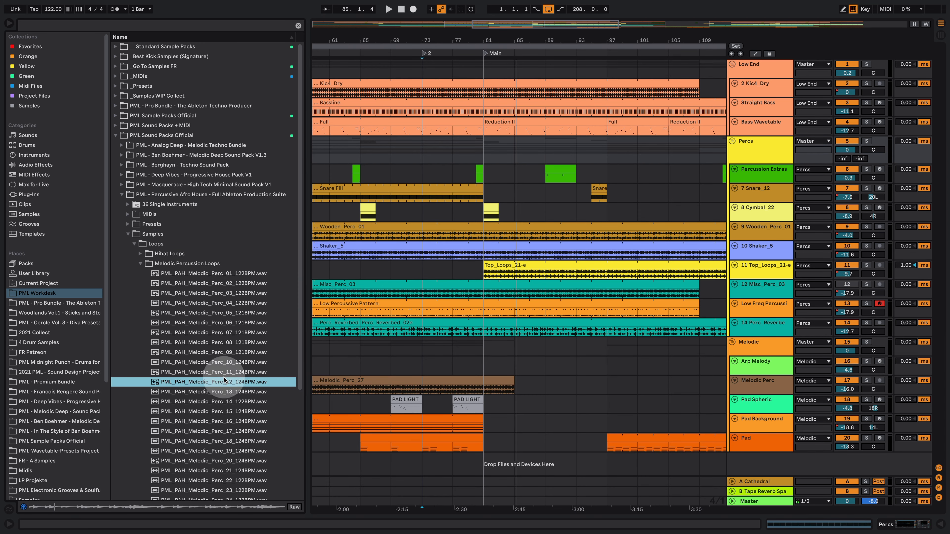
click(225, 404)
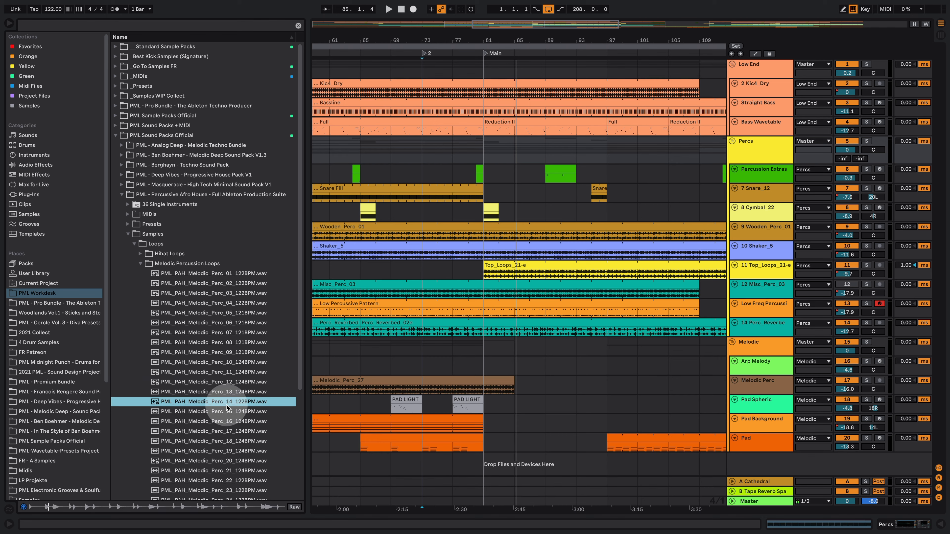
click(244, 429)
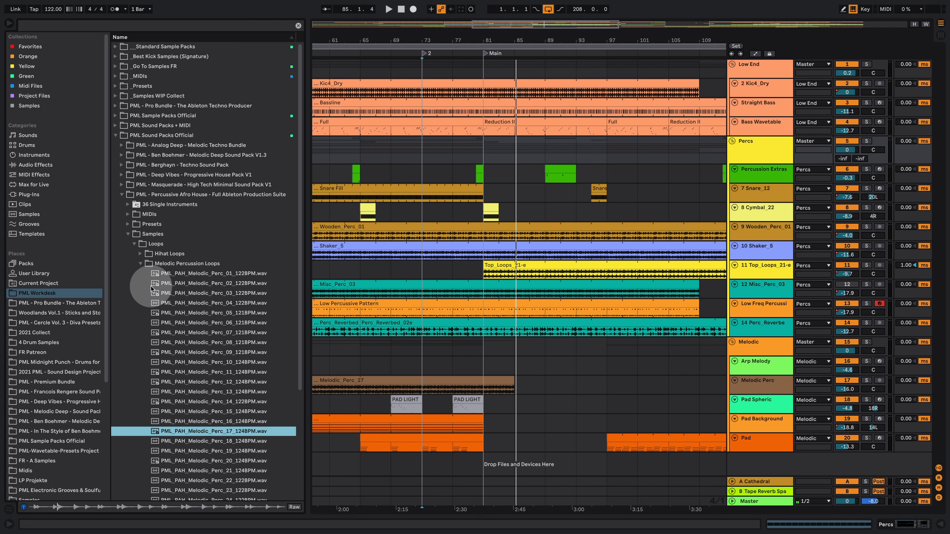
click(141, 263)
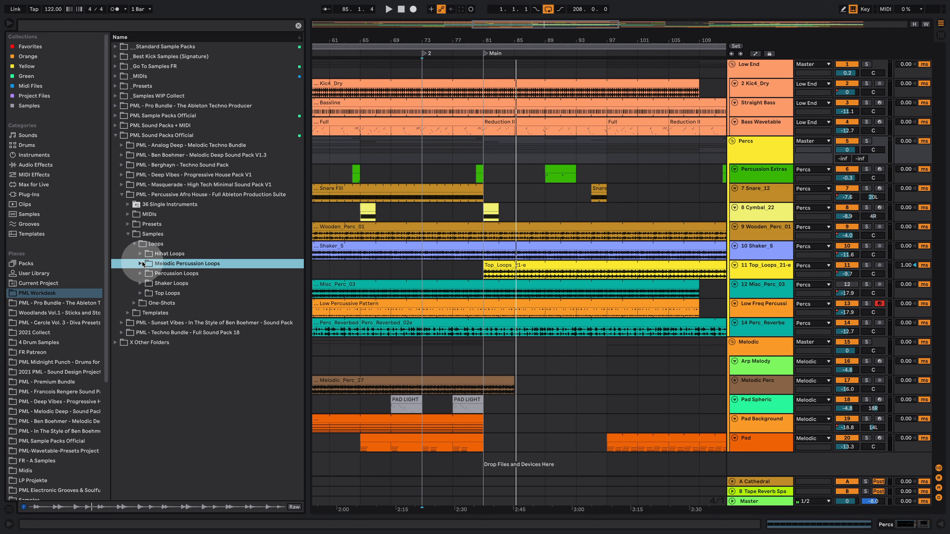
Browse the pack's SIGNATURE presets and show the Pad track's device chain.
click(128, 225)
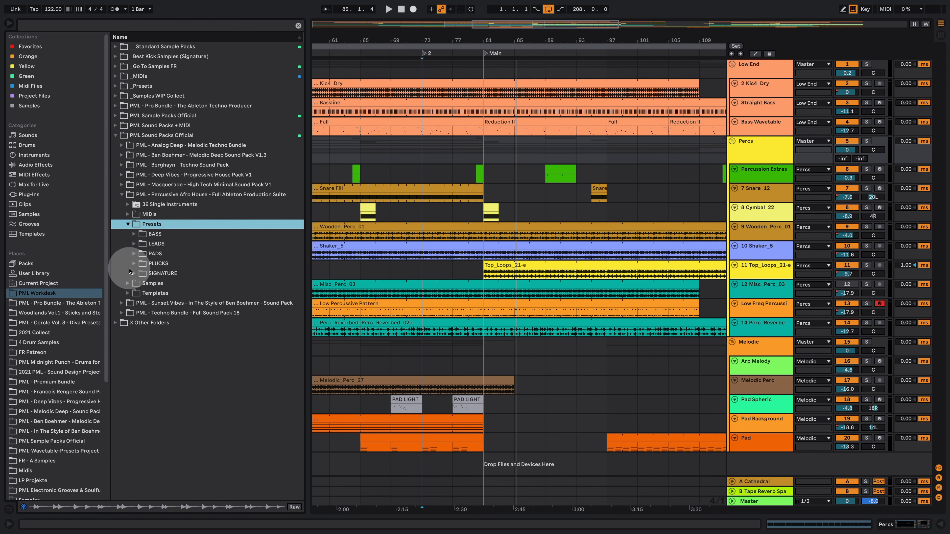
click(134, 274)
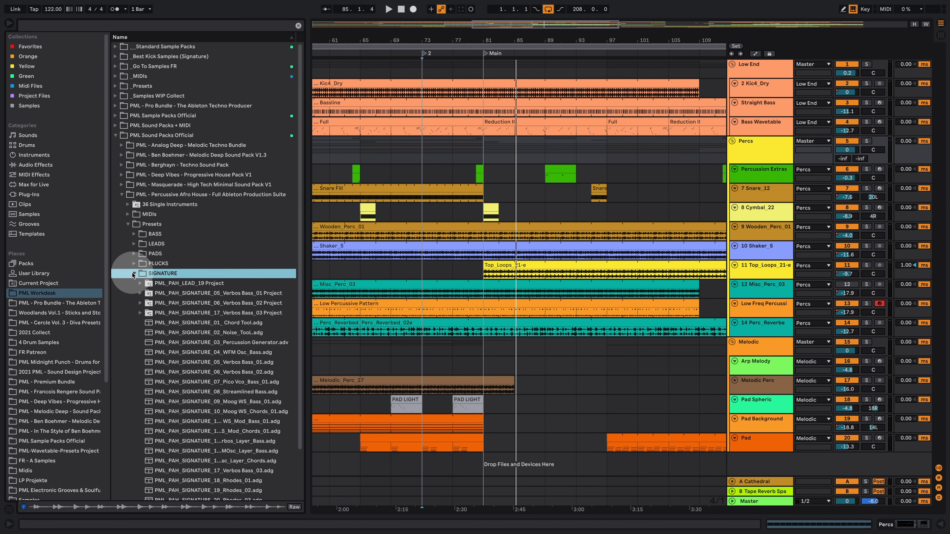
scroll(211, 351, down, 3)
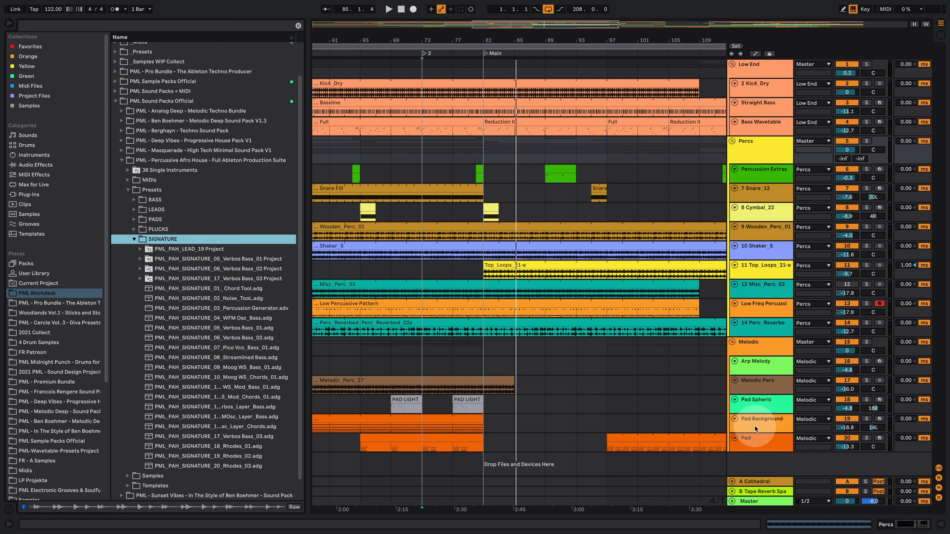
double_click(763, 436)
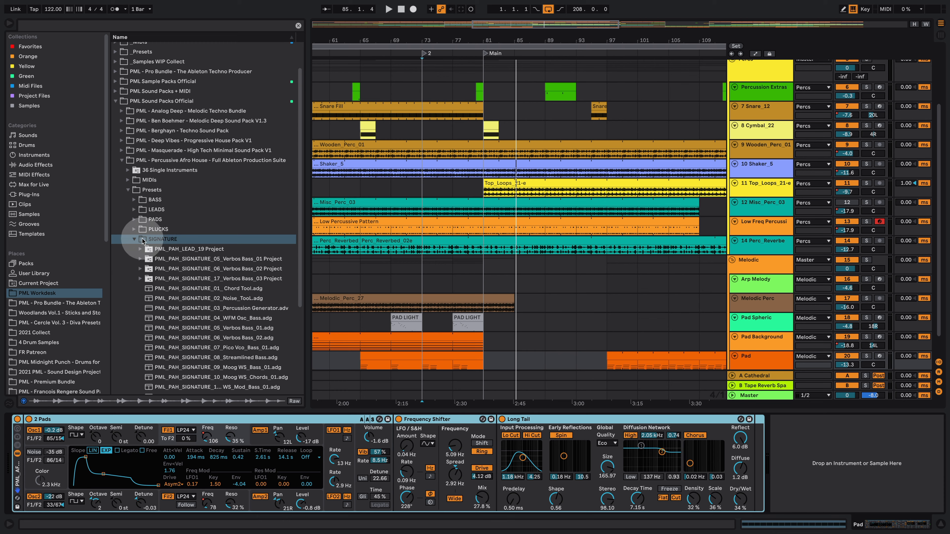
List the files in the pack's MIDIs folder and hide the device view.
click(133, 182)
click(128, 180)
scroll(133, 185, up, 1)
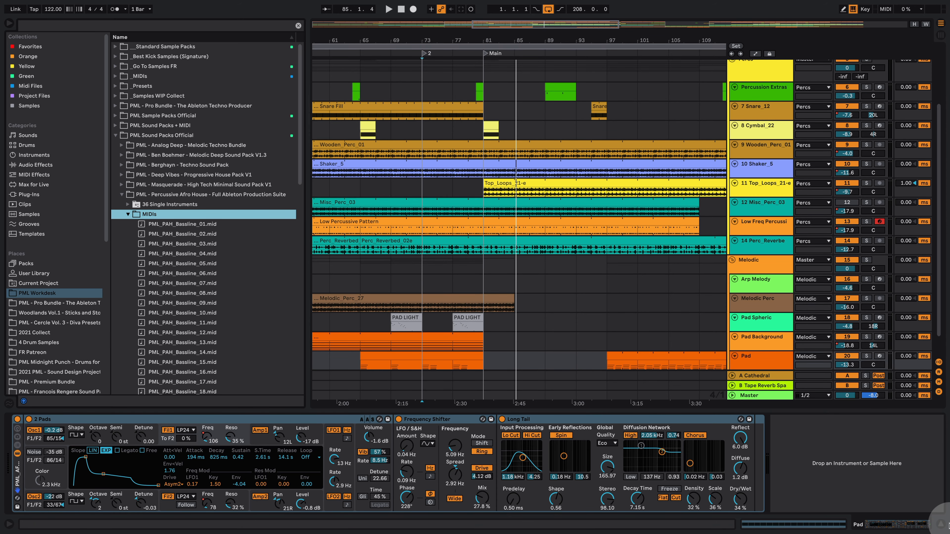
click(941, 524)
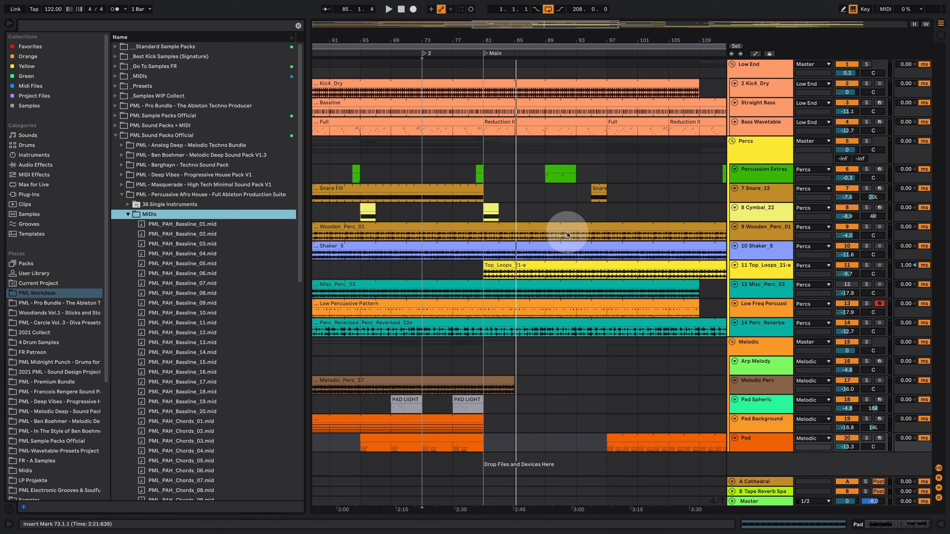
Solo the Low End group, play it from the Main locator at bar 81 and zoom the arrangement to about bars 76–88.
click(770, 69)
click(484, 65)
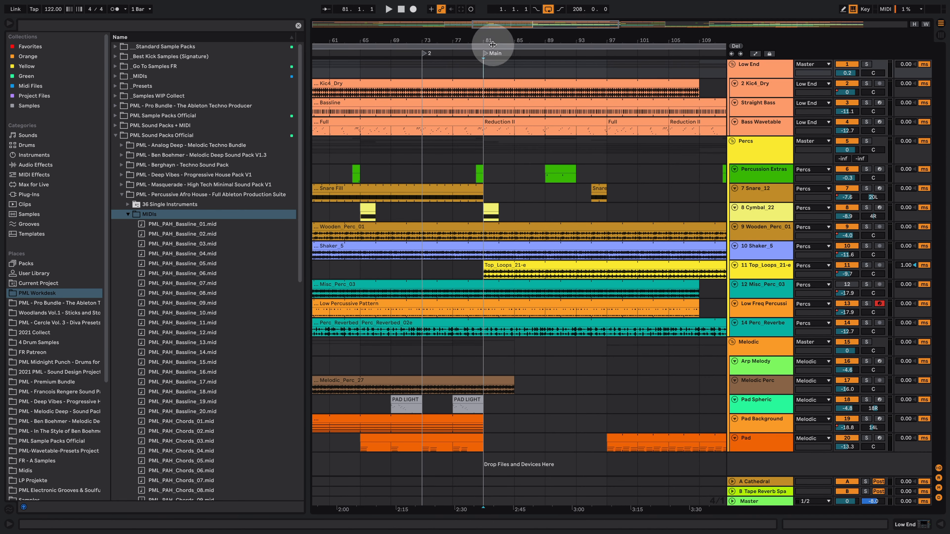
drag(493, 40, 495, 30)
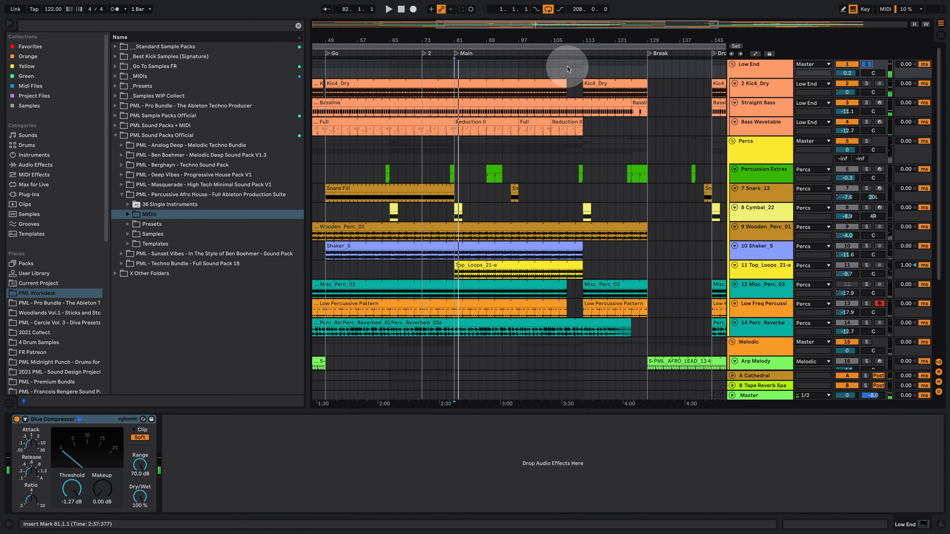
key(space)
key(space)
drag(453, 39, 453, 75)
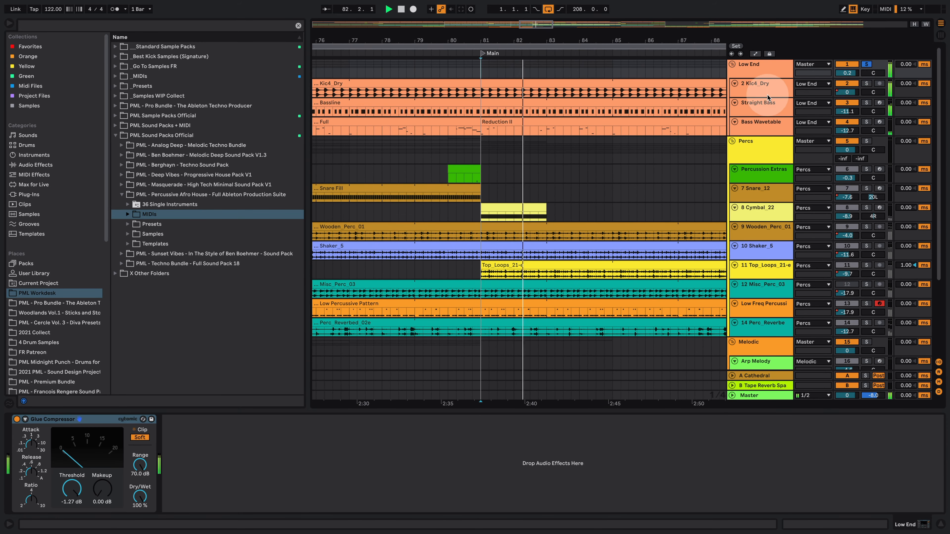
Inspect the Kic4_Dry track's devices, listen to the kick soloed, and return the solo to the whole Low End group.
click(756, 85)
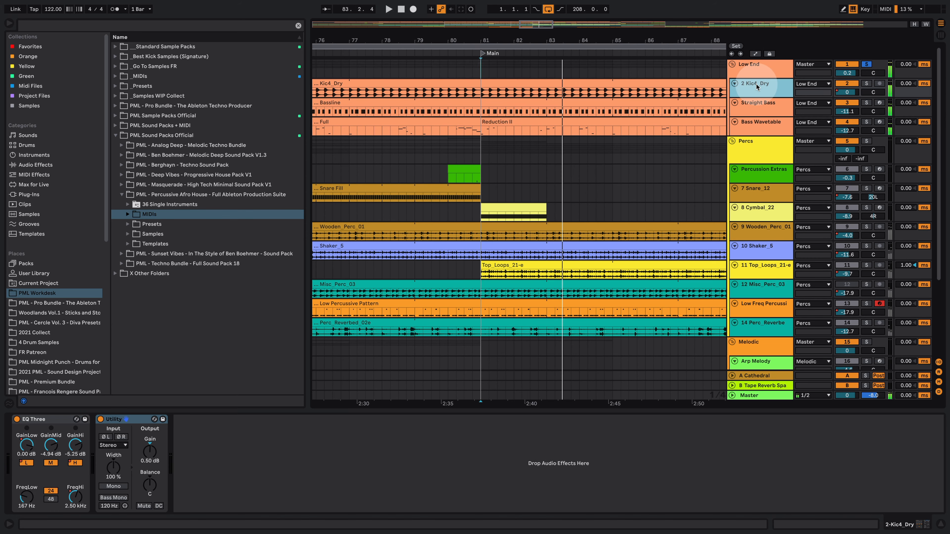
click(867, 84)
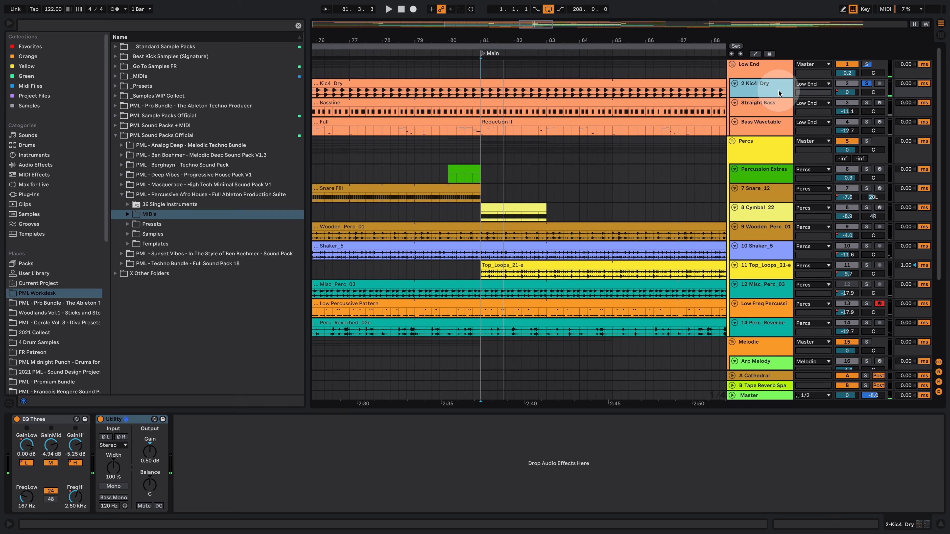
key(space)
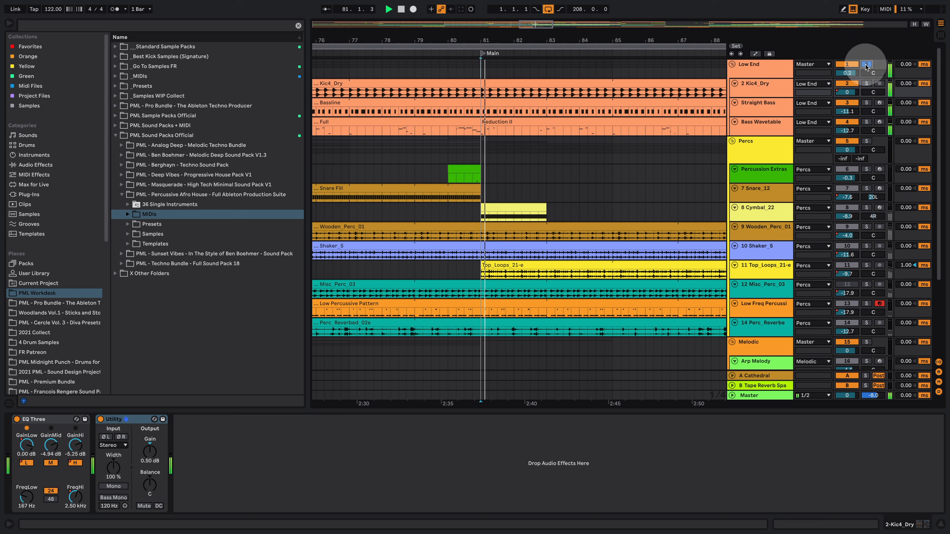
click(867, 64)
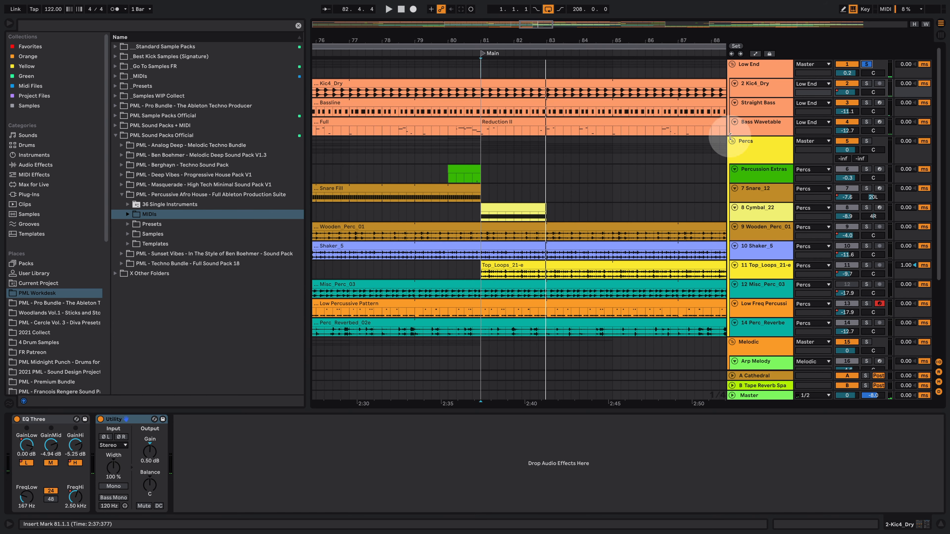
Examine the Straight Bass device chain from its start and show the Wavetable chain in the Instrument Rack.
click(770, 104)
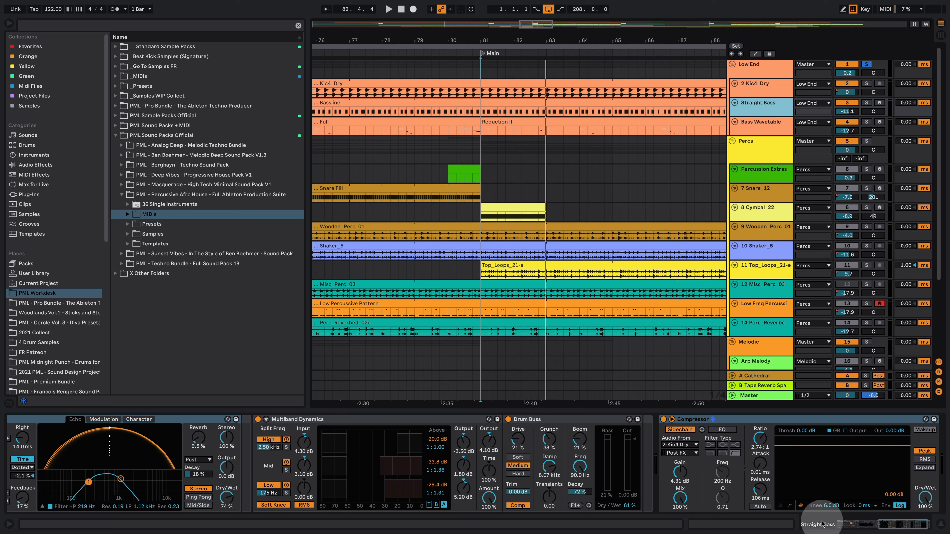
click(889, 526)
drag(889, 527, 816, 532)
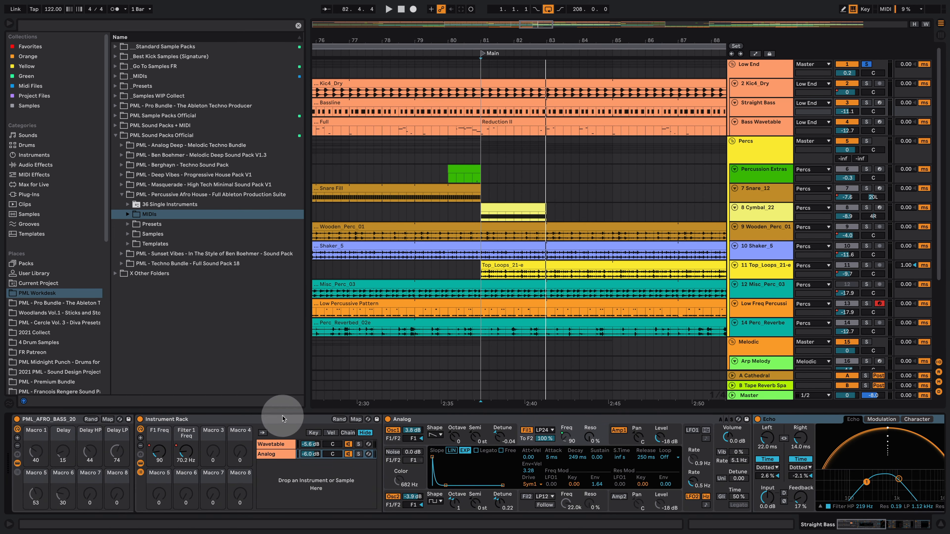
click(282, 444)
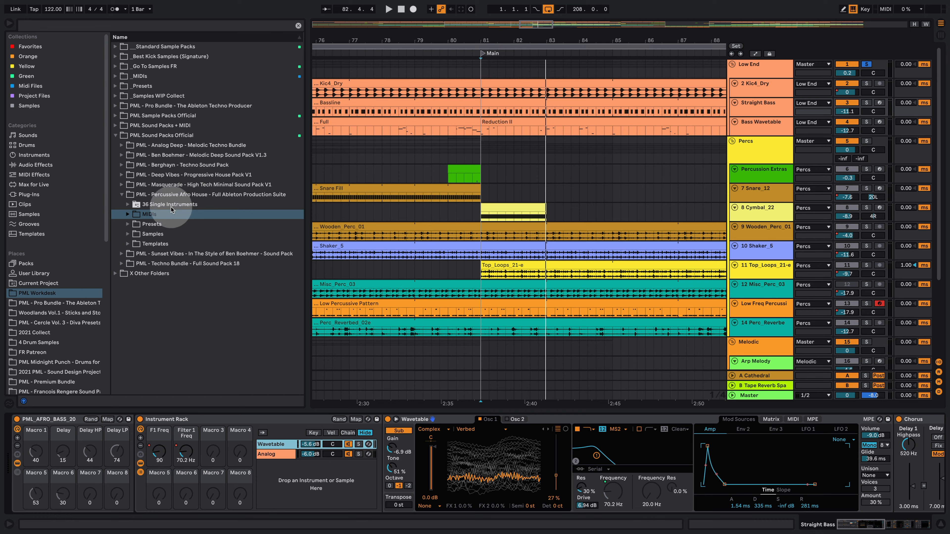
Solo the Straight Bass track and open its Bassline clip to follow the notes during playback.
key(space)
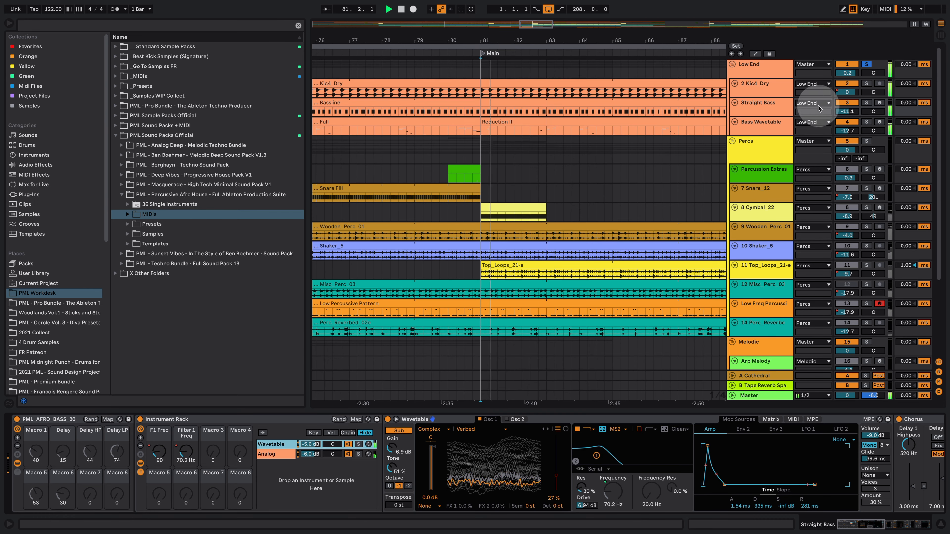
click(866, 104)
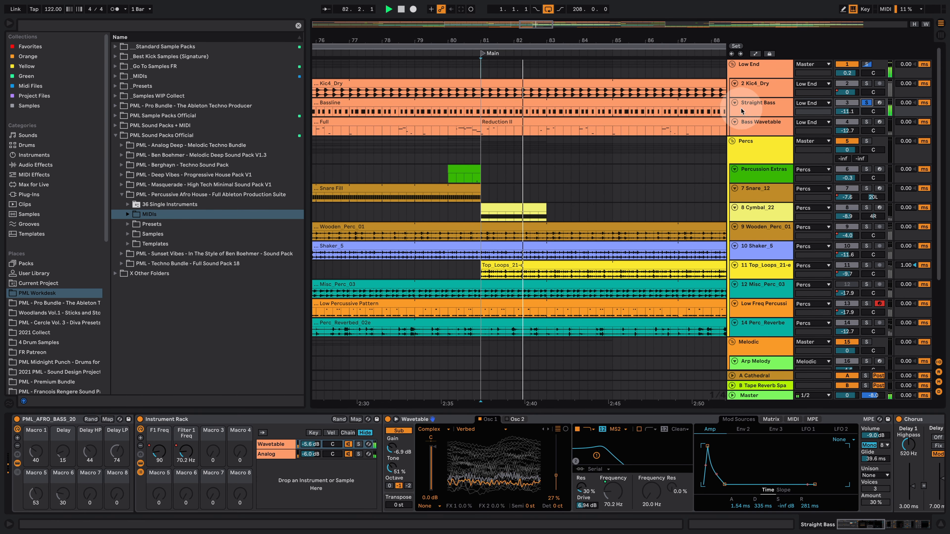
double_click(531, 111)
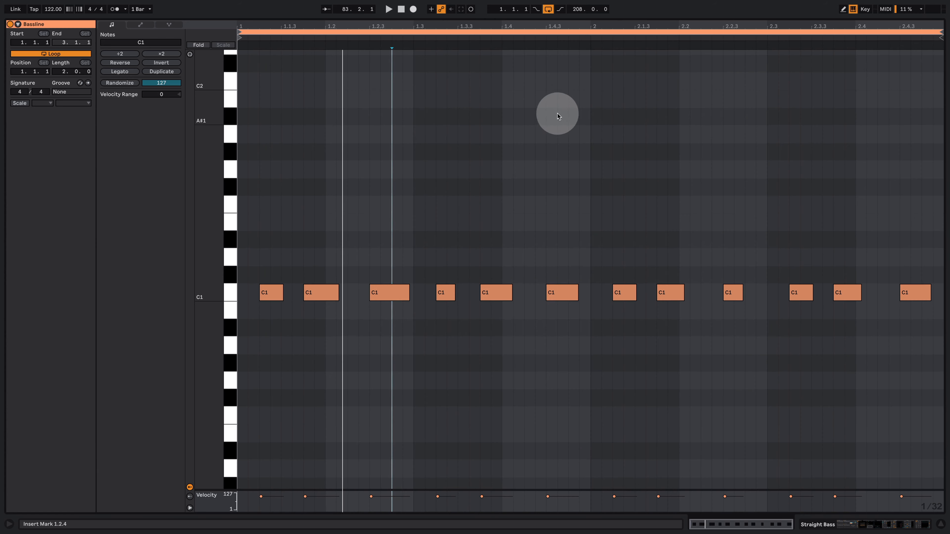
key(space)
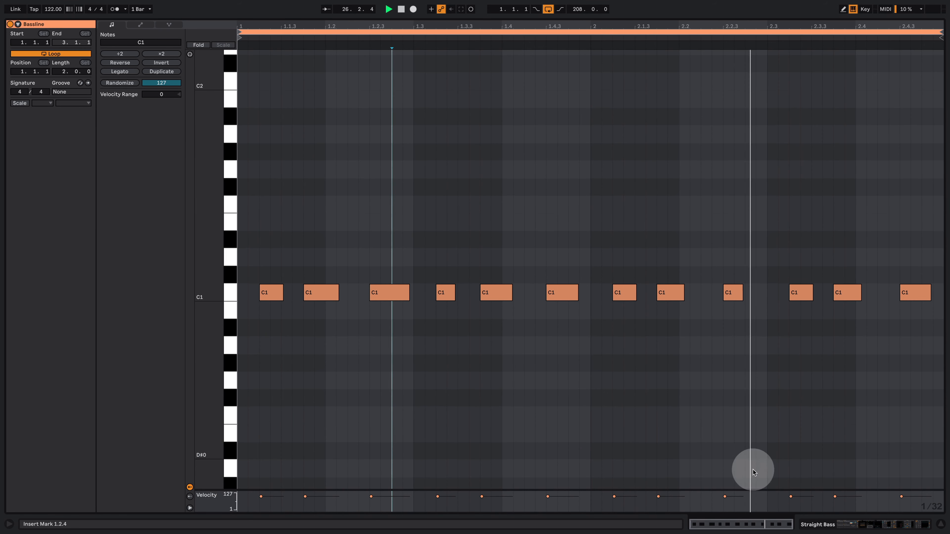
key(space)
Return to the Straight Bass devices, solo the rack's Wavetable chain and play from bar 81.
click(872, 524)
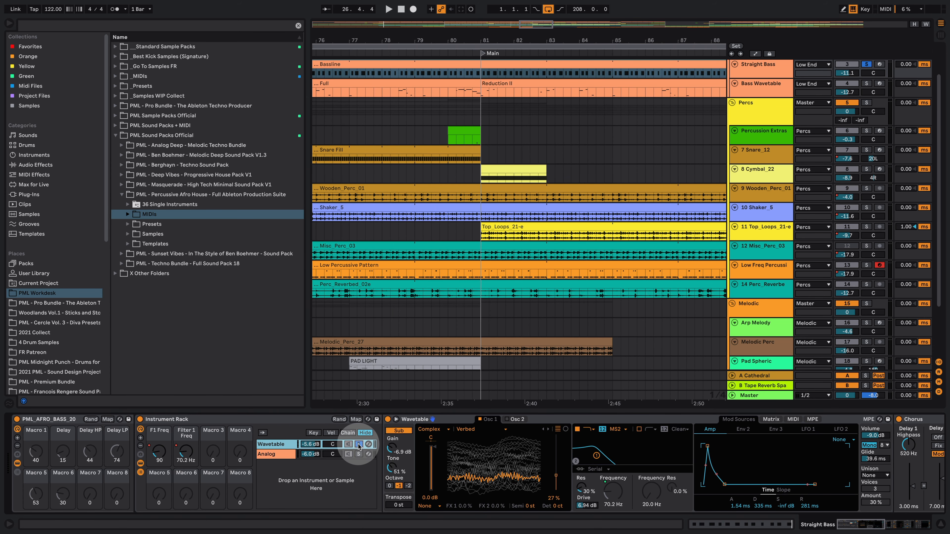
click(483, 97)
key(space)
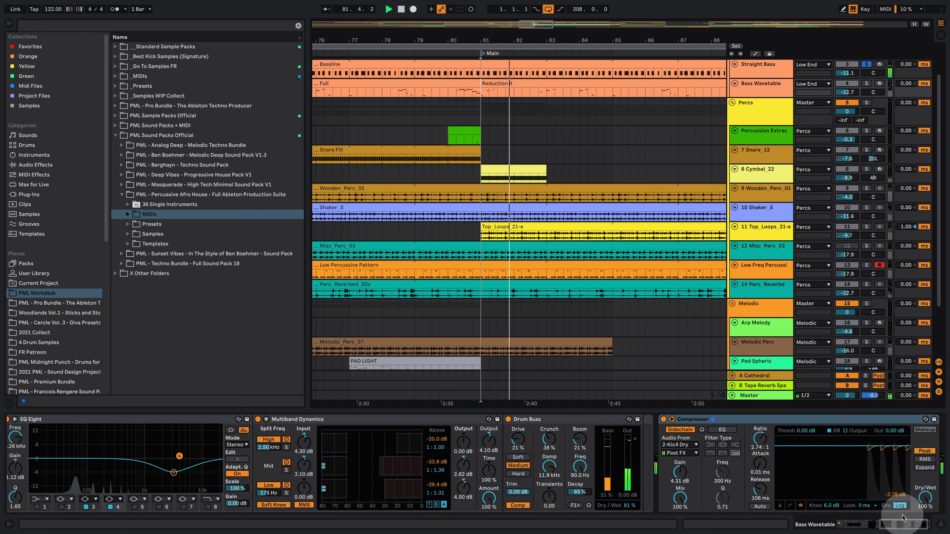
Stop playback, go back to the Straight Bass rack, and solo its Analog chain for playback from bar 81.
click(648, 483)
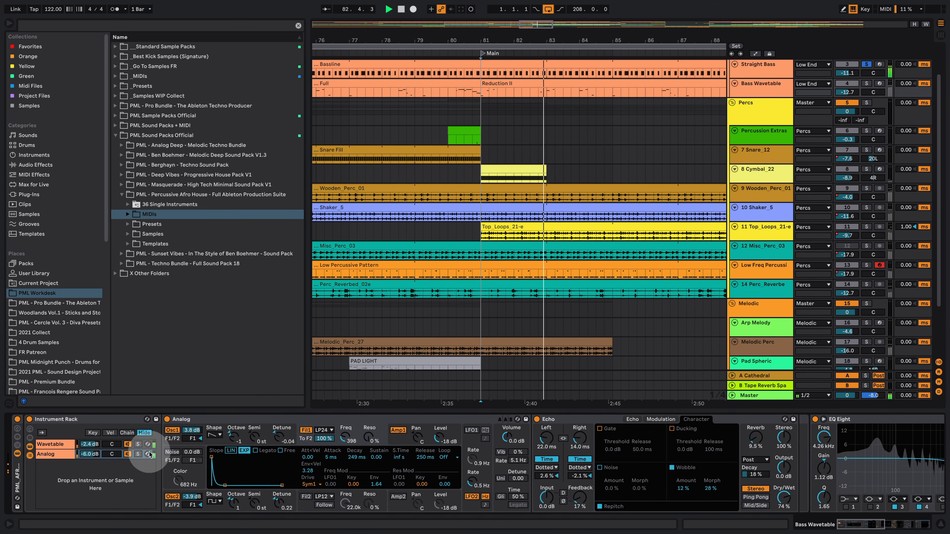
key(space)
click(787, 71)
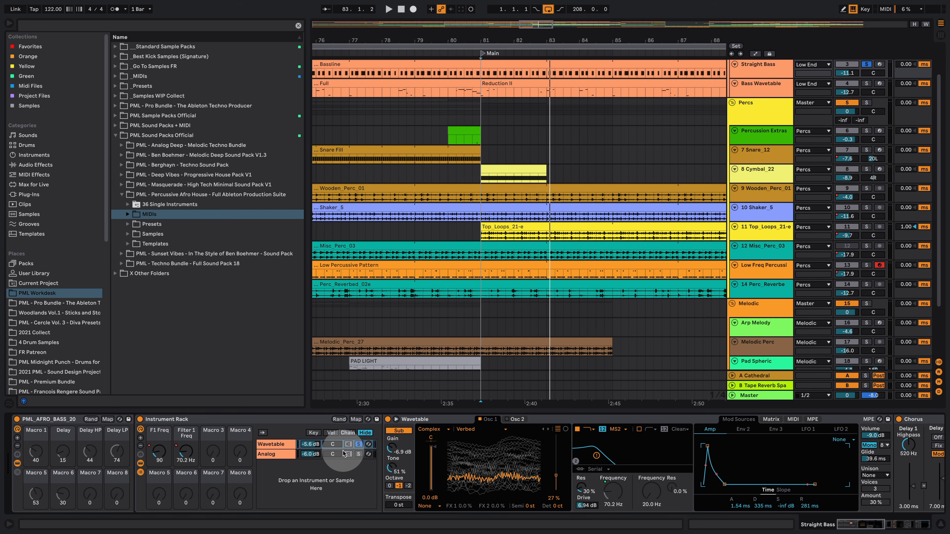
click(358, 454)
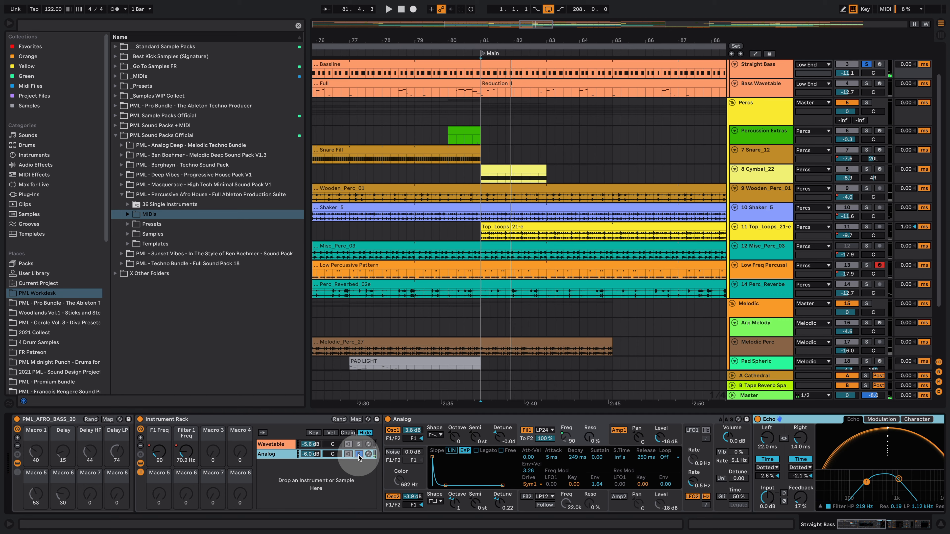
key(space)
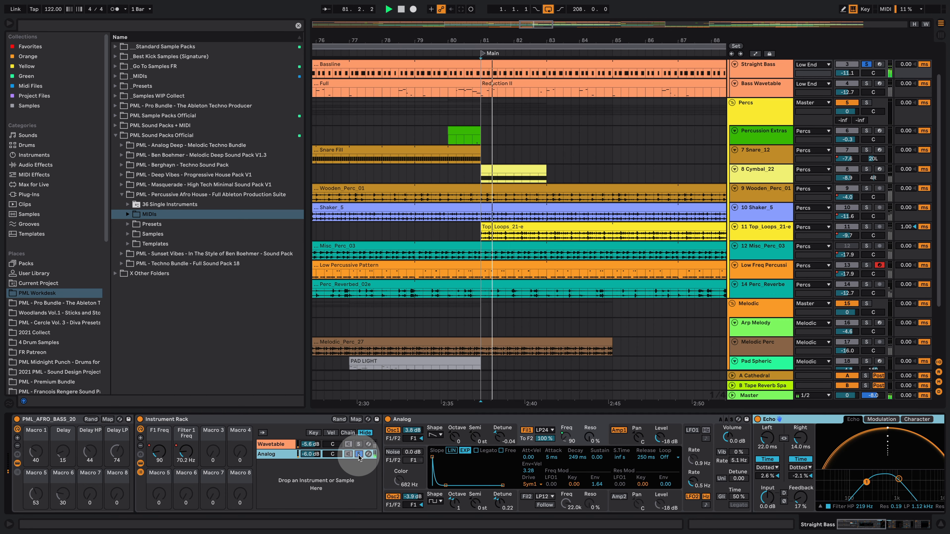
Stop playback, solo the Straight Bass rack's Wavetable chain, and check Osc 1's wavetable lists, keeping Verbed from the Complex category.
key(space)
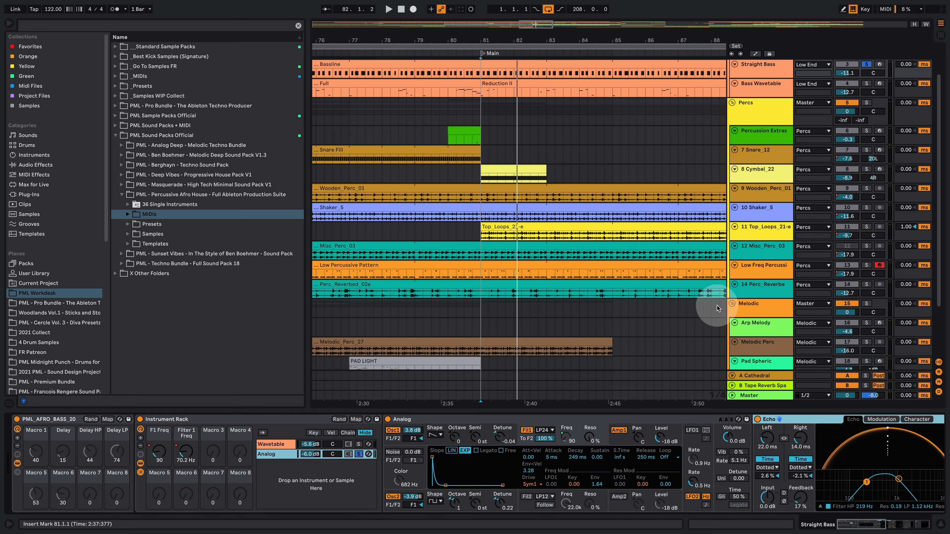
click(358, 444)
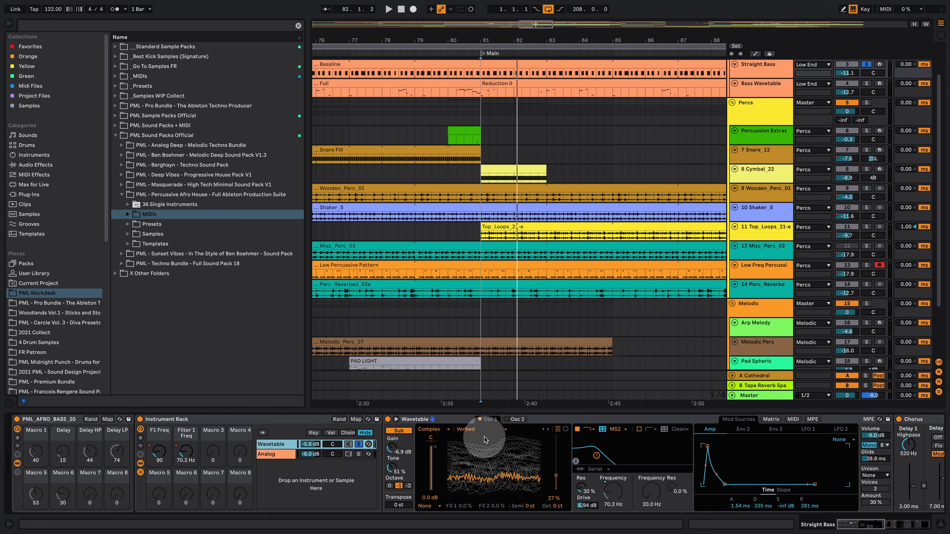
click(442, 432)
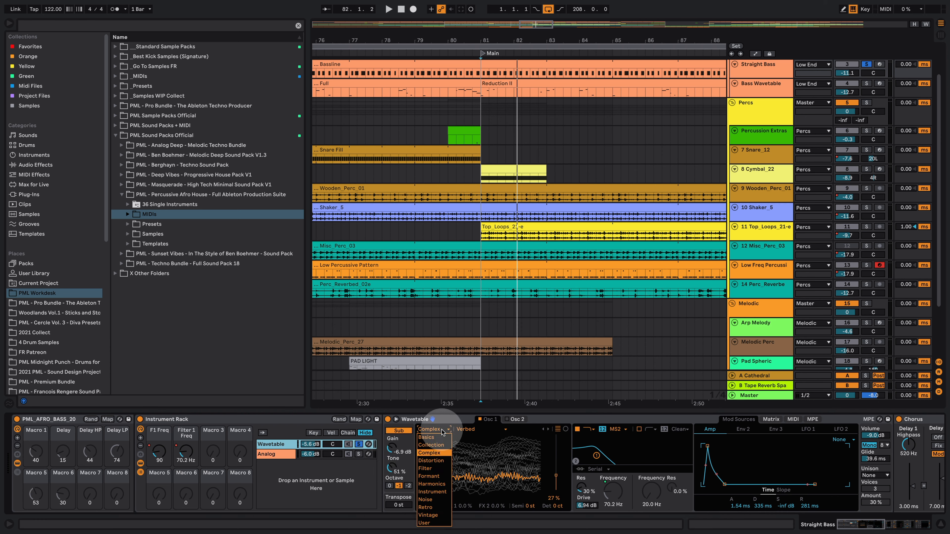
click(462, 430)
click(465, 429)
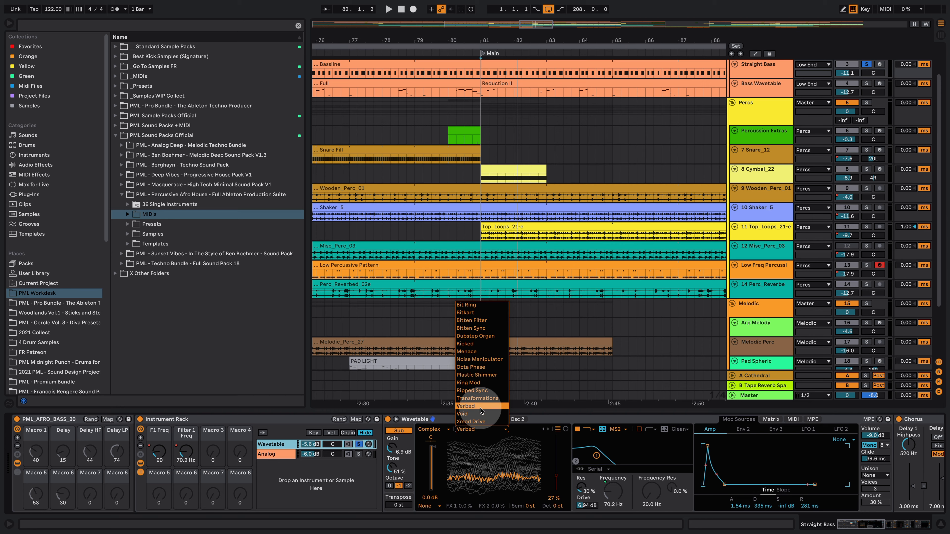
click(481, 407)
Play the soloed Wavetable chain from bar 81 and show the Chorus and Multiband Dynamics devices that follow it.
key(space)
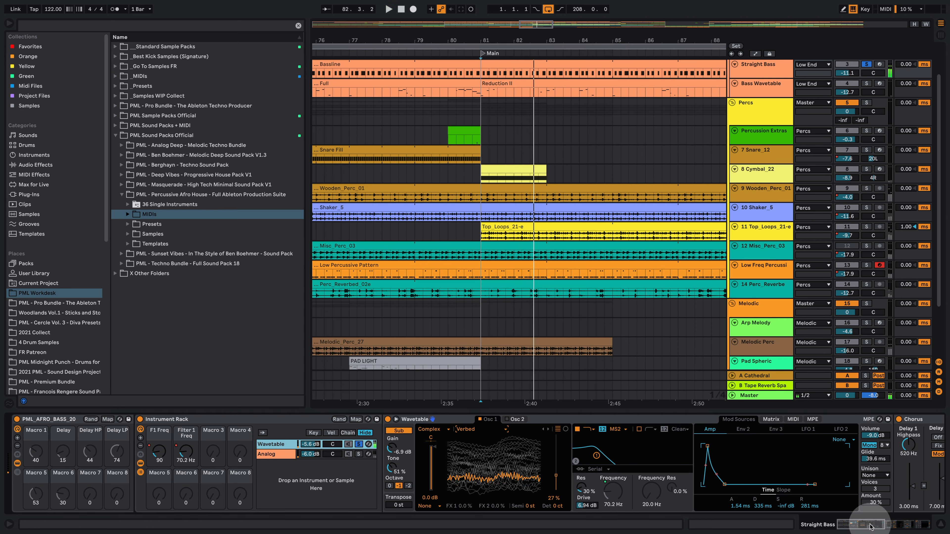
drag(865, 524, 879, 523)
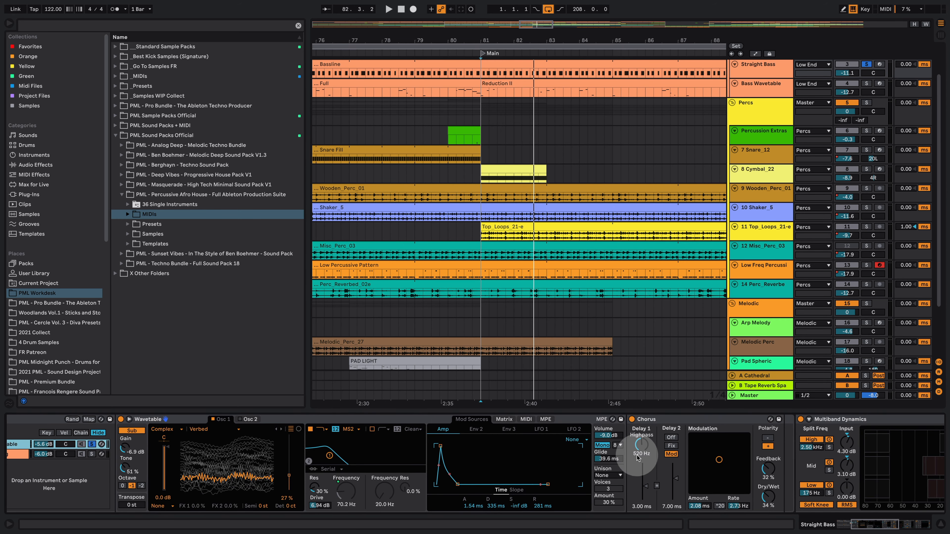
key(space)
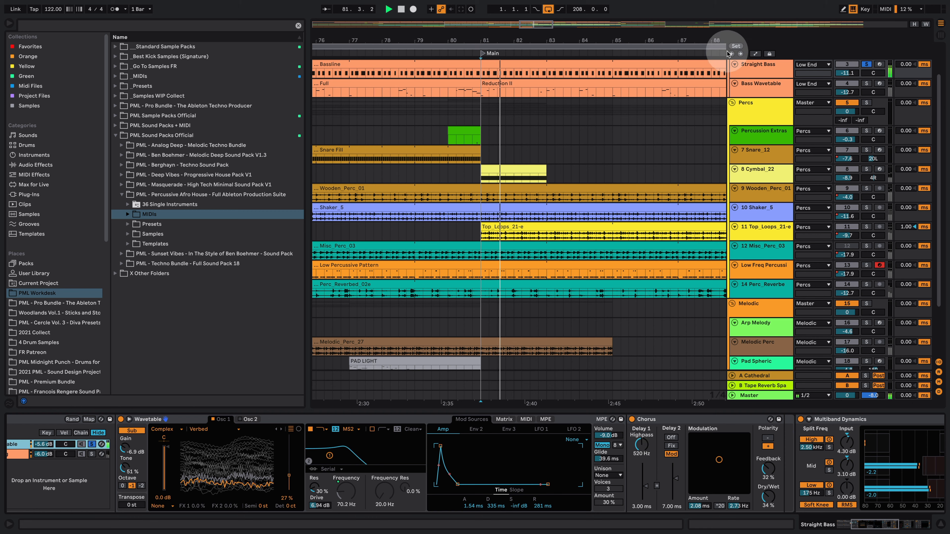
key(space)
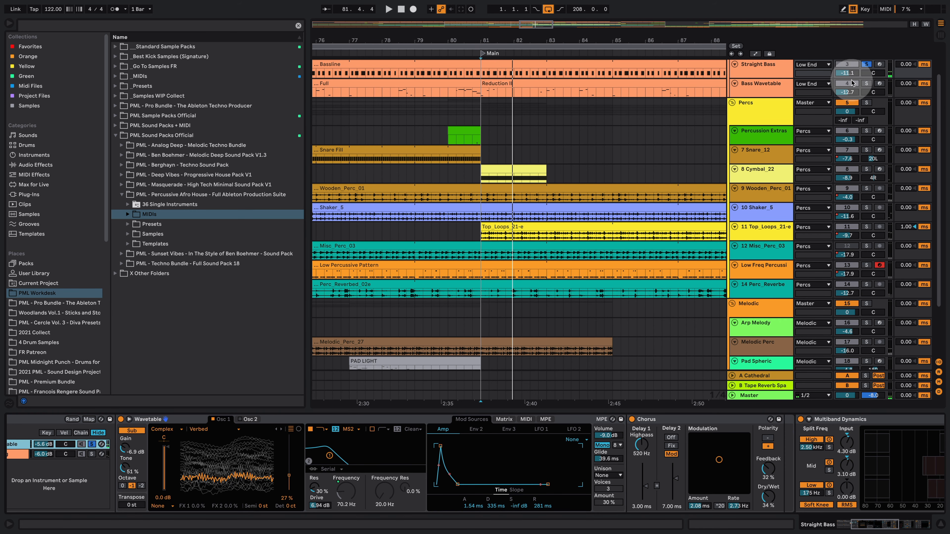
Solo the Bass Wavetable track and play it from 80.2.1, just before the Reduction II clip.
click(756, 84)
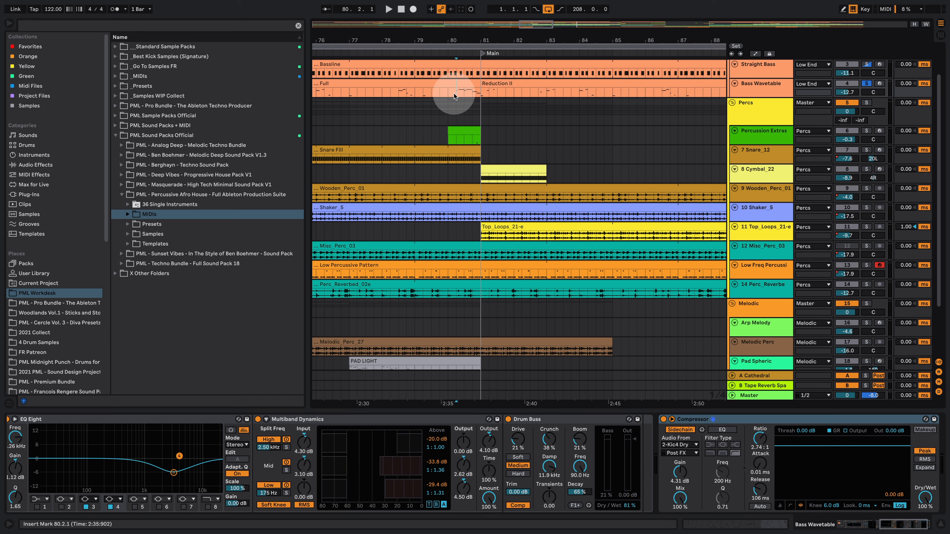
key(space)
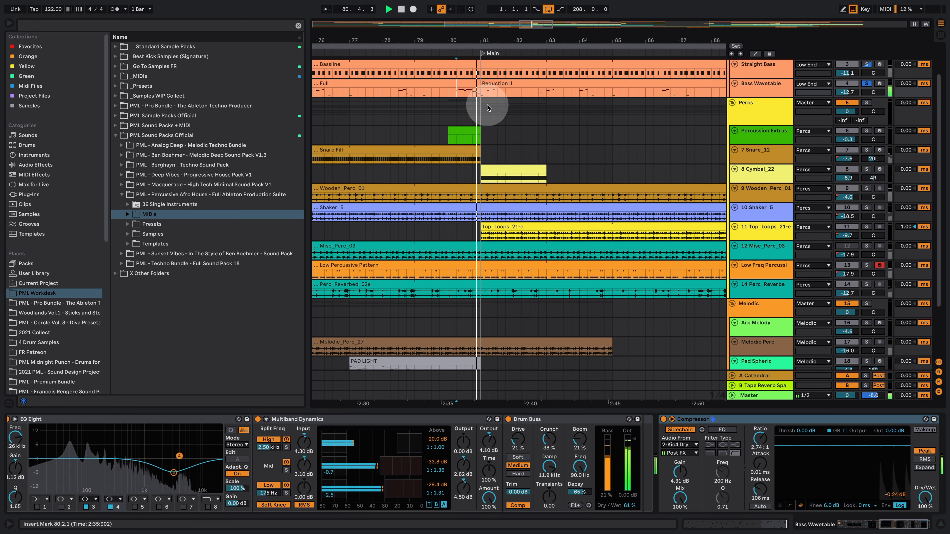
key(space)
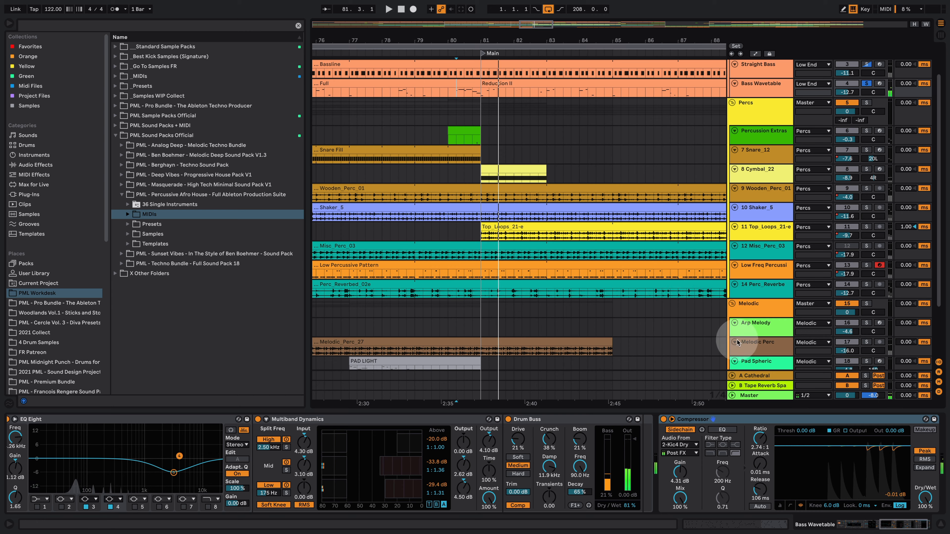
Show the Bass Wavetable track's Instrument Rack, solo its Wavetable chain, and audition it from 80.2.1.
drag(913, 524, 854, 519)
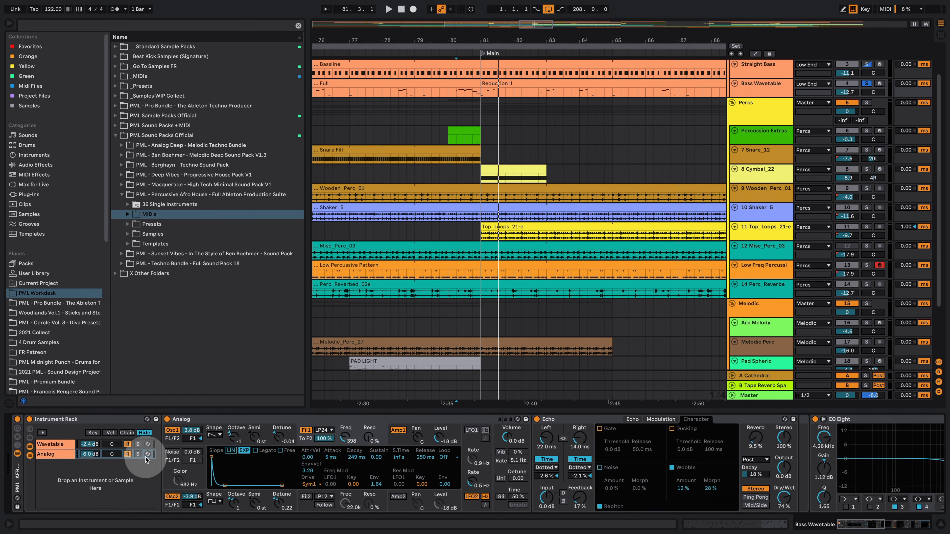
click(54, 444)
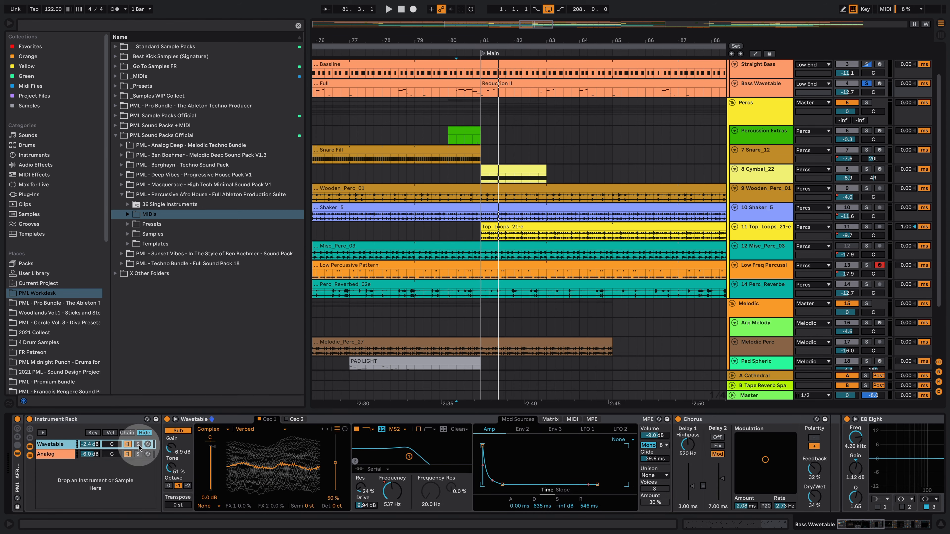
key(space)
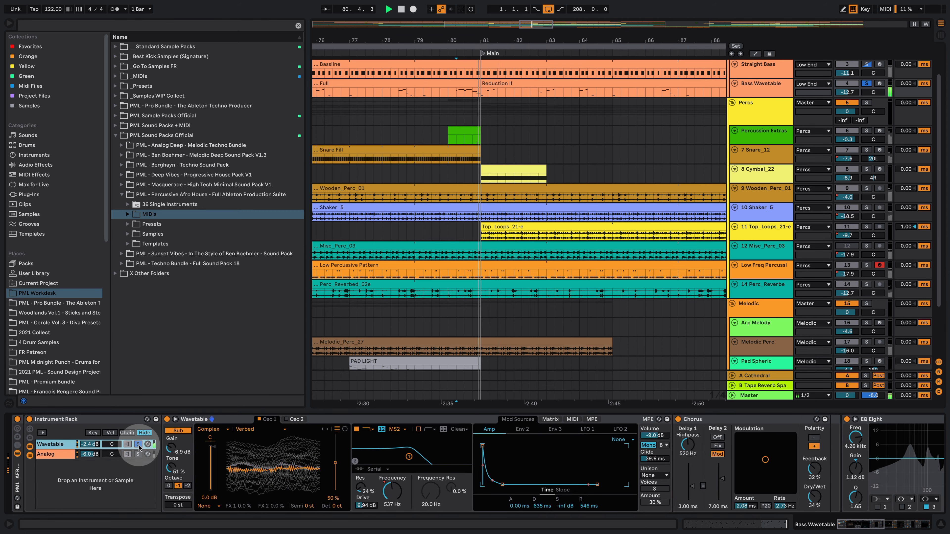
key(space)
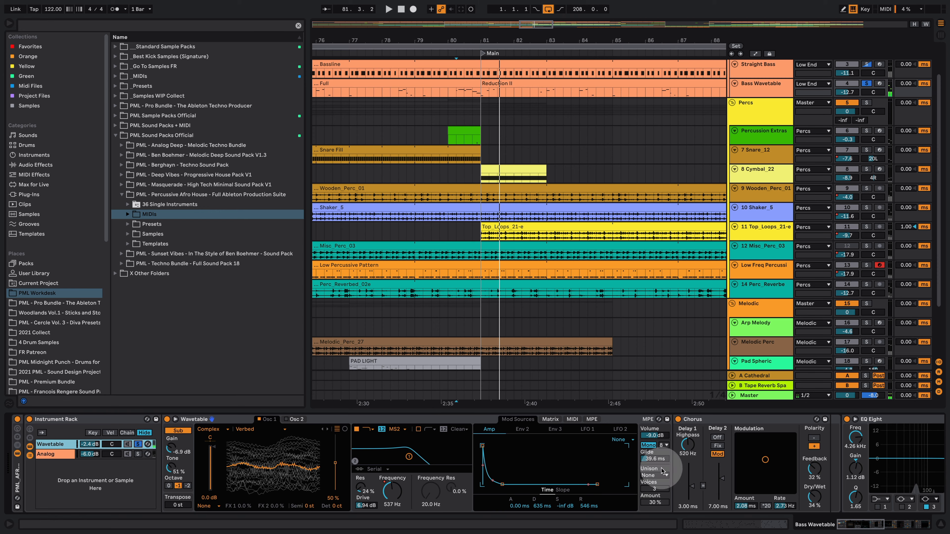
key(space)
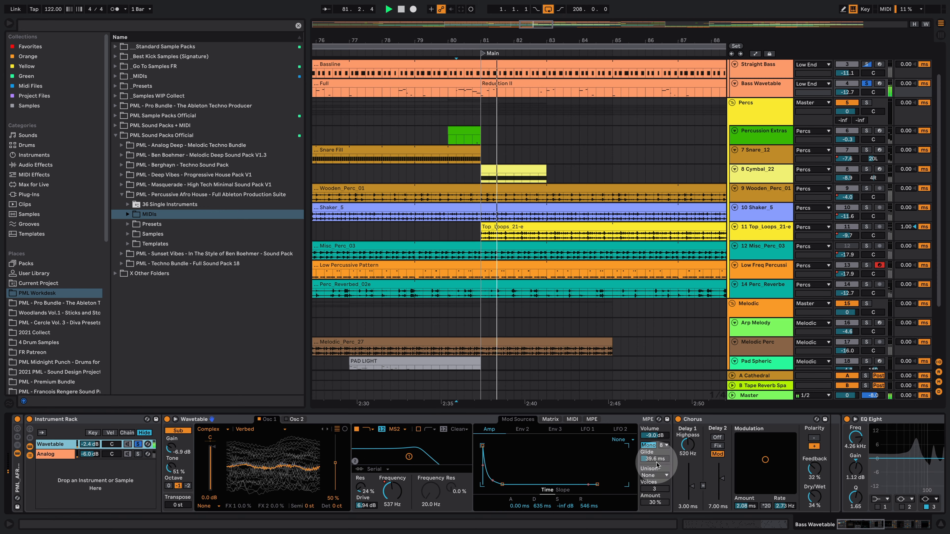
key(space)
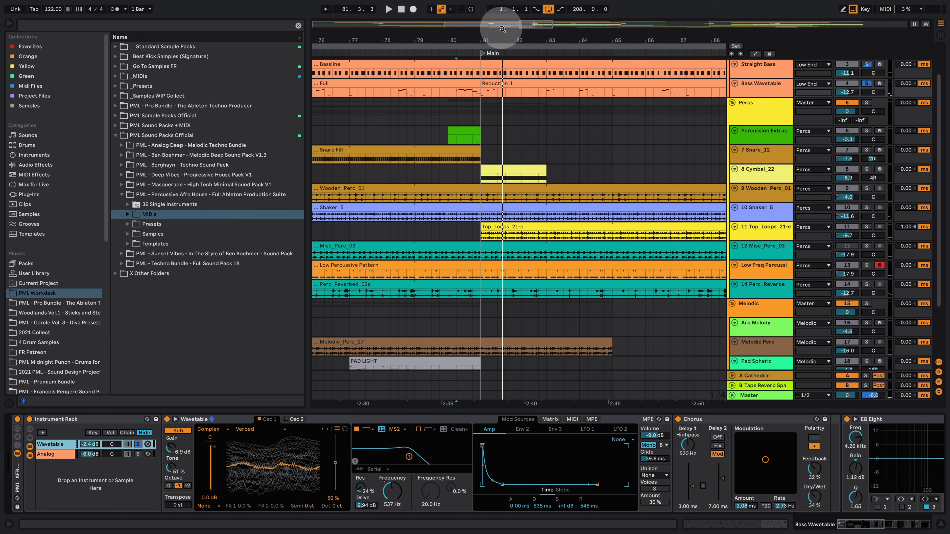
Solo the rack's Analog chain for playback from around bar 72 and inspect its Echo device's Echo, Modulation and filter views.
drag(505, 34, 505, 14)
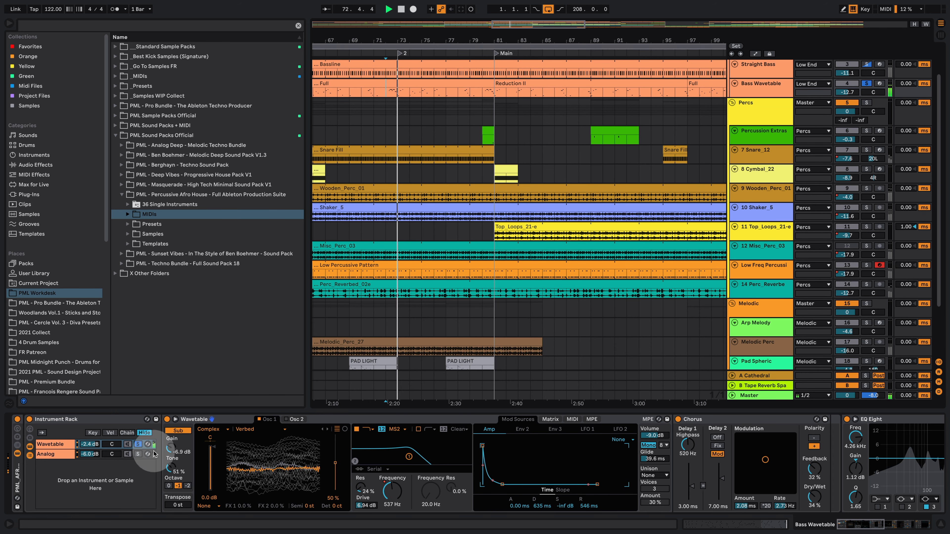
click(138, 454)
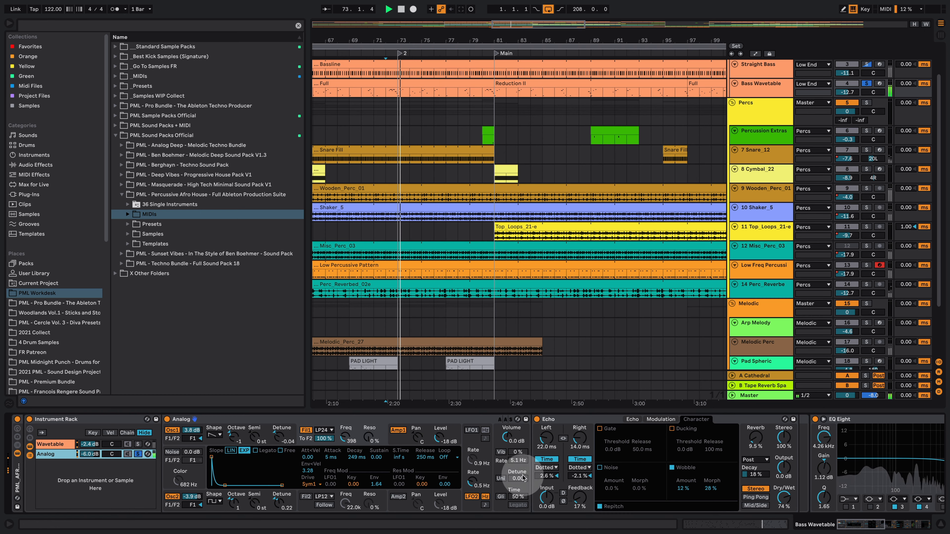
click(538, 420)
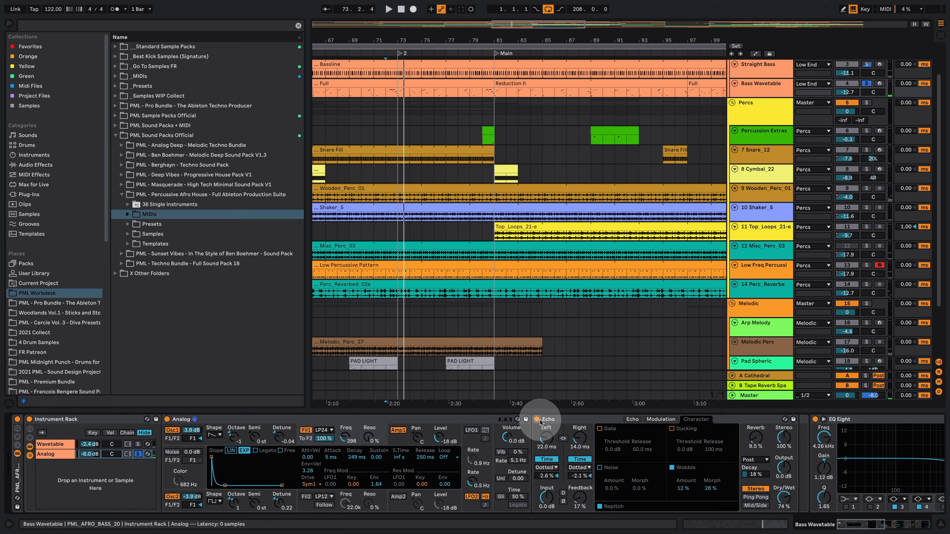
click(632, 419)
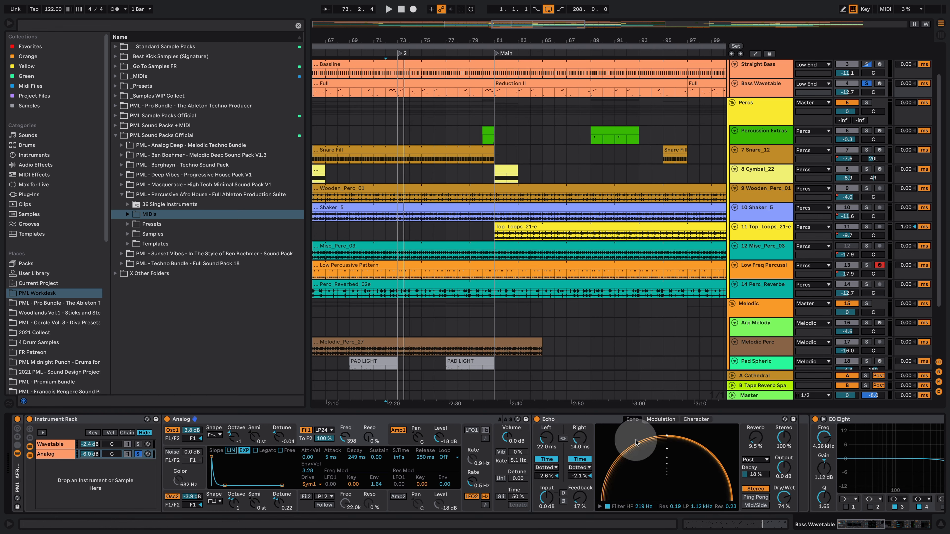
click(655, 420)
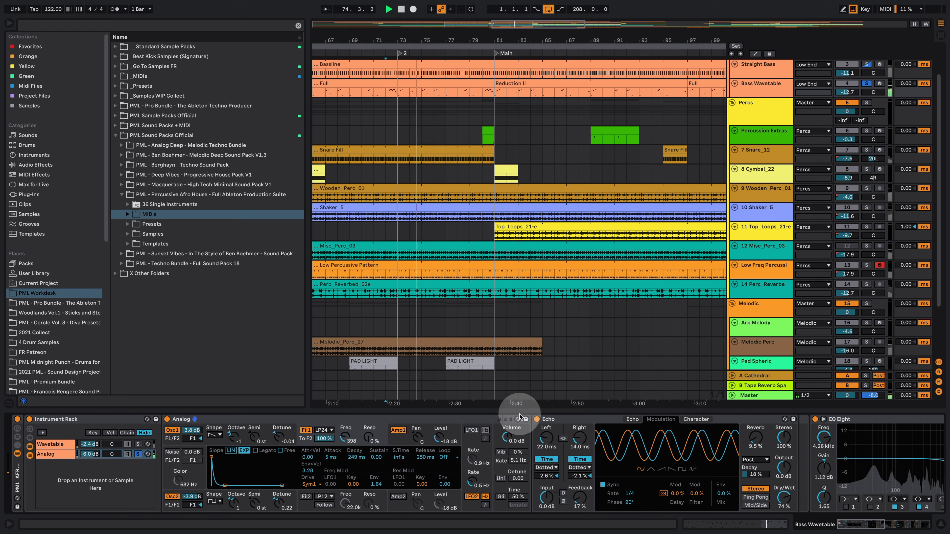
click(630, 422)
key(space)
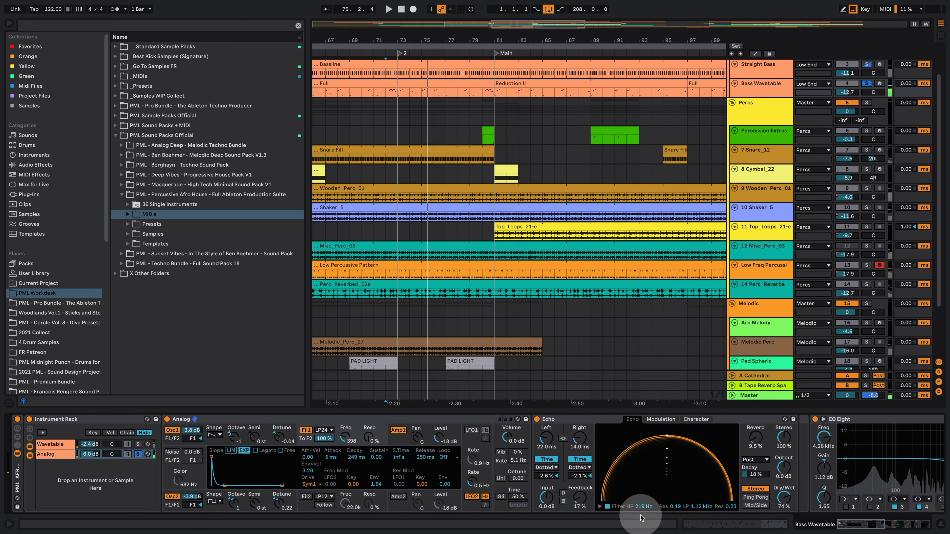
click(600, 507)
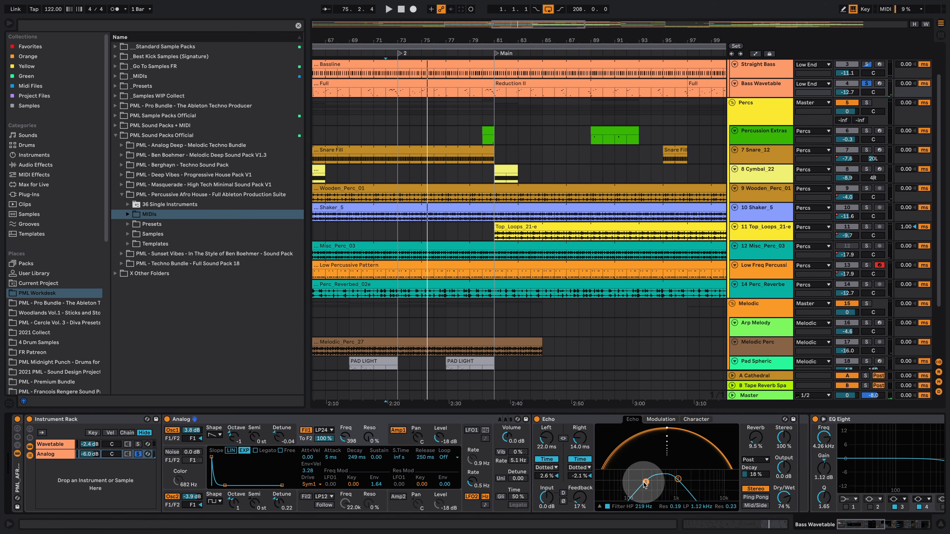
Solo the whole Low End group, play it from bar 81, and show its Glue Compressor.
scroll(749, 144, up, 2)
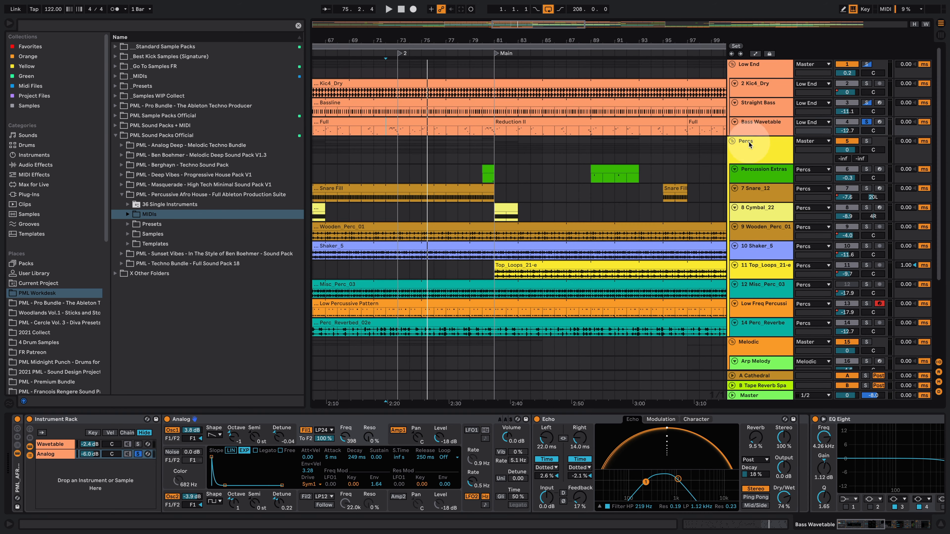
click(864, 67)
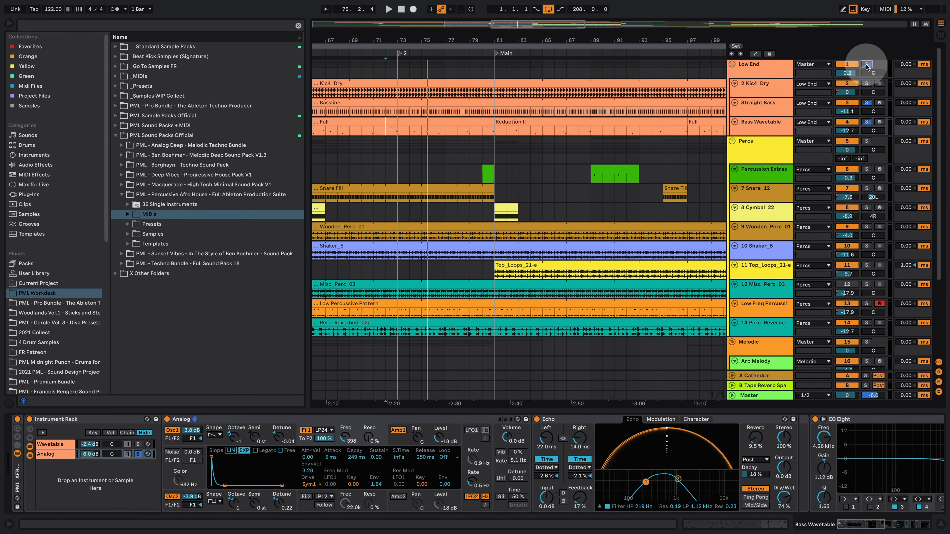
click(496, 72)
key(space)
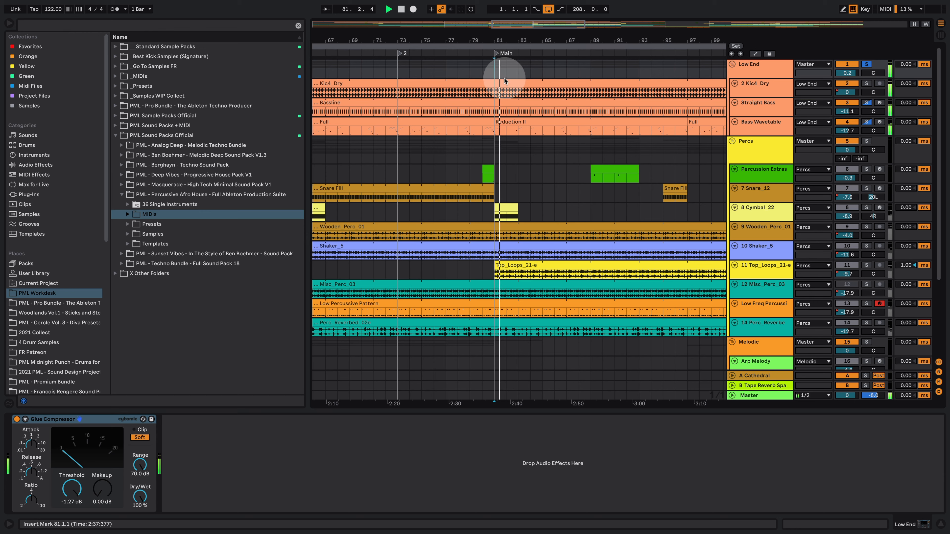
click(755, 65)
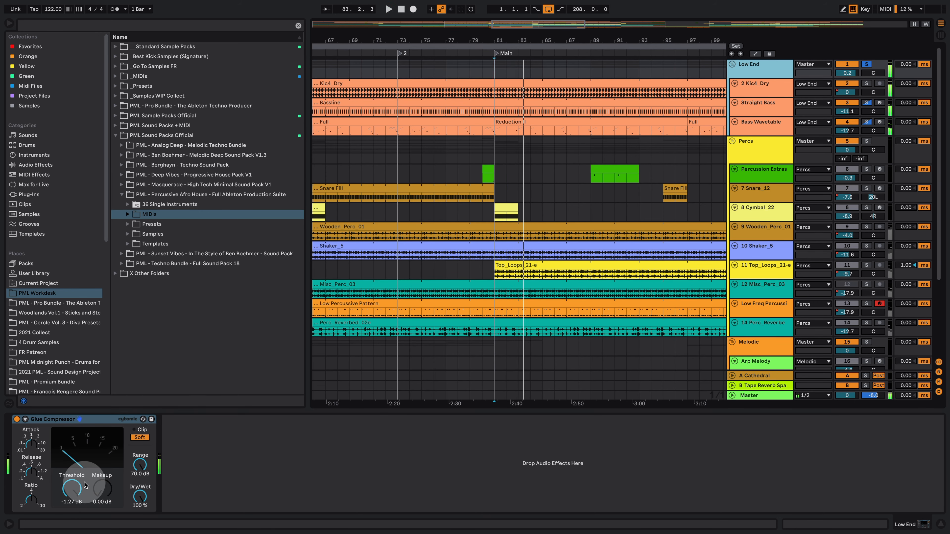
Show the Percs group's EQ Eight and Glue Compressor, and solo the Percussion Extras track for playback from bar 89.
click(753, 140)
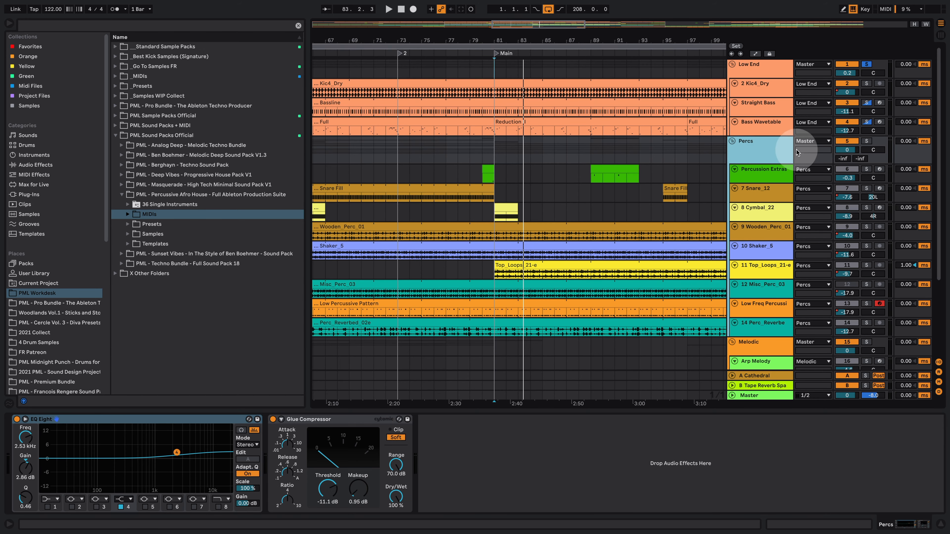
scroll(635, 203, down, 2)
click(624, 148)
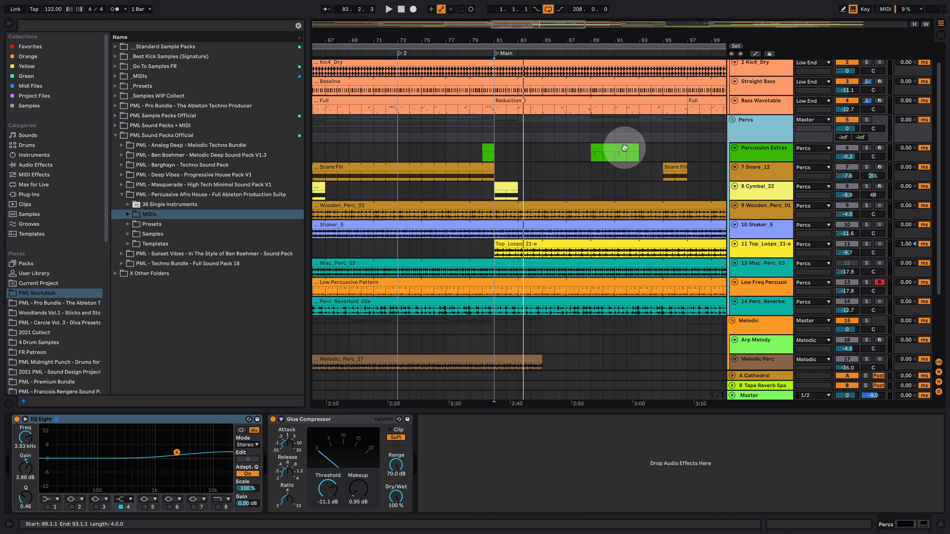
click(786, 152)
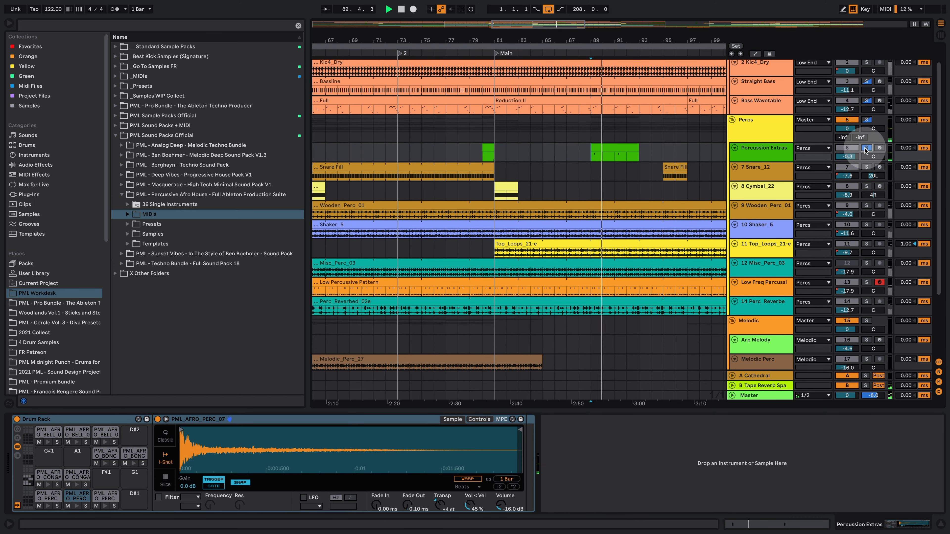
key(space)
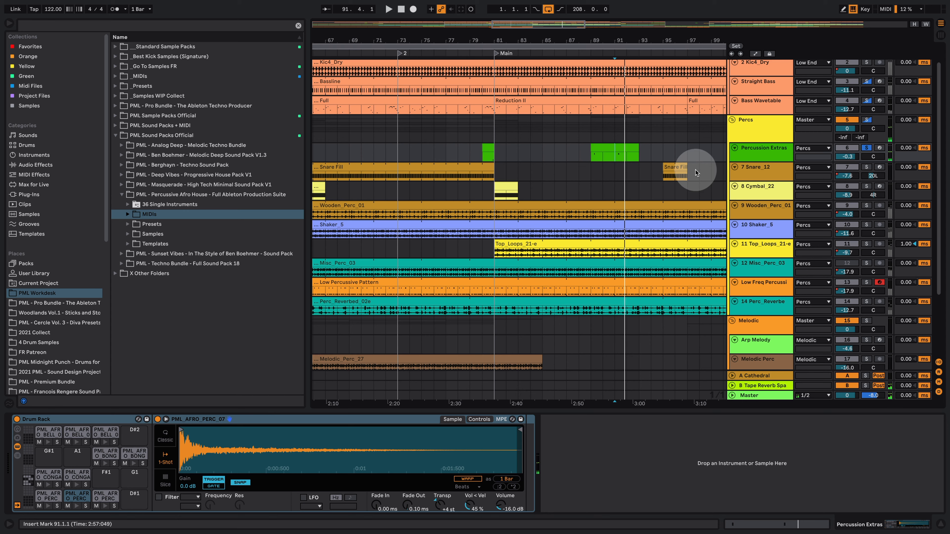
Solo the Snare_12 track, play it from bar 95, and open its Snare Fill clip to view the notes.
click(665, 175)
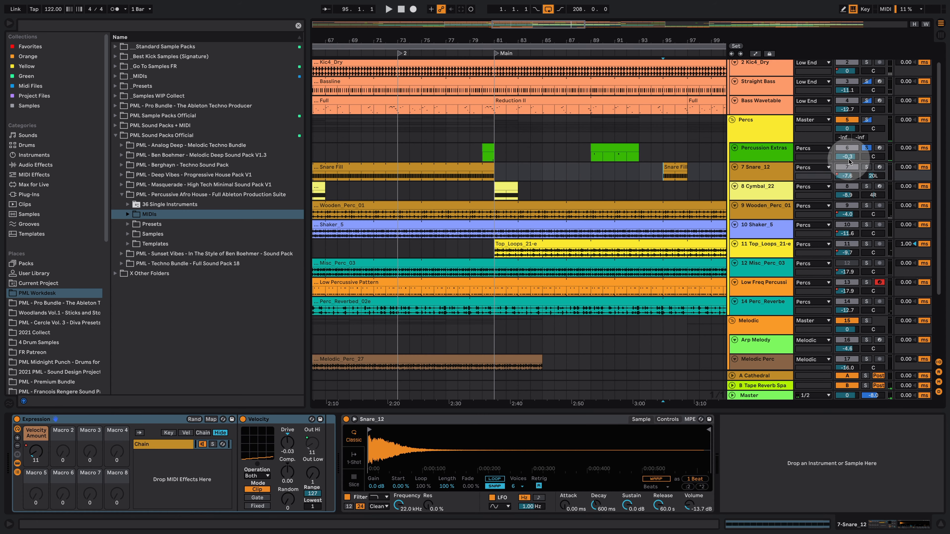
click(867, 167)
key(space)
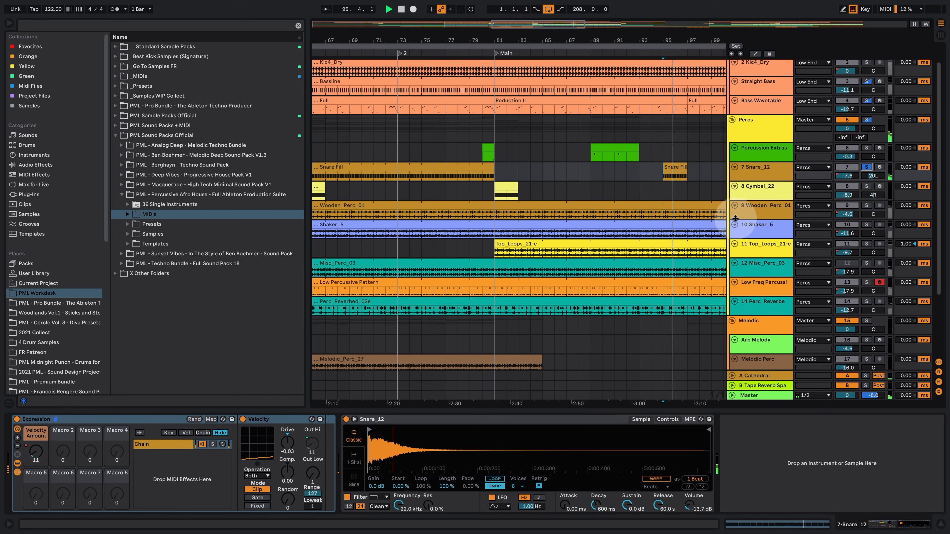
double_click(481, 174)
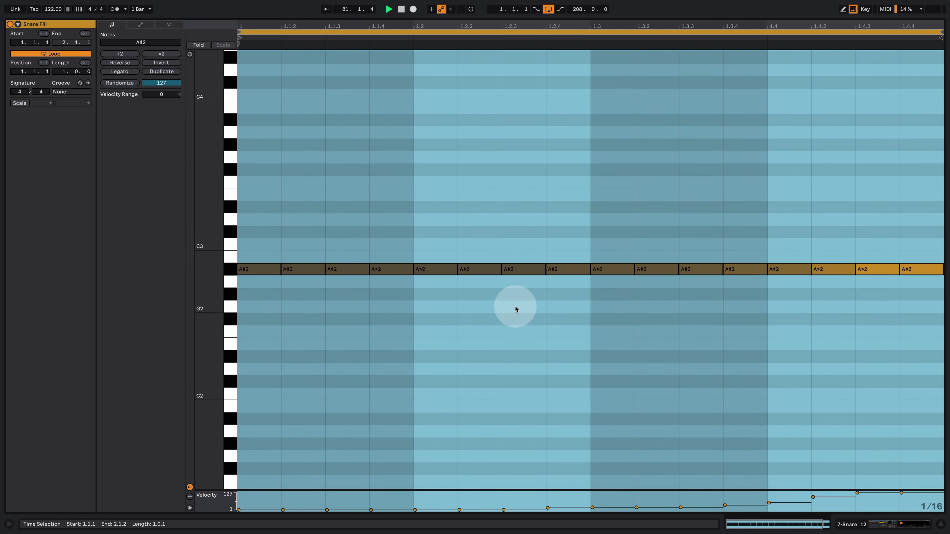
Enlarge the Snare Fill clip's velocity lane, examine its note velocities during playback, and return to the Snare_12 devices.
click(613, 399)
drag(197, 490, 264, 367)
key(space)
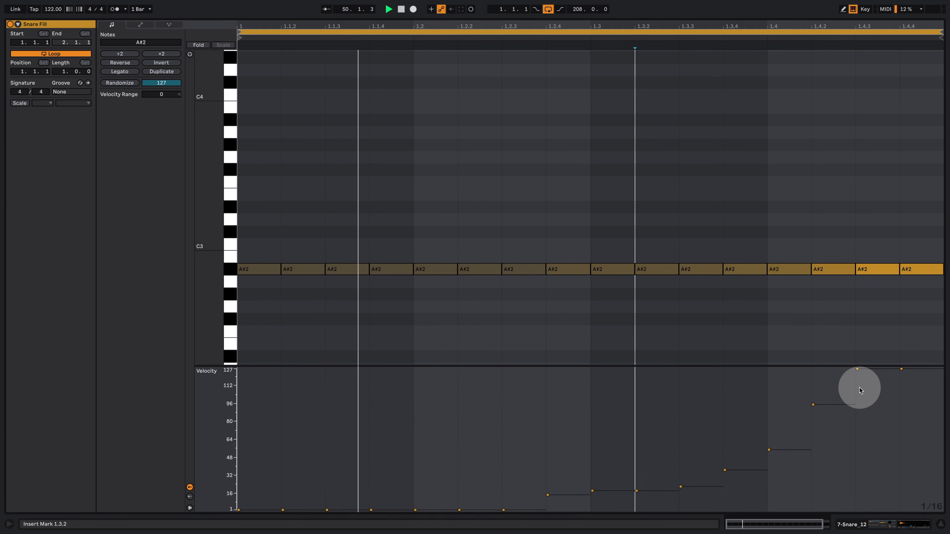
click(847, 524)
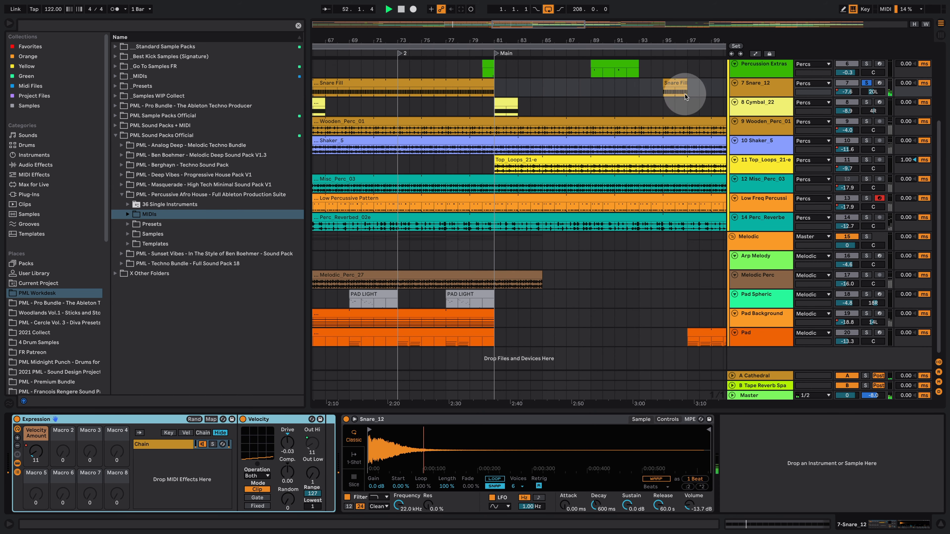
Play Snare_12 from bar 80 with its Velocity Amount macro in view, and recheck the Snare Fill clip's notes and velocities.
click(482, 83)
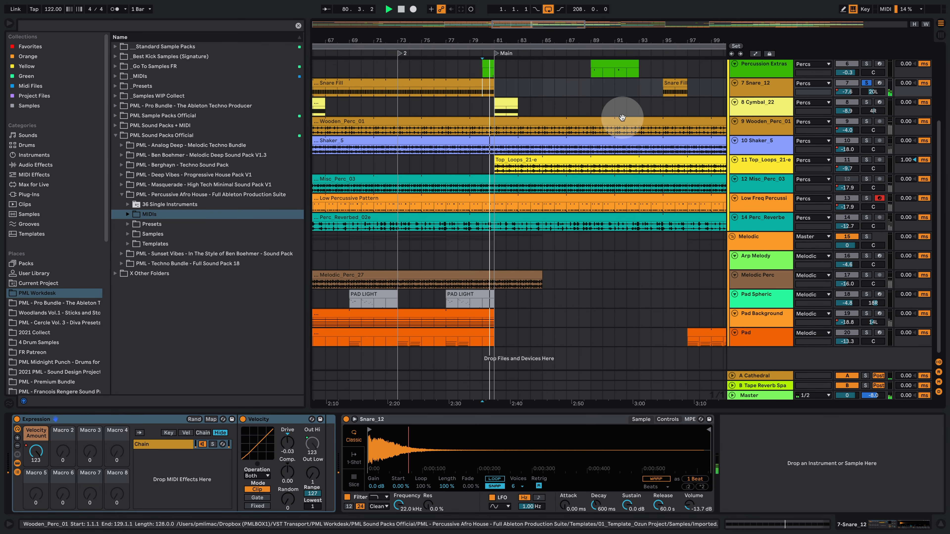
key(space)
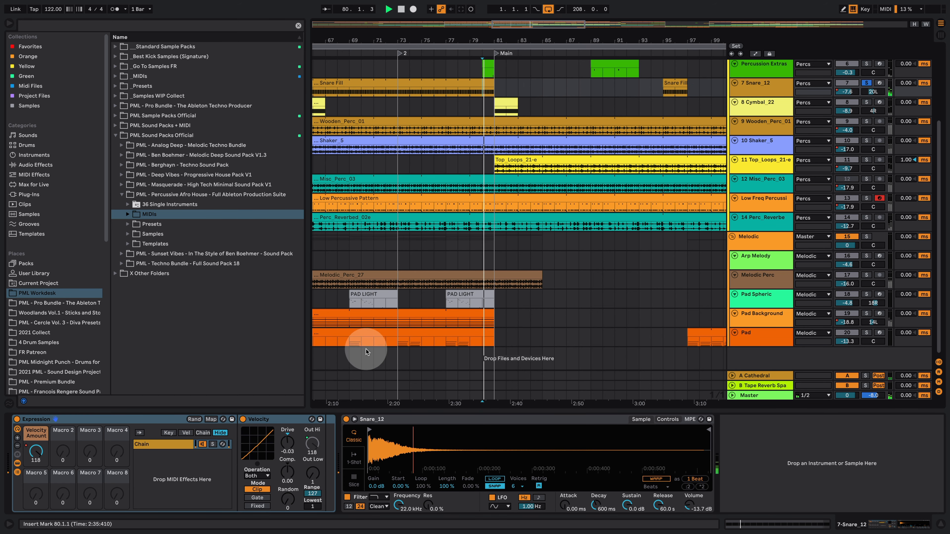
key(space)
double_click(472, 81)
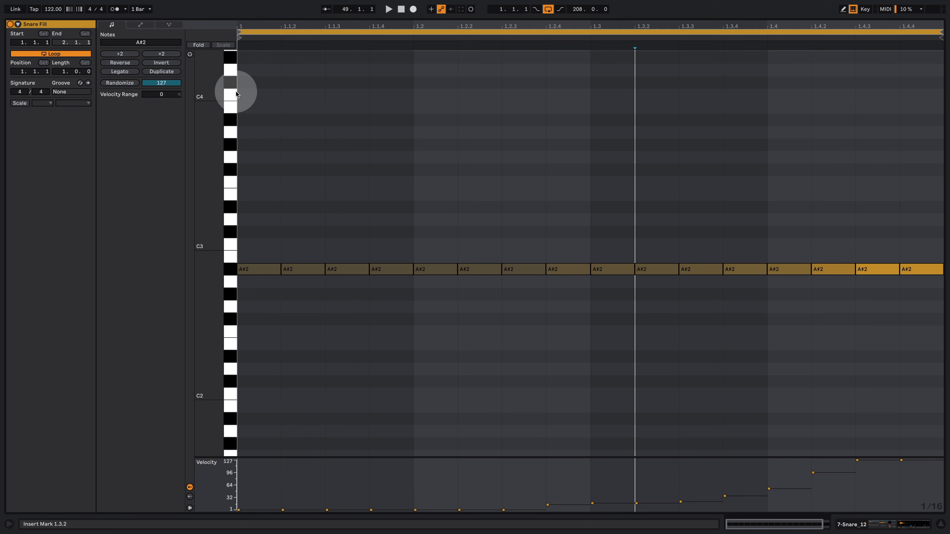
click(886, 526)
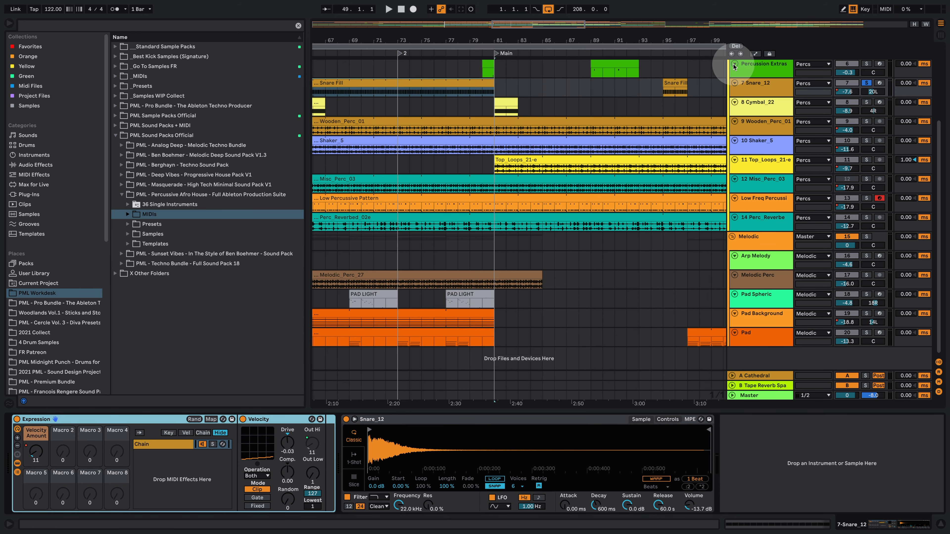
Show the automation lanes, enlarge Snare_12's Velocity Amount lane, and play its ramp from bars 78, 70 and 76.
click(755, 54)
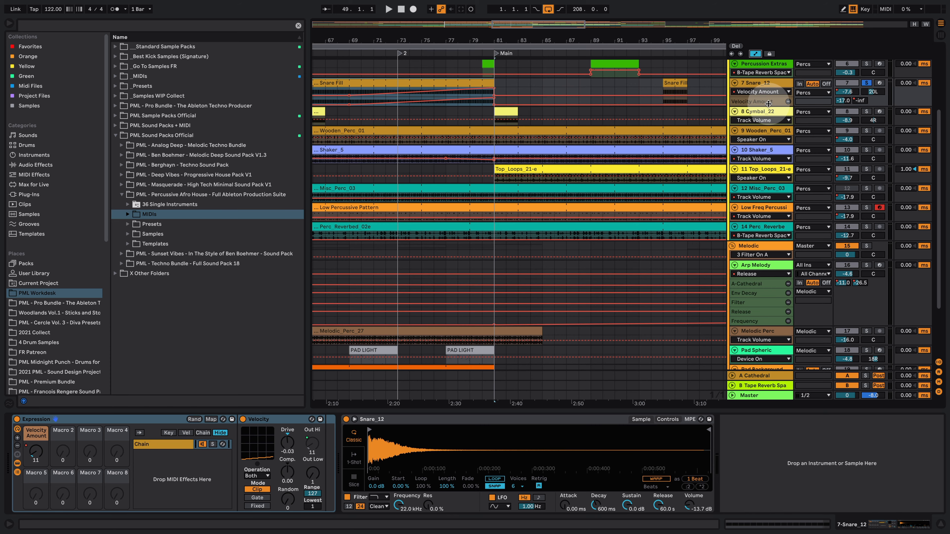
drag(767, 105, 764, 151)
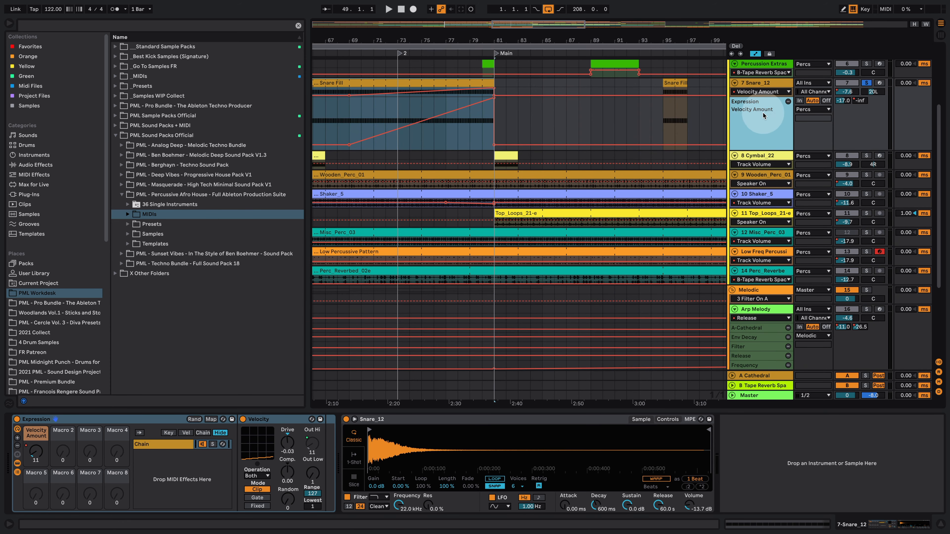
click(460, 129)
key(space)
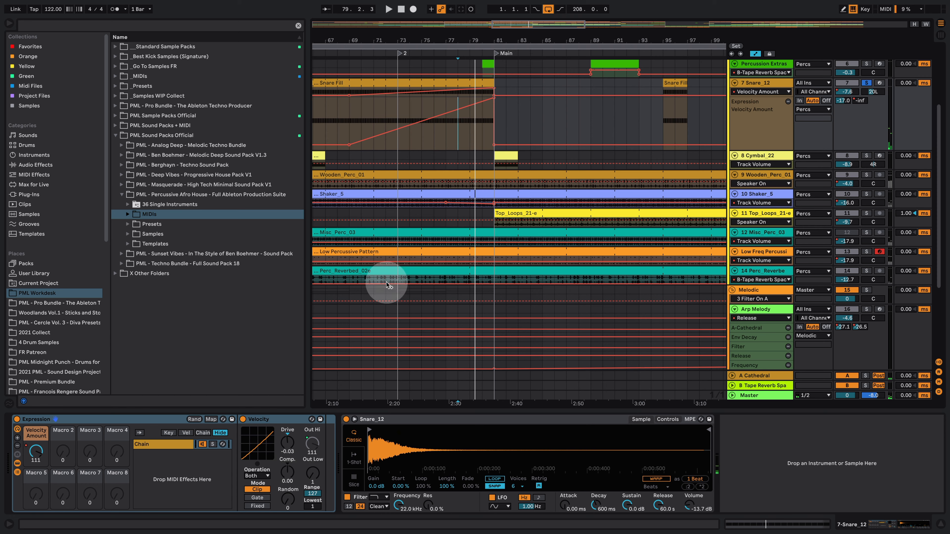
click(362, 125)
key(space)
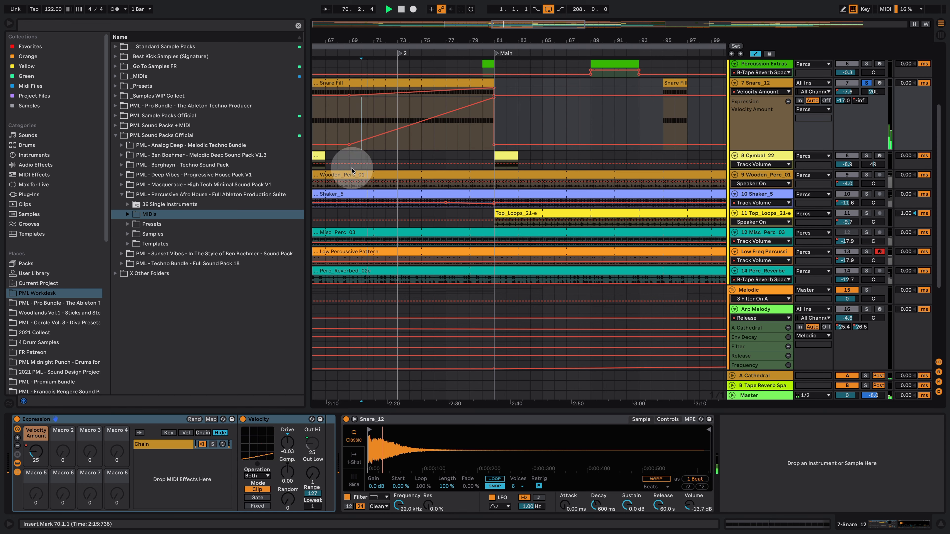
click(434, 106)
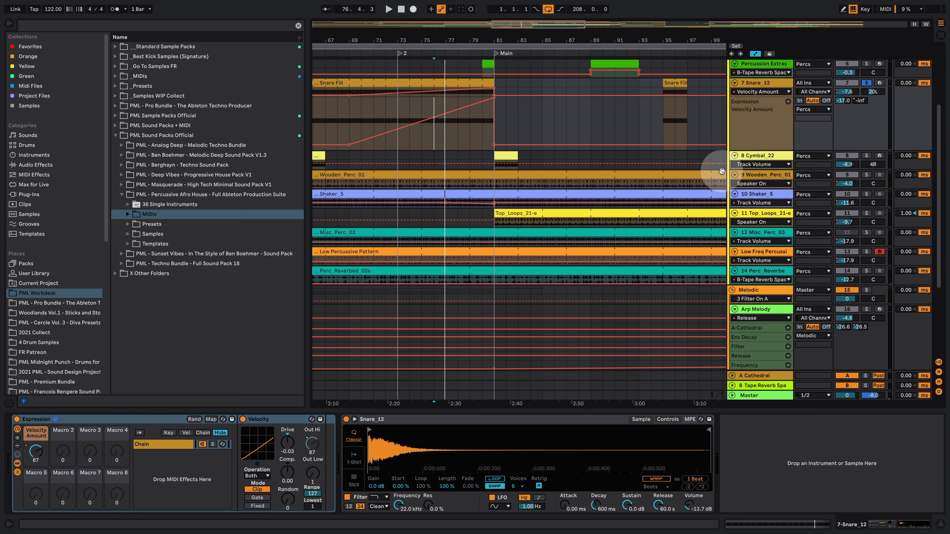
Show the Cymbal_22 track's sampler and solo the track for playback around bar 81.
click(639, 154)
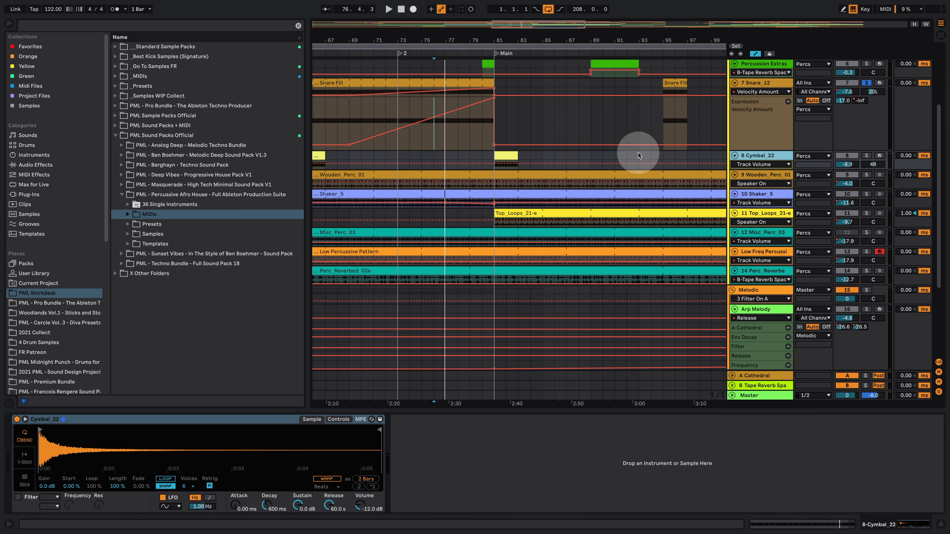
click(521, 156)
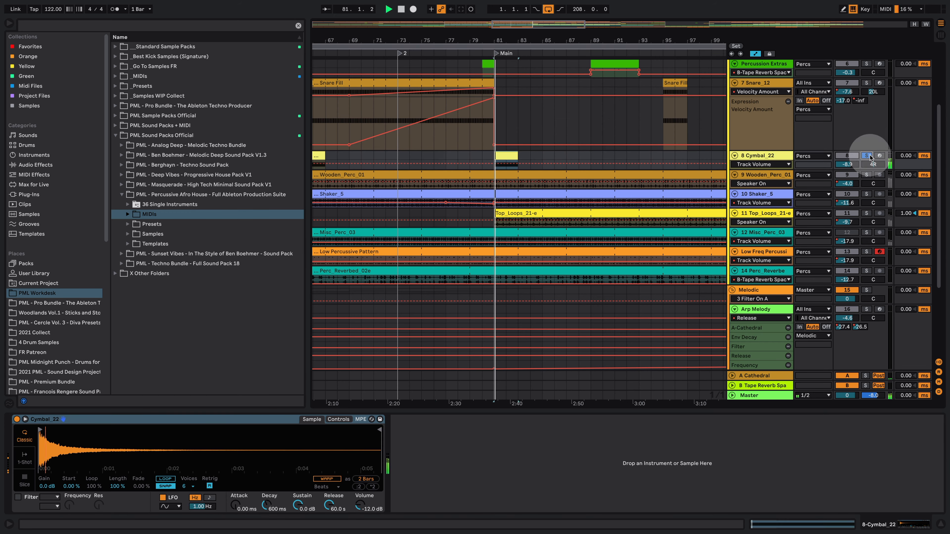
key(space)
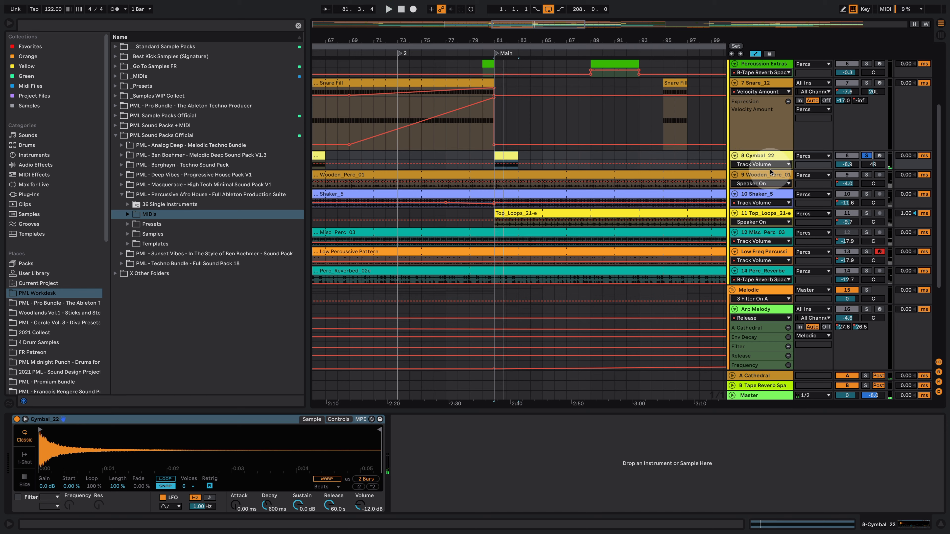
Solo and enlarge the Wooden_Perc_01 track, play it, and show its effects chain through to the Compressor.
click(866, 175)
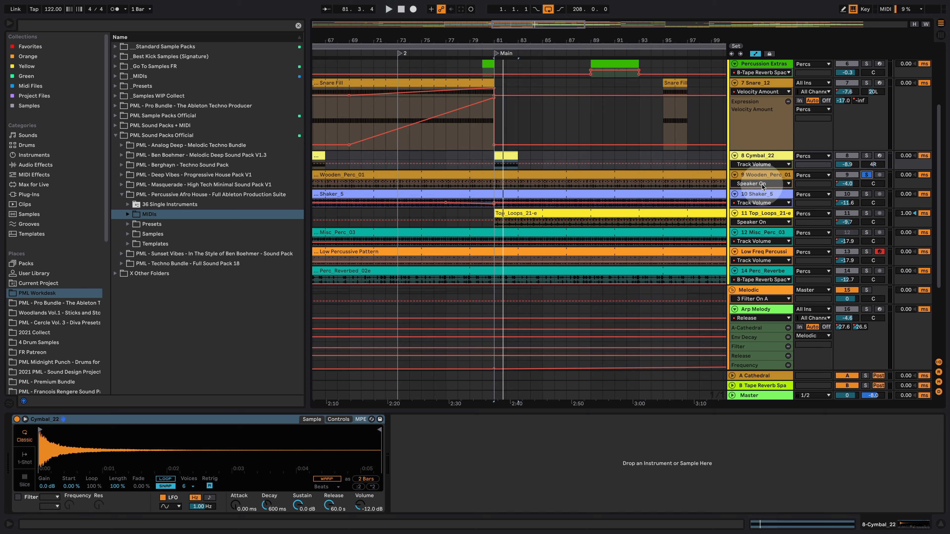
drag(766, 188, 766, 214)
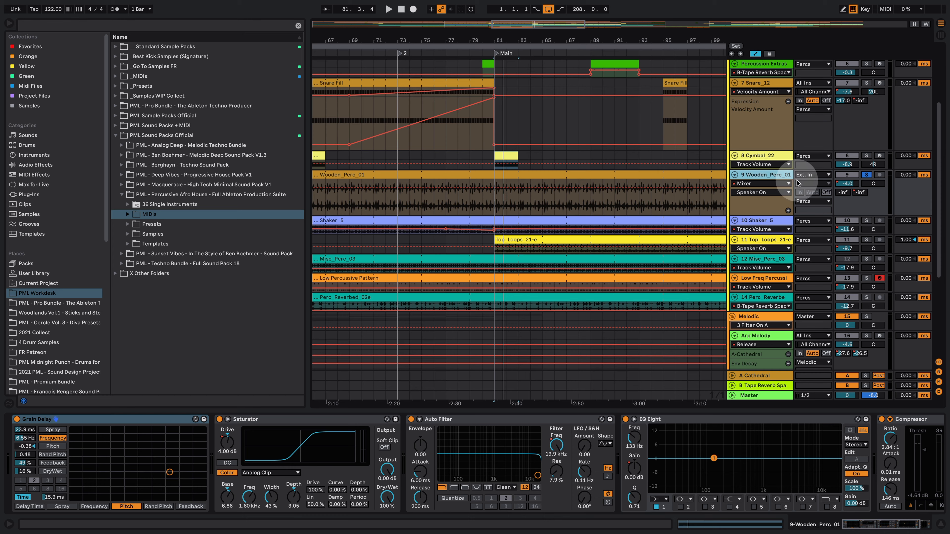
key(space)
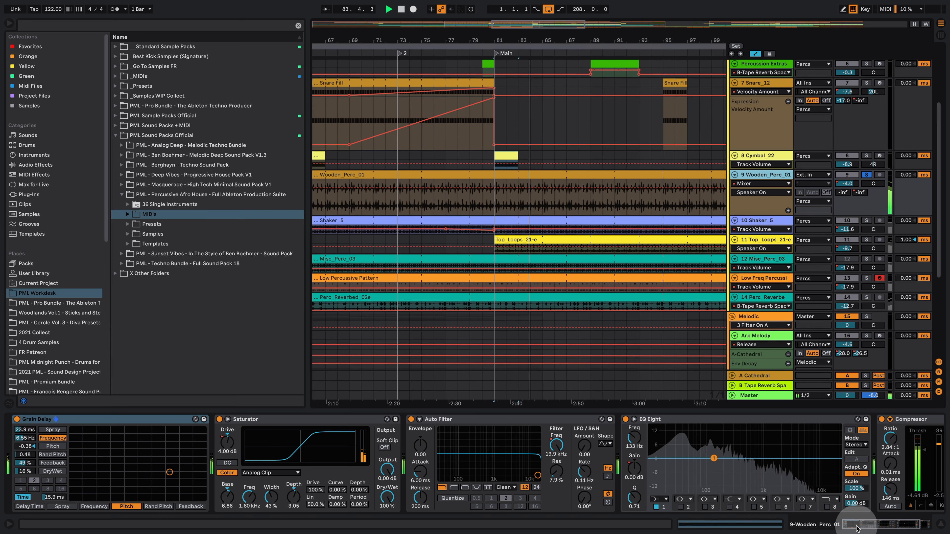
drag(856, 528, 871, 527)
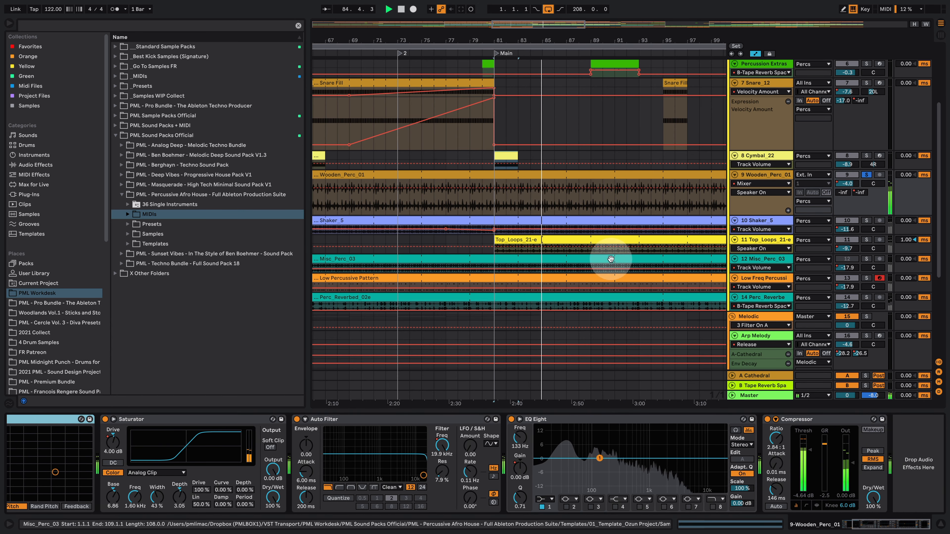
key(space)
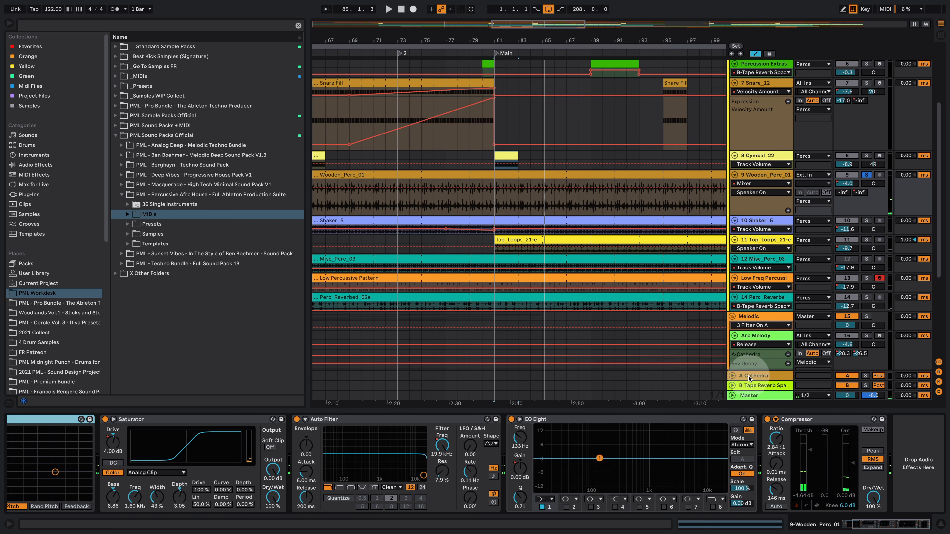
Play the soloed Wooden_Perc_01 track from the Main locator at bar 81 with a close-up view of its waveform.
click(493, 53)
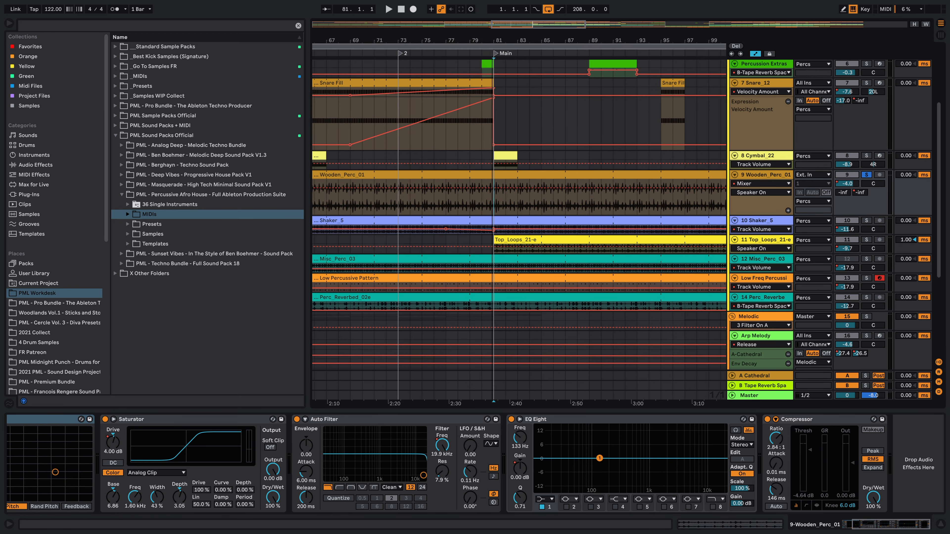
drag(493, 37, 497, 86)
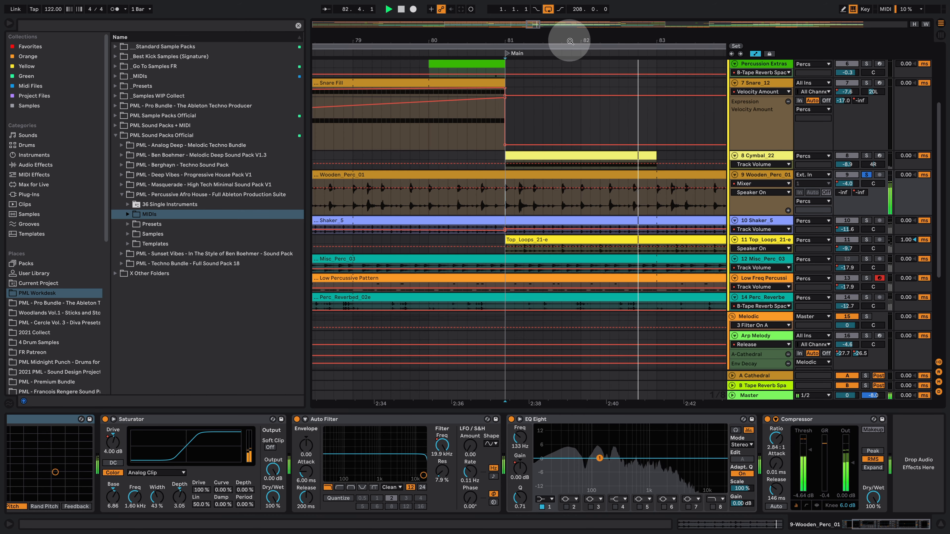
drag(568, 38, 454, 41)
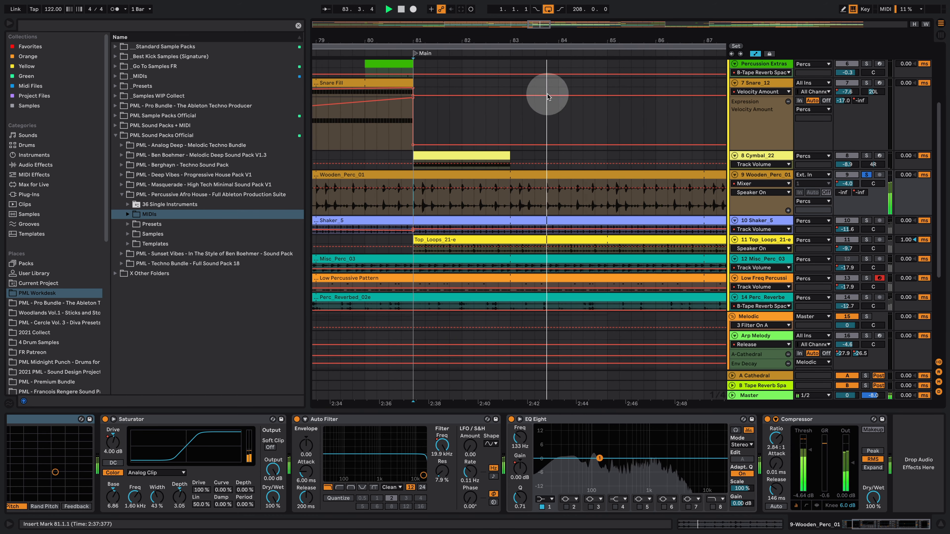
key(space)
Add Straight Bass and Kick4_Dry to the solo and play them with Wooden_Perc_01 from bar 81.
scroll(592, 181, up, 5)
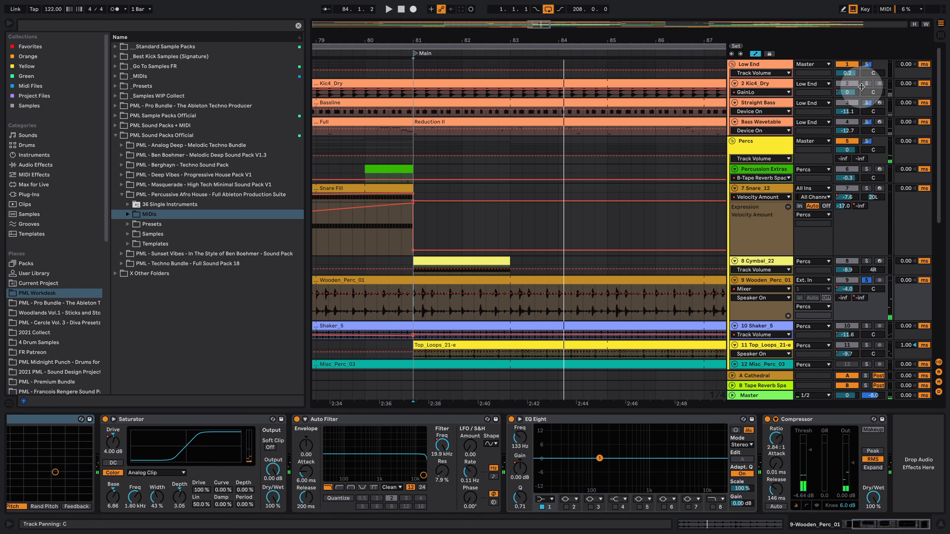
click(866, 102)
key(space)
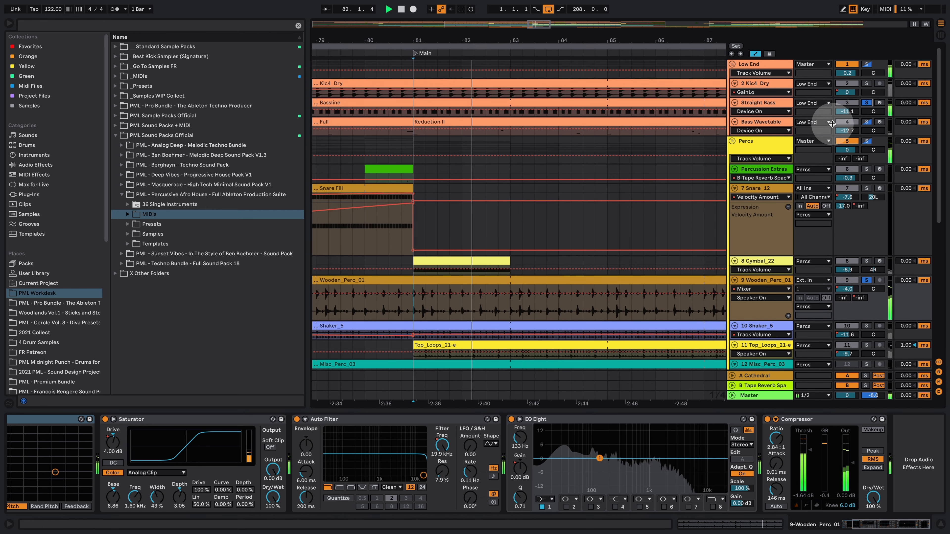
click(866, 84)
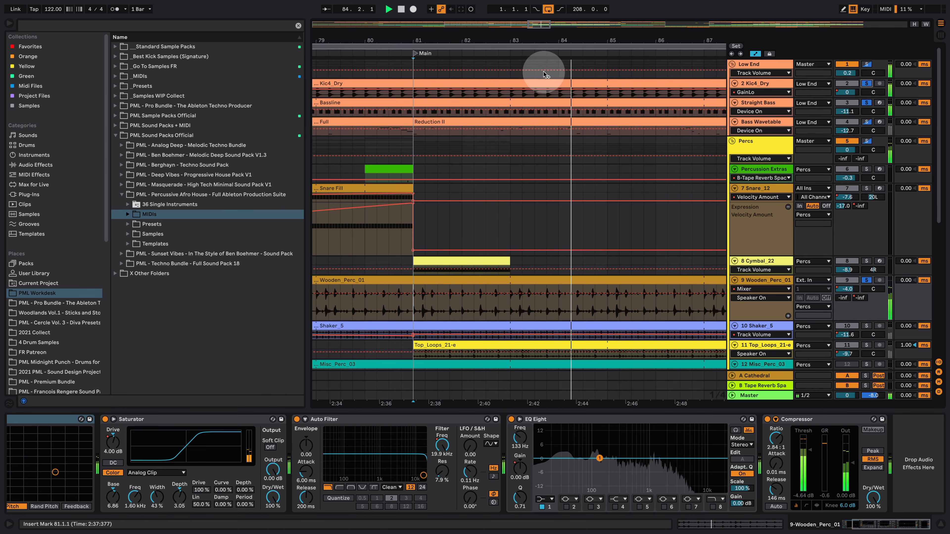
drag(566, 40, 519, 41)
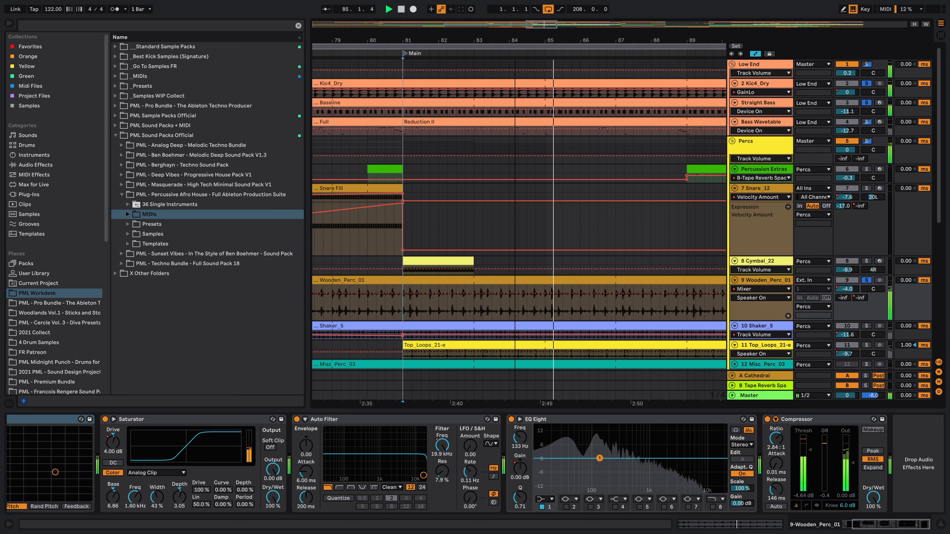
Add Shaker_5 to the solo, play it from bar 81, hide the device view, and enlarge the Shaker_5 track.
scroll(557, 165, down, 6)
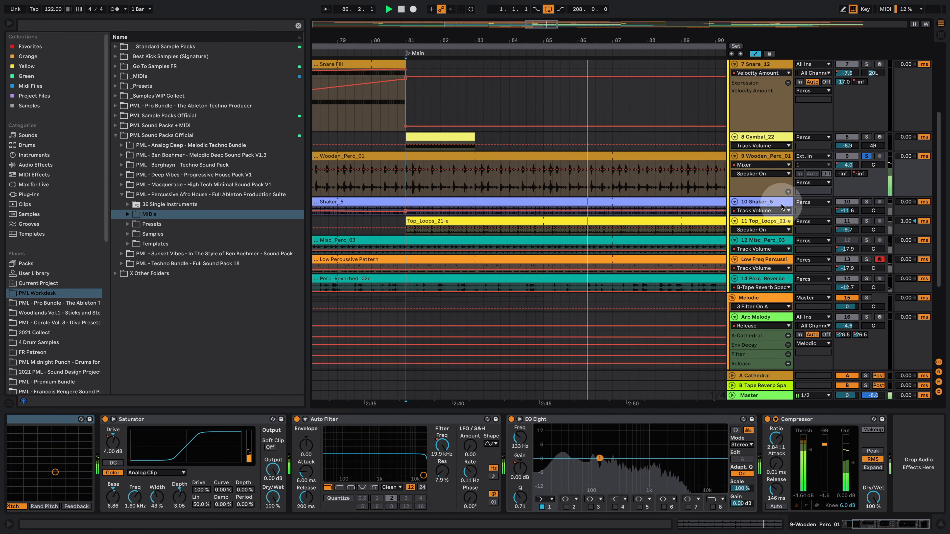
key(space)
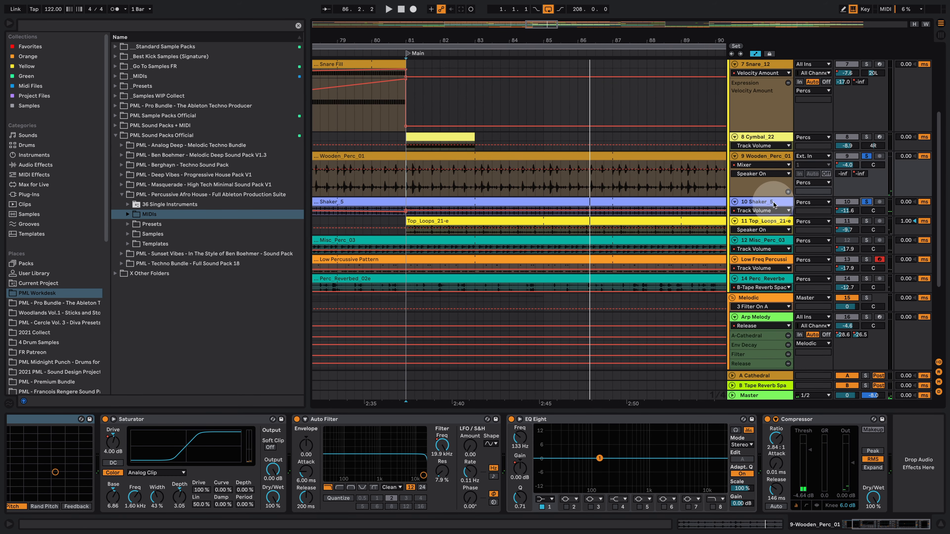
click(773, 203)
key(space)
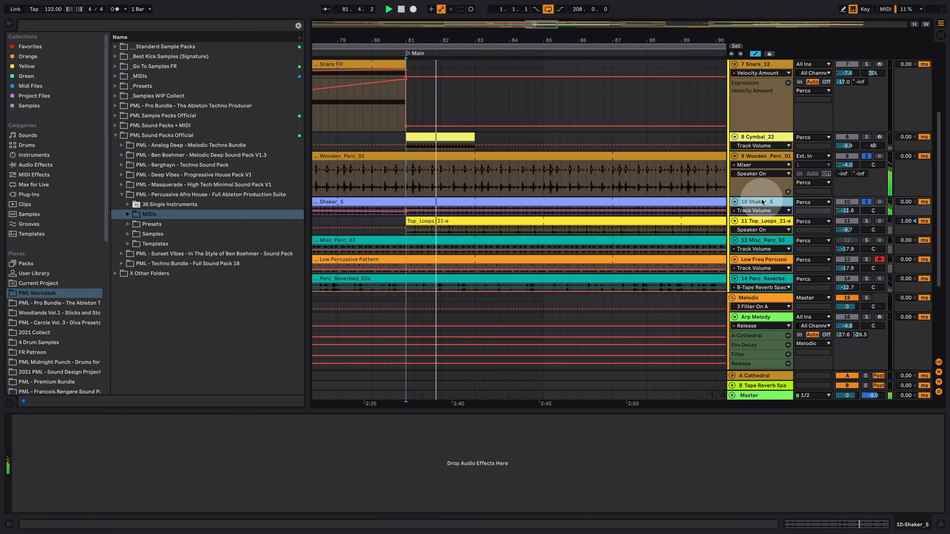
click(938, 524)
key(space)
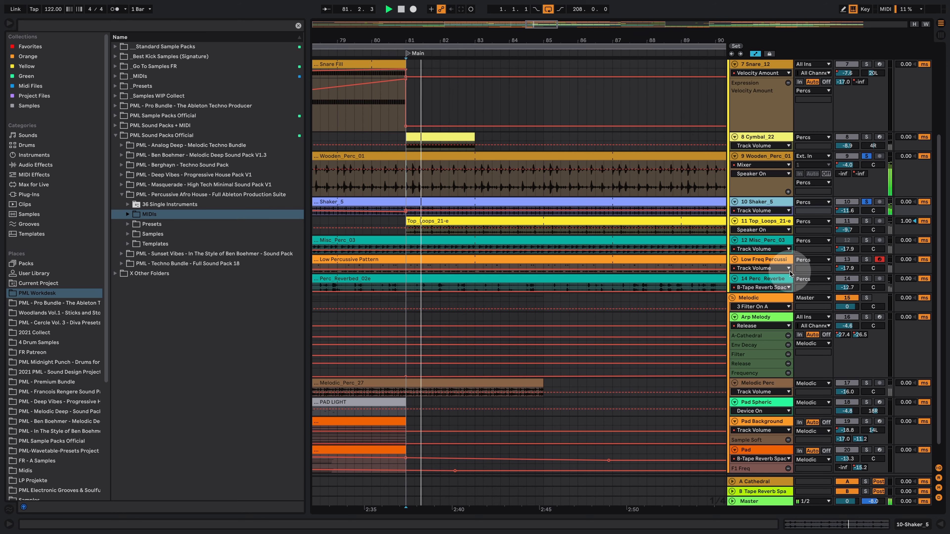
drag(763, 216, 765, 258)
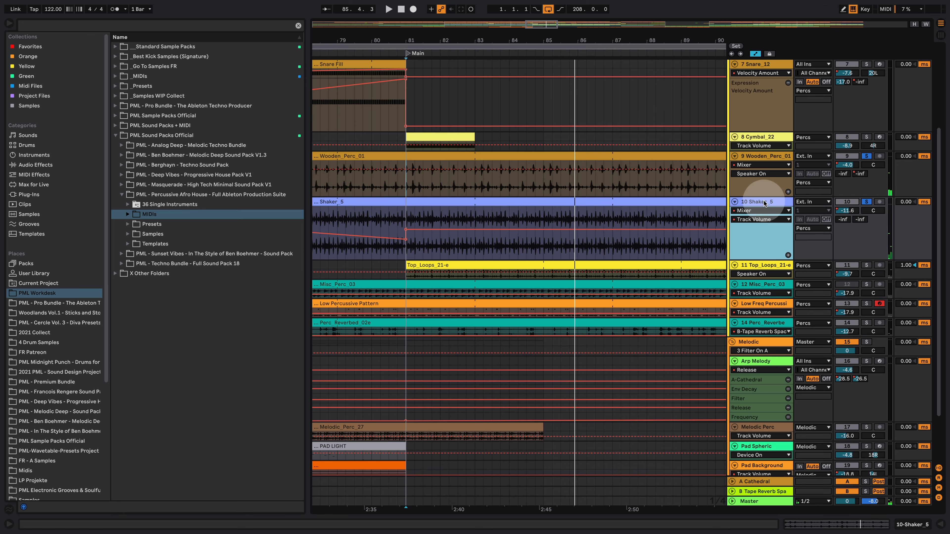
Enlarge the Top_Loops_21-e track, toggle its solo during playback from bar 81, and show its device view.
click(760, 278)
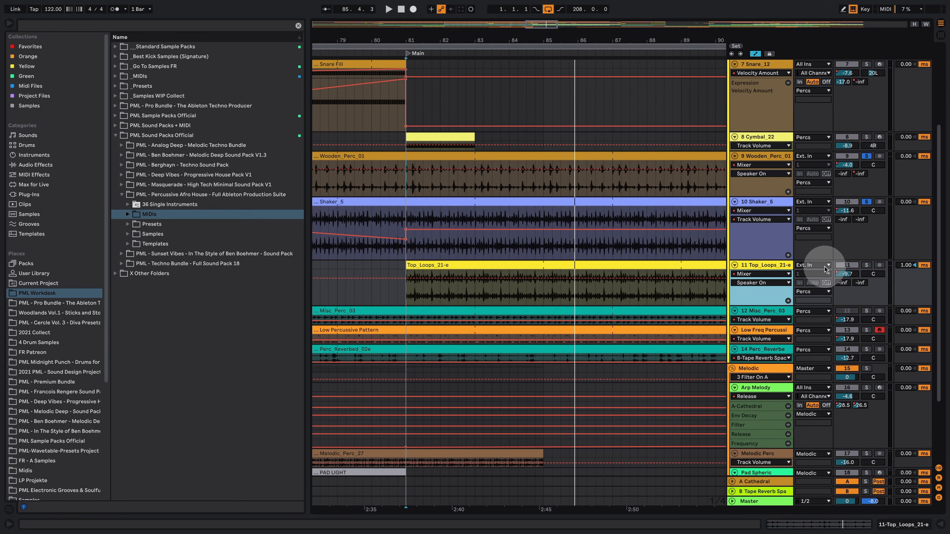
click(867, 265)
key(space)
click(866, 265)
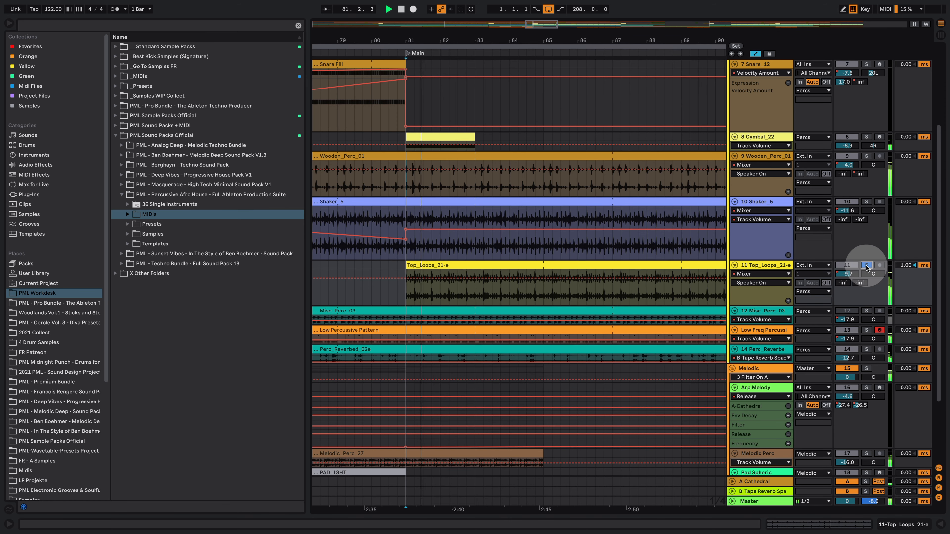
double_click(777, 265)
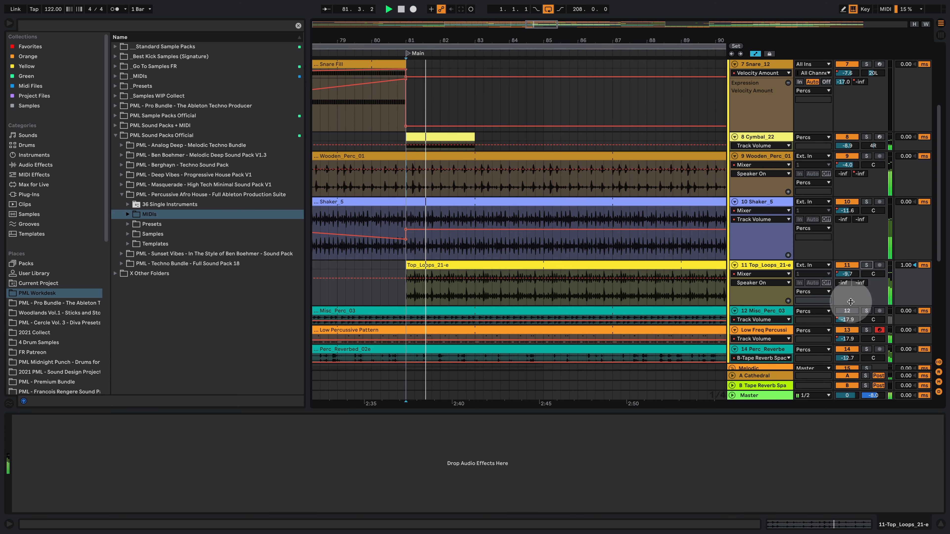
scroll(807, 303, down, 3)
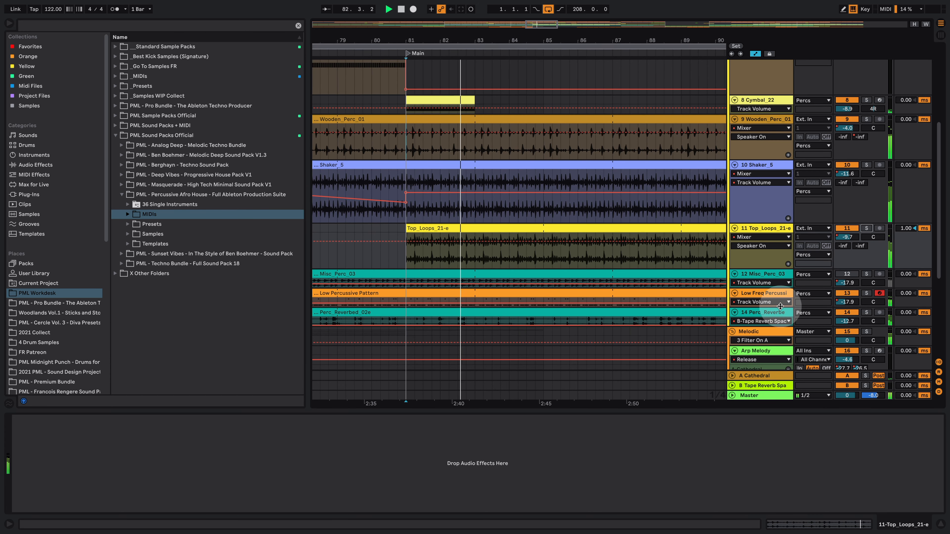
Enlarge the Low Freq Percussion track, solo it, and play it from the Main locator at bar 81.
drag(780, 307, 781, 341)
scroll(748, 269, down, 5)
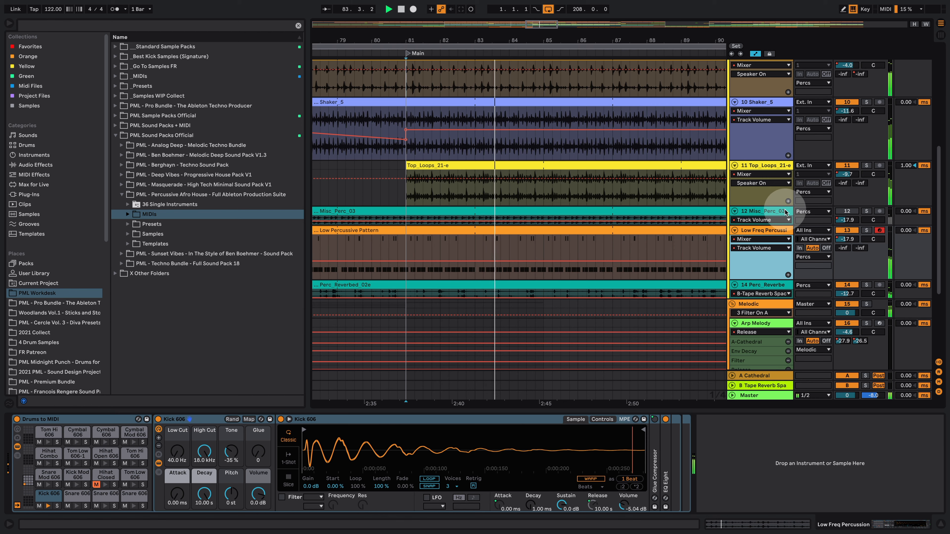
click(866, 230)
click(407, 242)
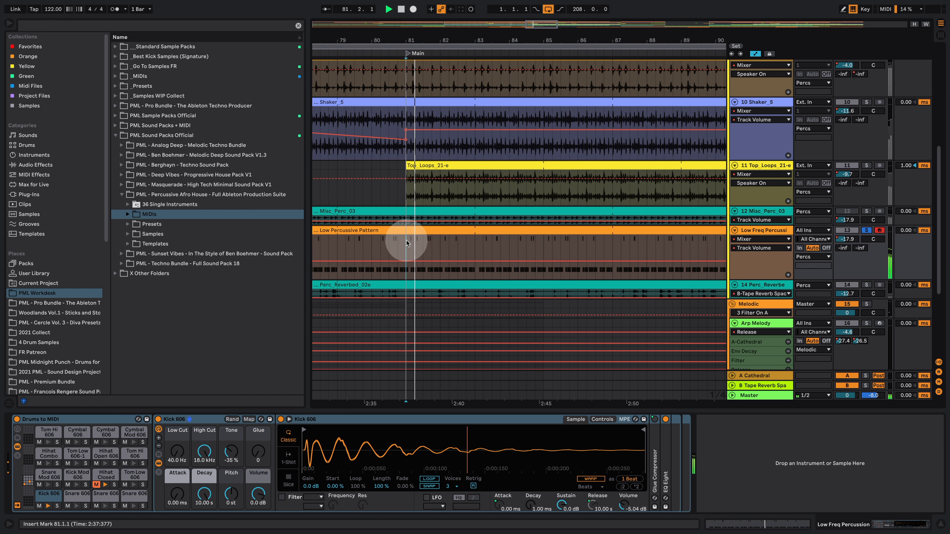
Add the Low End group to the solo and play it together with the Low Freq Percussion track.
scroll(641, 164, up, 3)
scroll(642, 167, up, 6)
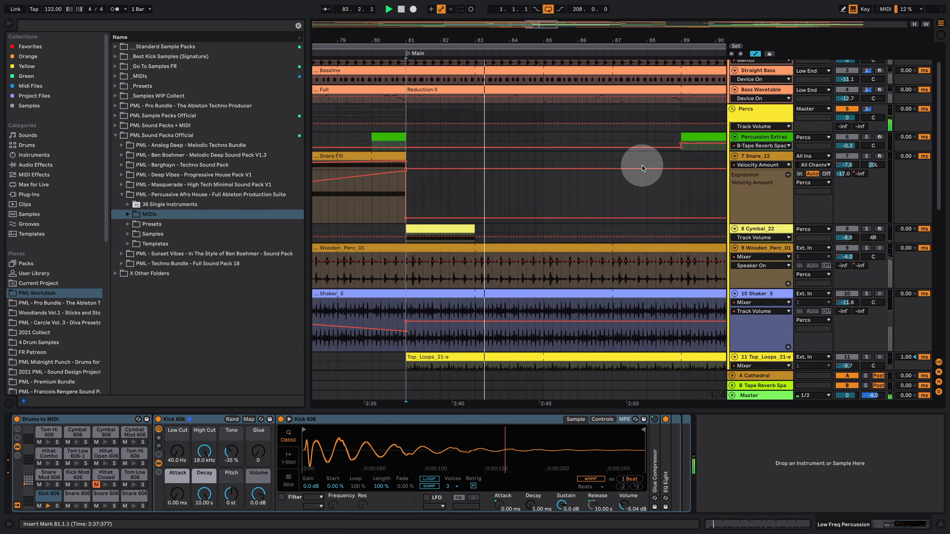
click(866, 64)
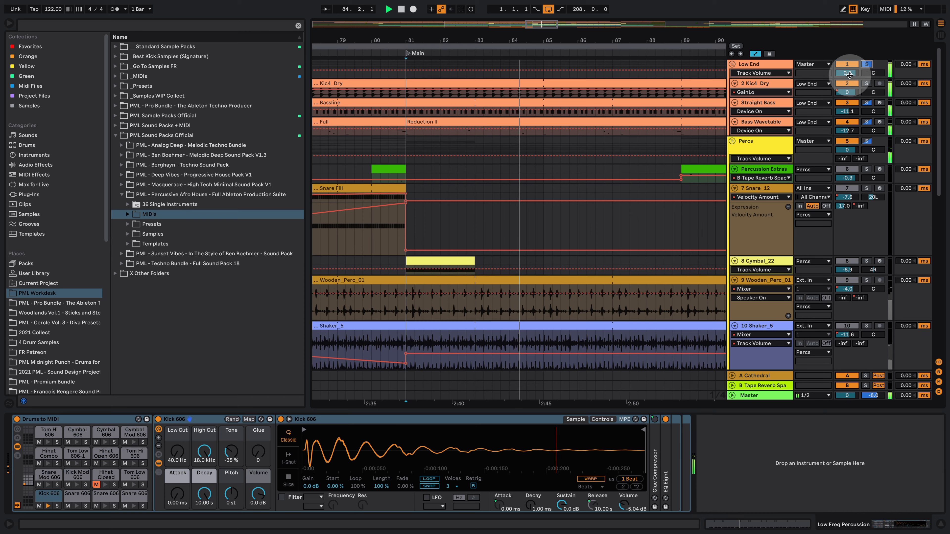
scroll(708, 180, down, 5)
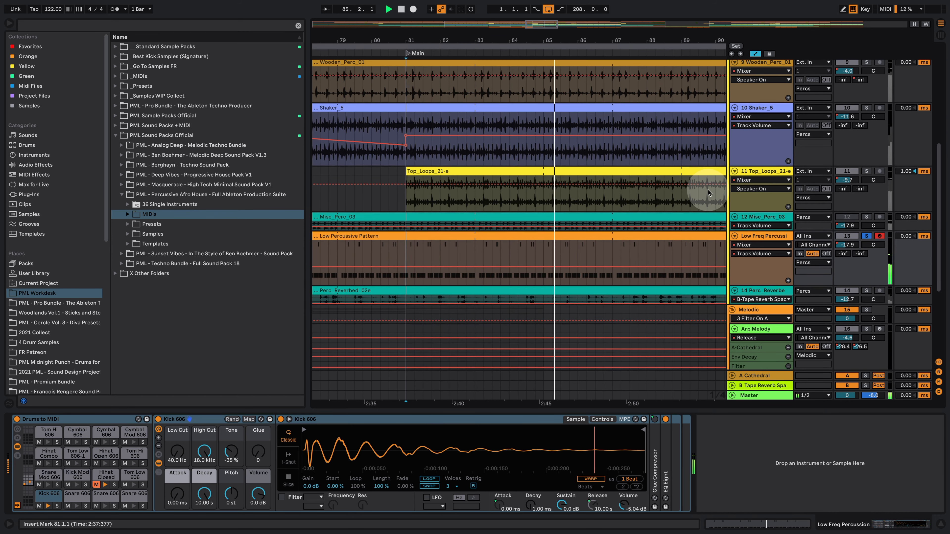
scroll(707, 193, down, 3)
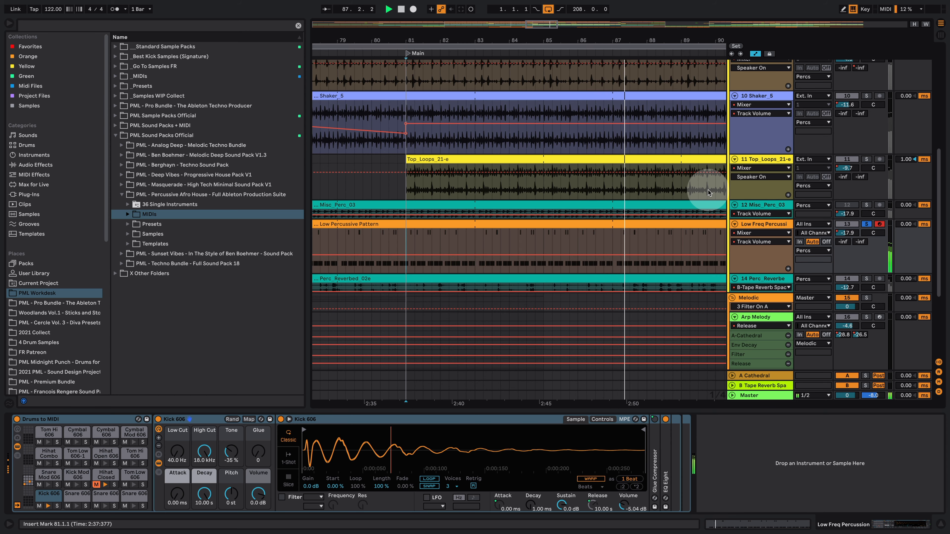
scroll(605, 160, up, 14)
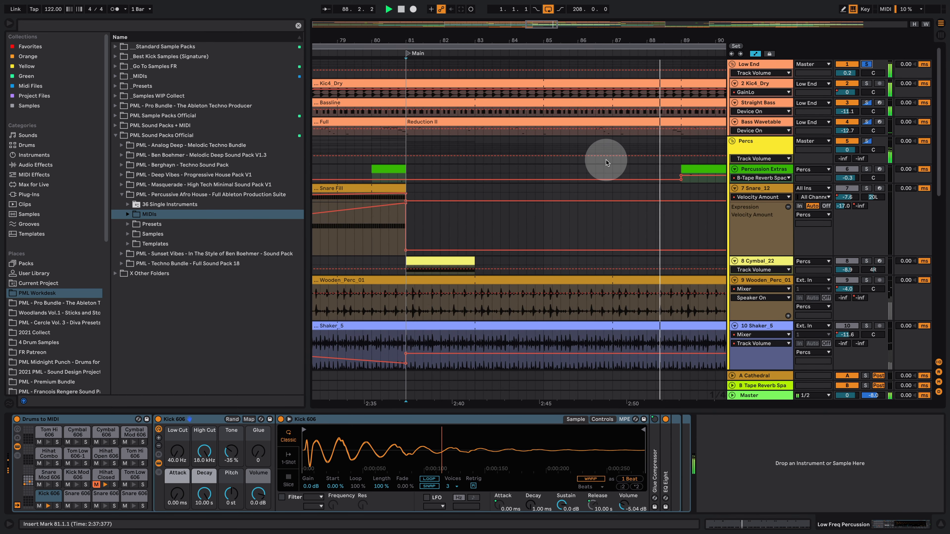
scroll(605, 160, down, 1)
scroll(606, 161, down, 9)
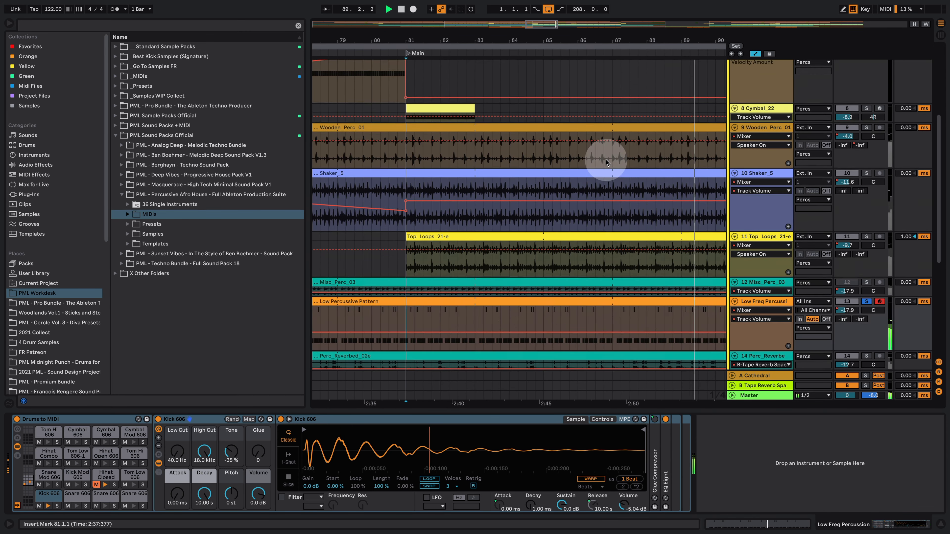
drag(609, 42, 538, 26)
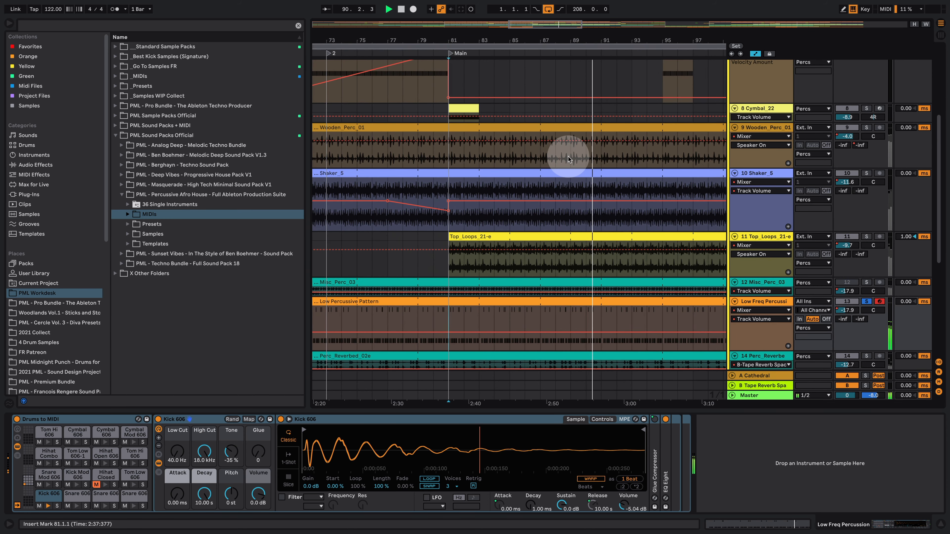
scroll(754, 290, down, 4)
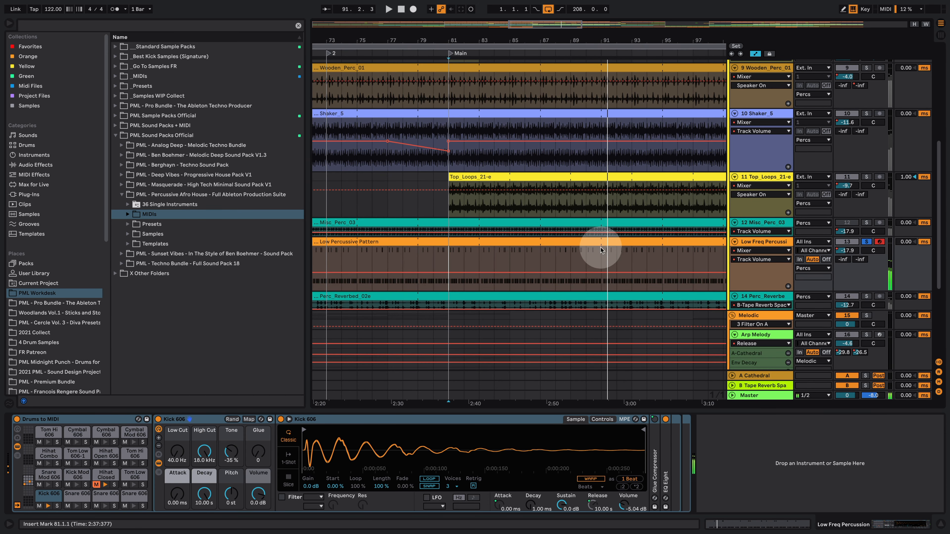
View the Low Percussive Pattern clip's notes, select all Kick 606 notes, play the clip, and return to the track's devices.
double_click(568, 243)
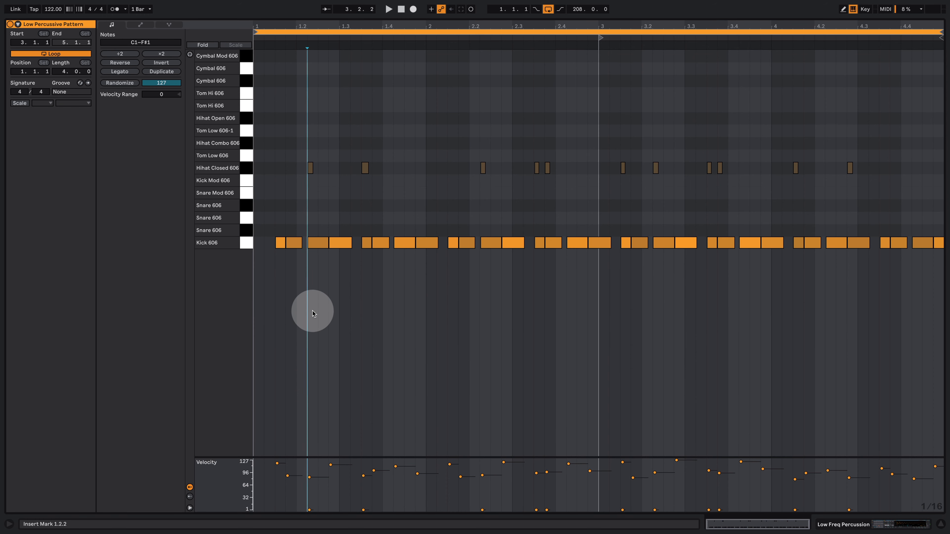
click(246, 242)
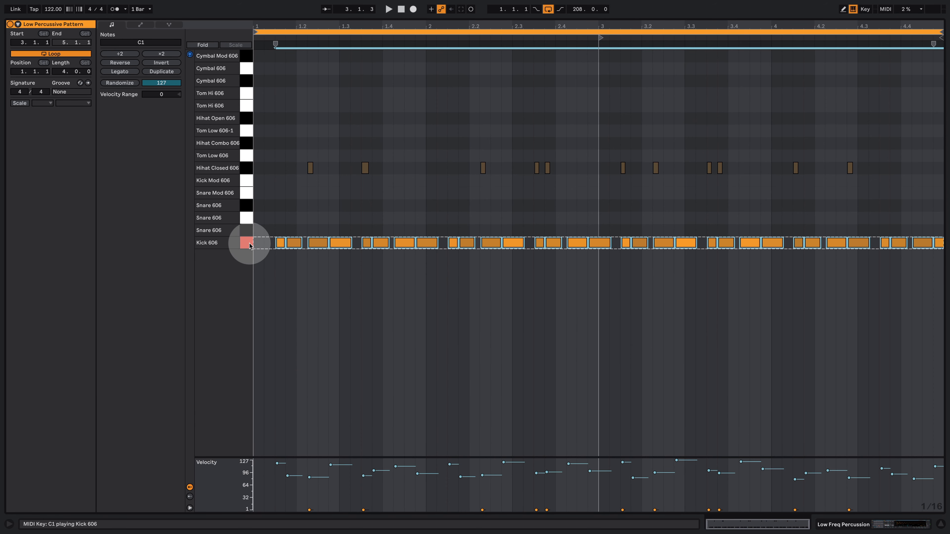
key(space)
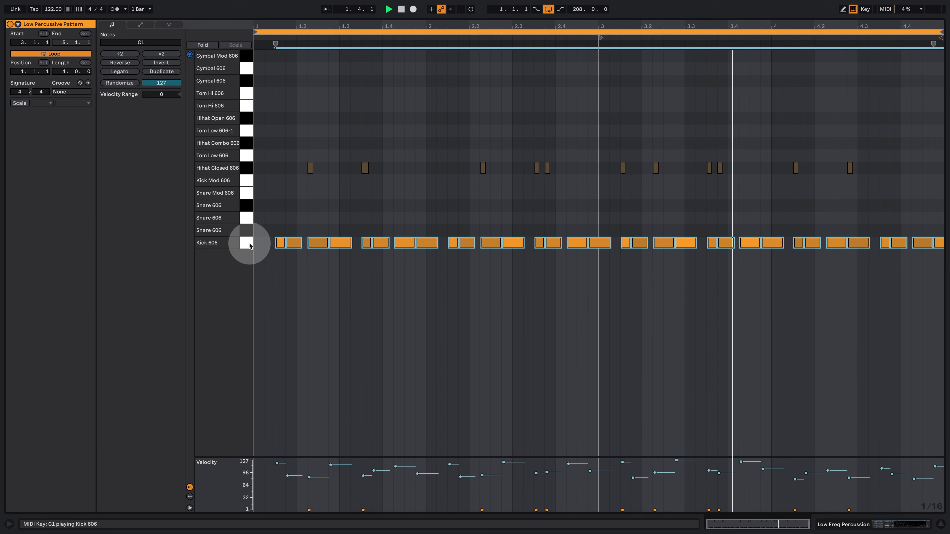
click(881, 527)
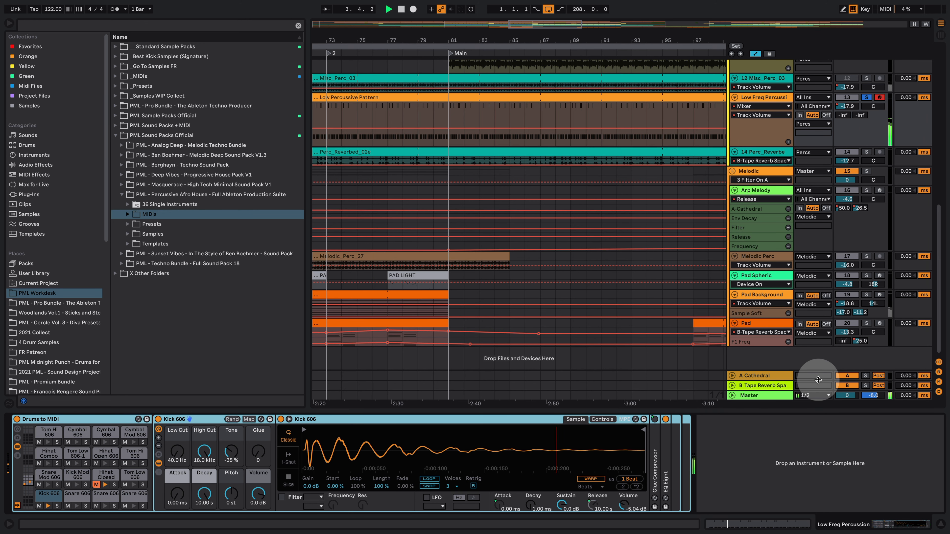
key(space)
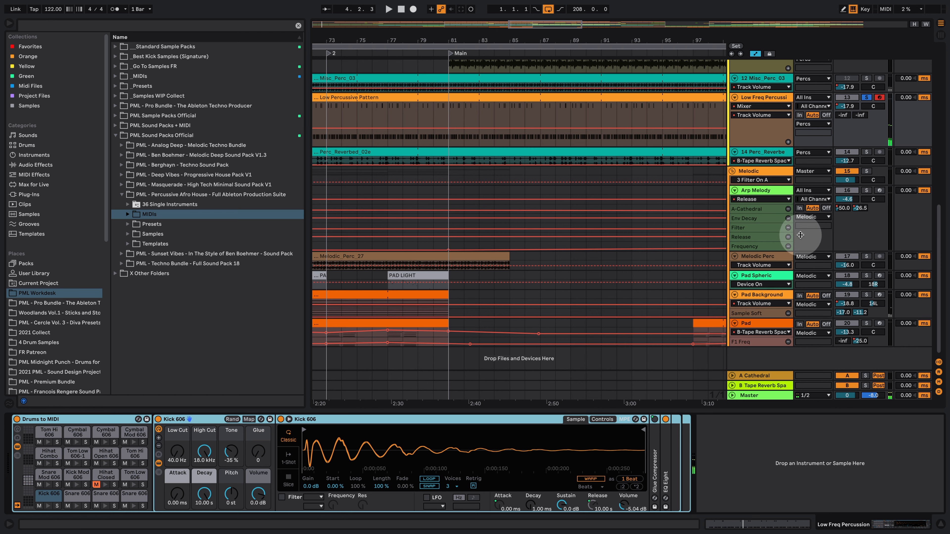
Add an EQ Eight to the end of the Low Freq Percussion device chain and play the track from bar 81.
click(450, 109)
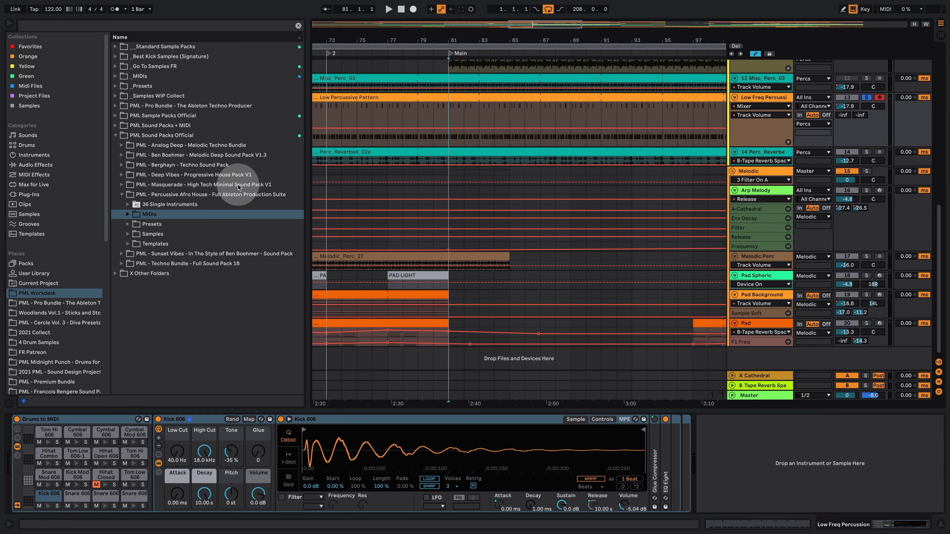
click(54, 162)
drag(149, 105, 760, 485)
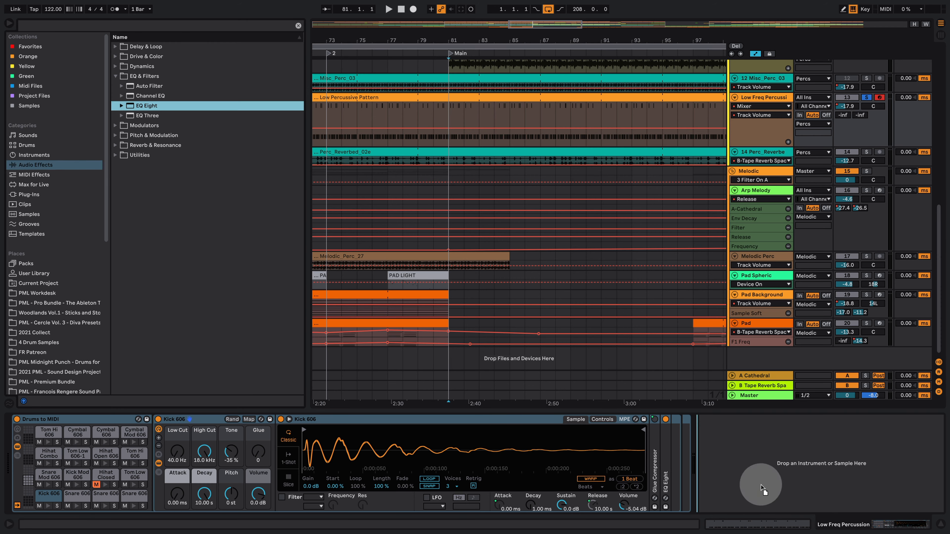
key(space)
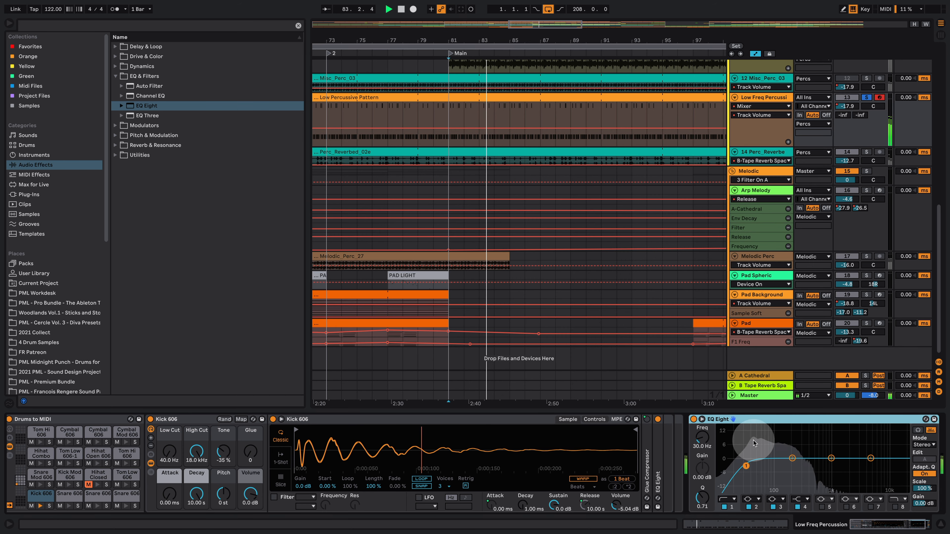
Examine the new EQ Eight's curve in its expanded display, stop playback, and collapse the display again.
click(701, 419)
key(space)
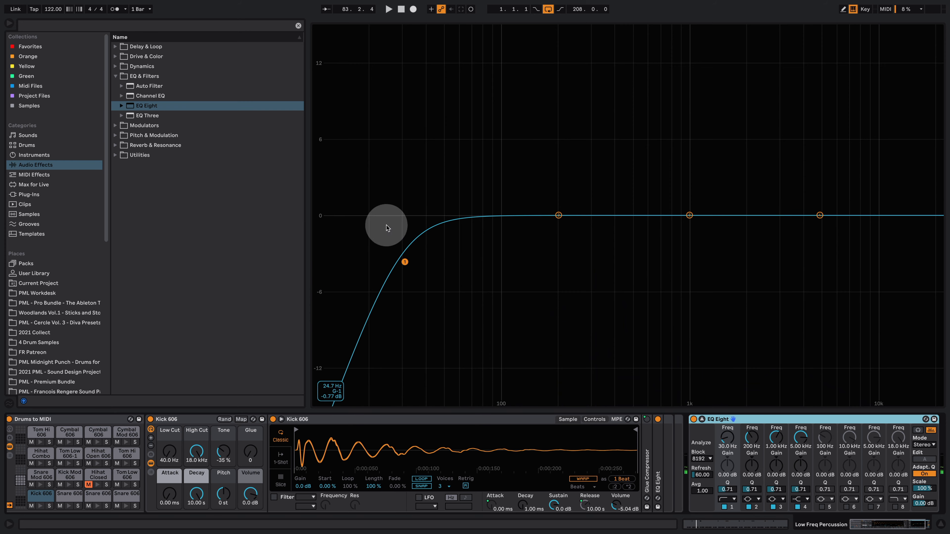
click(701, 420)
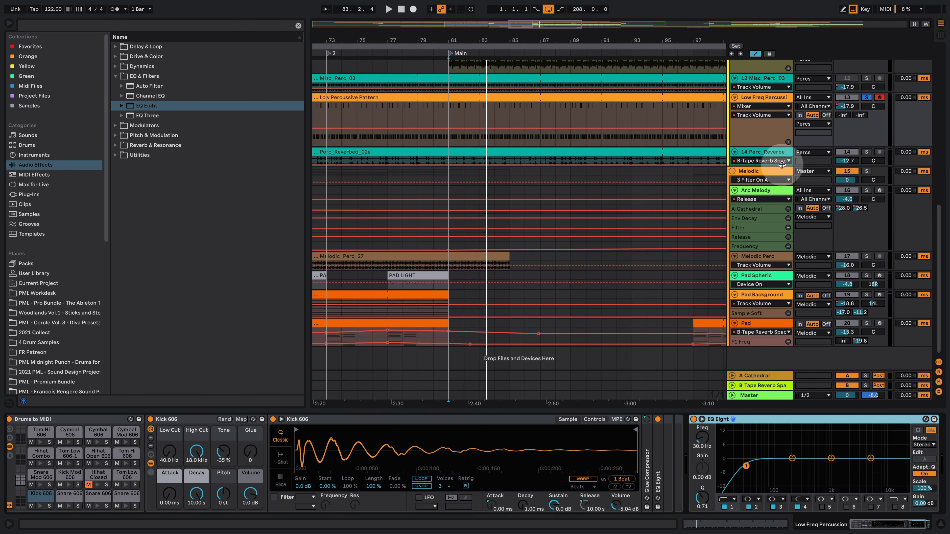
Enlarge the Perc_Reverbed_02e track, solo it, and audition it from bar 81.
drag(781, 165, 766, 207)
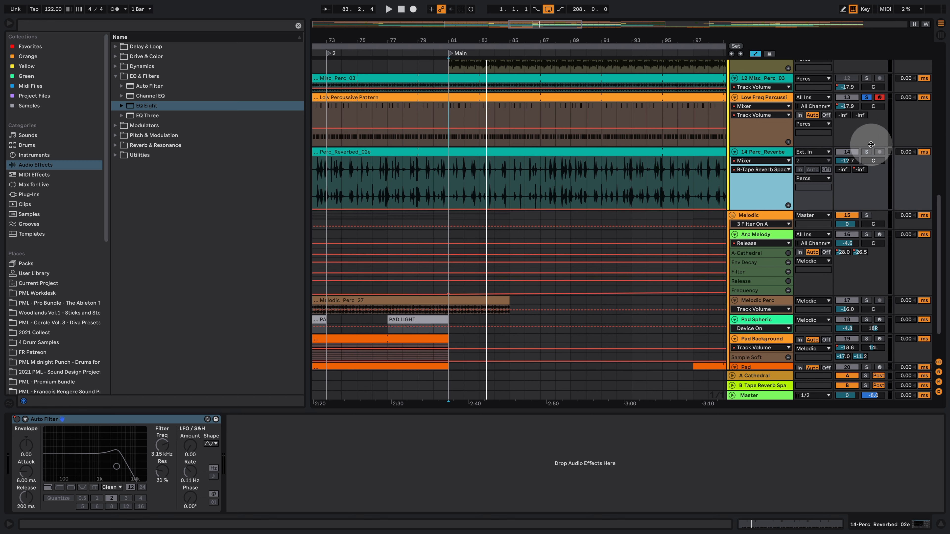
click(866, 151)
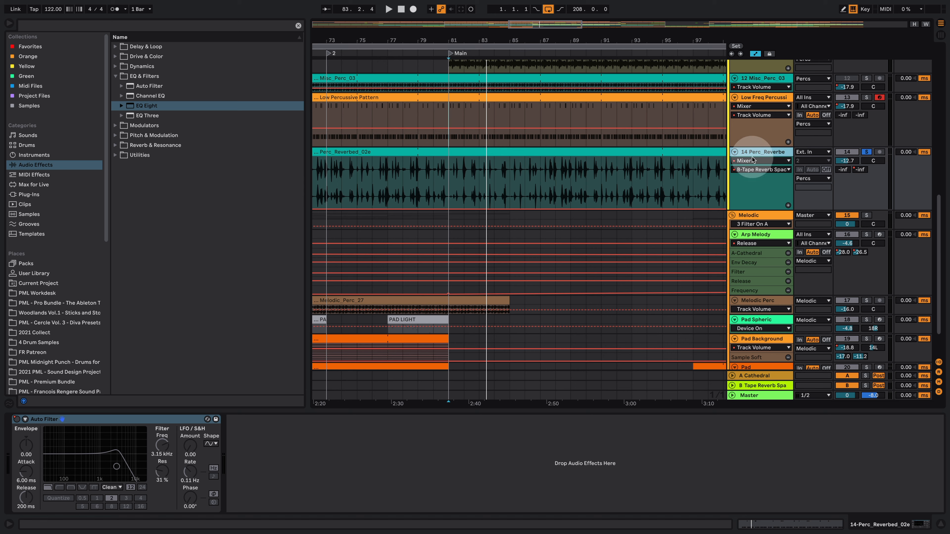
key(space)
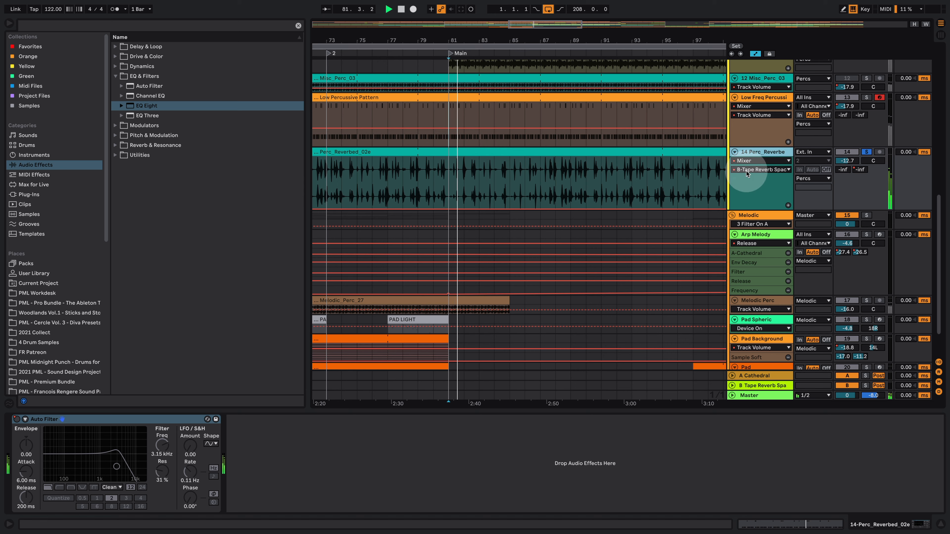
key(space)
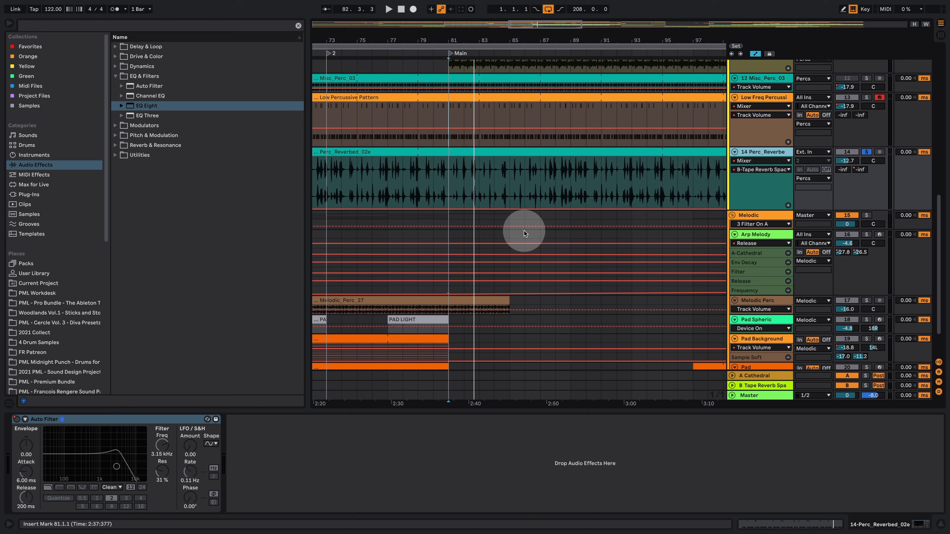
key(space)
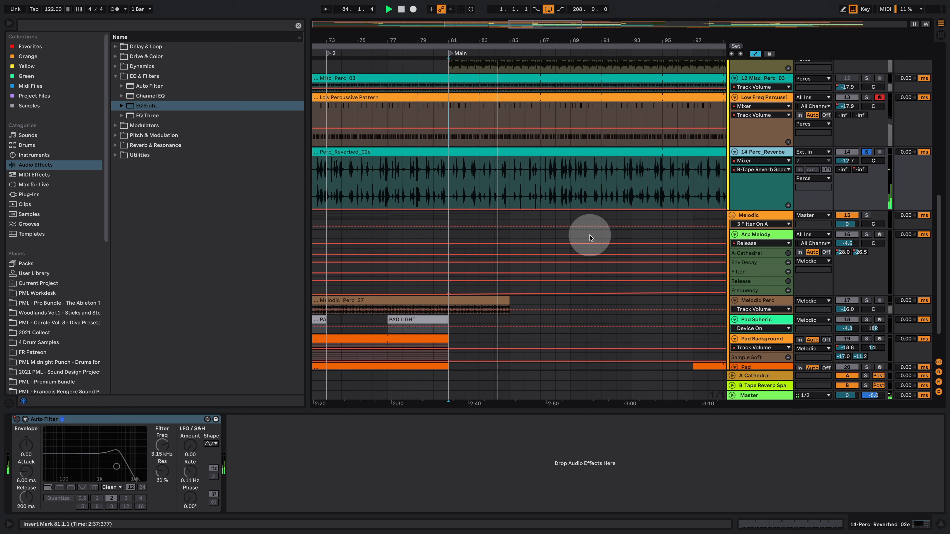
key(space)
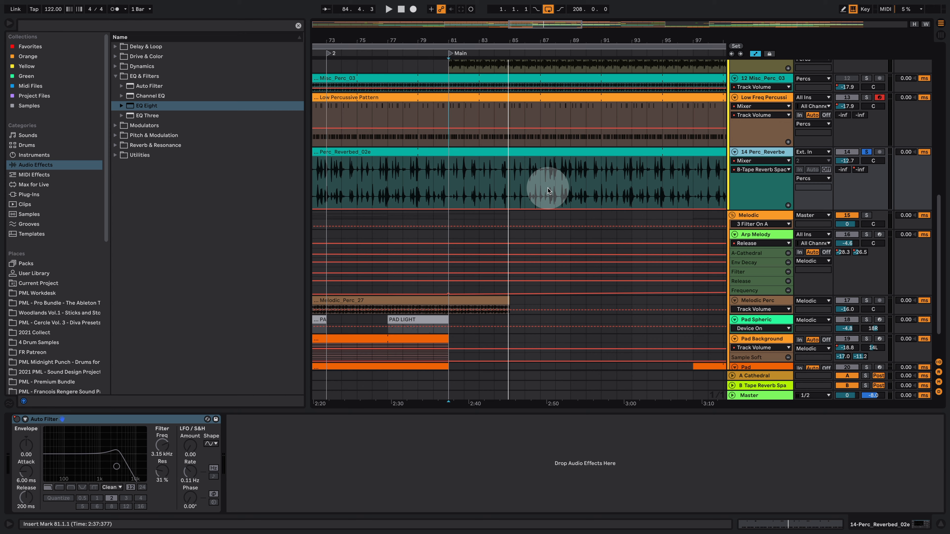
Audition the soloed Perc_Reverbed_02e track from bar 88.
click(561, 176)
key(space)
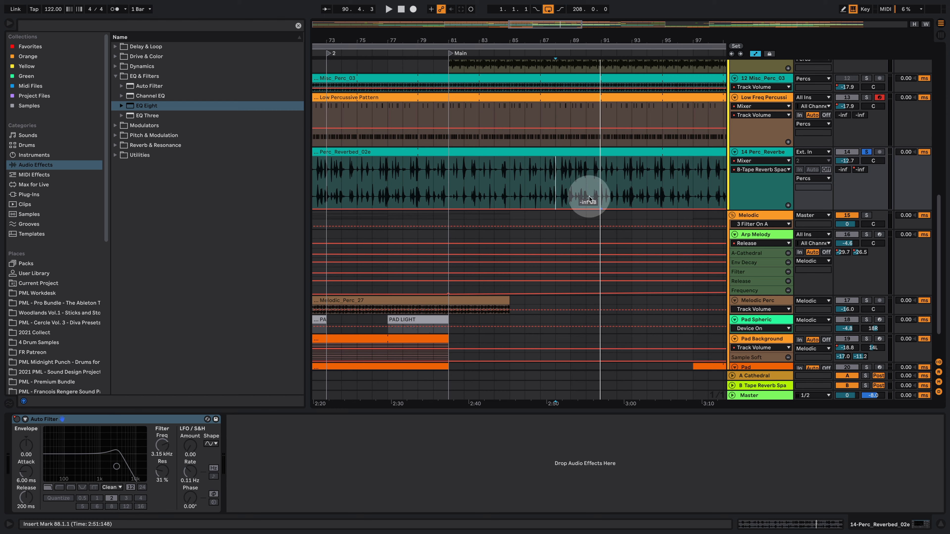
key(space)
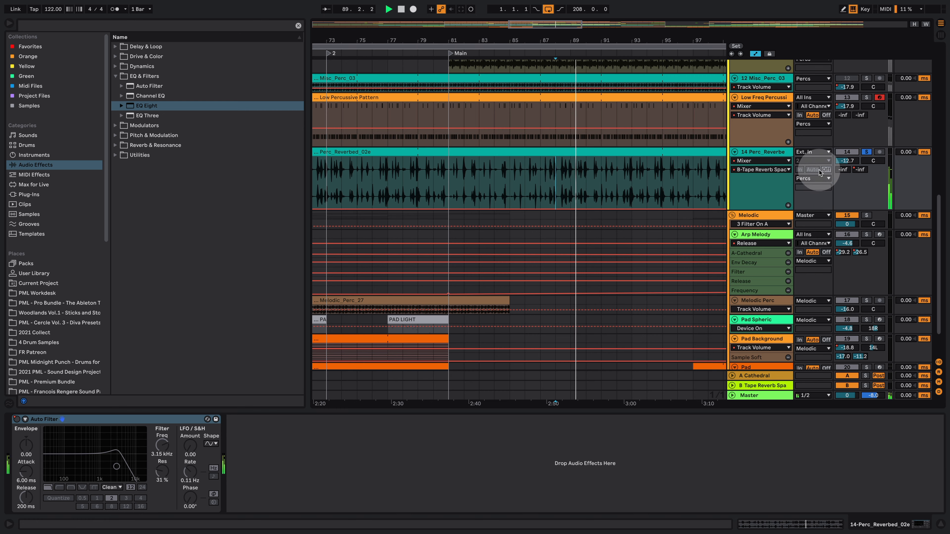
key(space)
Show the whole arrangement, solo the Arp Melody track, and play it from the Break locator at bar 129.
key(minus)
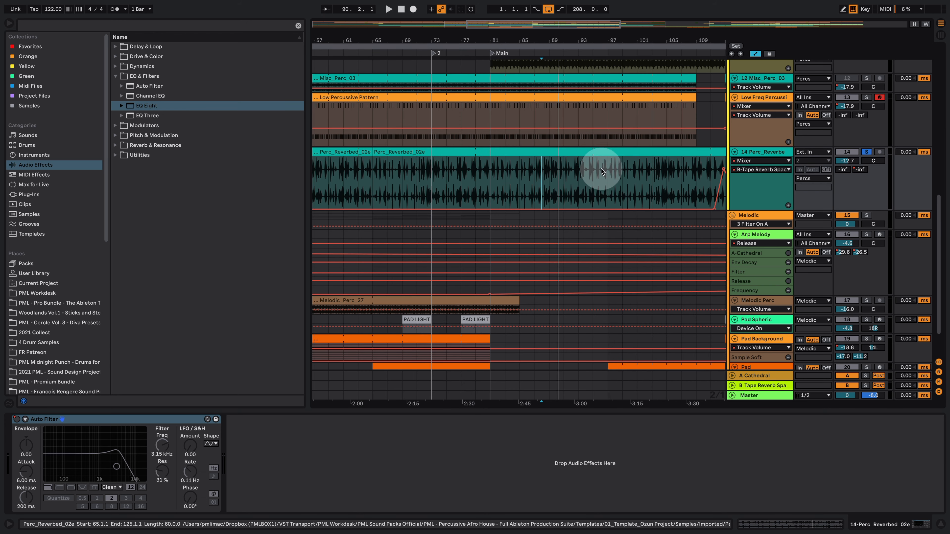
scroll(570, 251, down, 3)
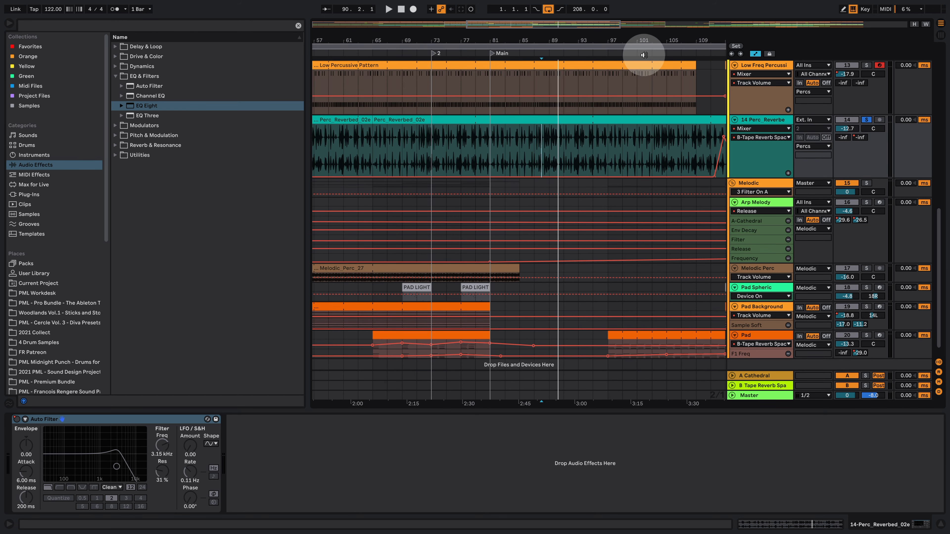
drag(637, 38, 638, 3)
click(568, 203)
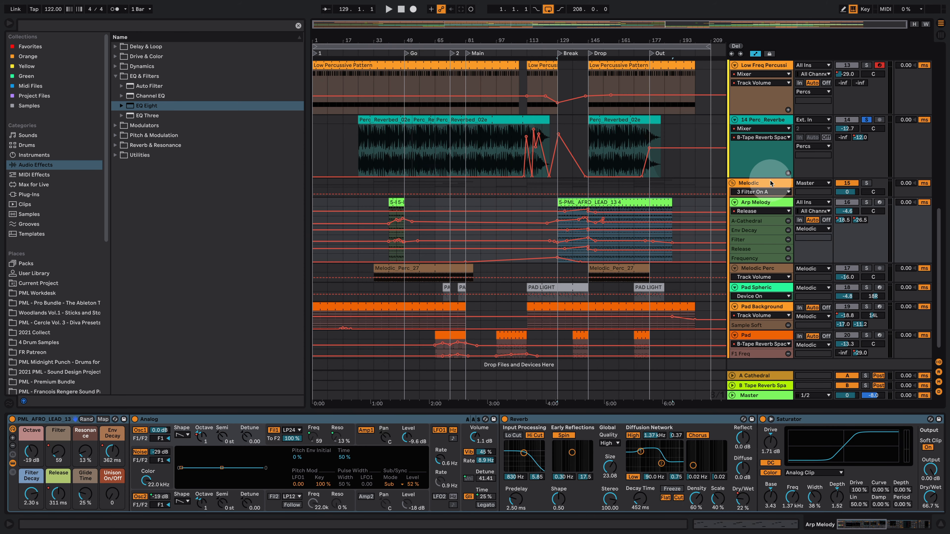
click(759, 182)
click(865, 202)
key(space)
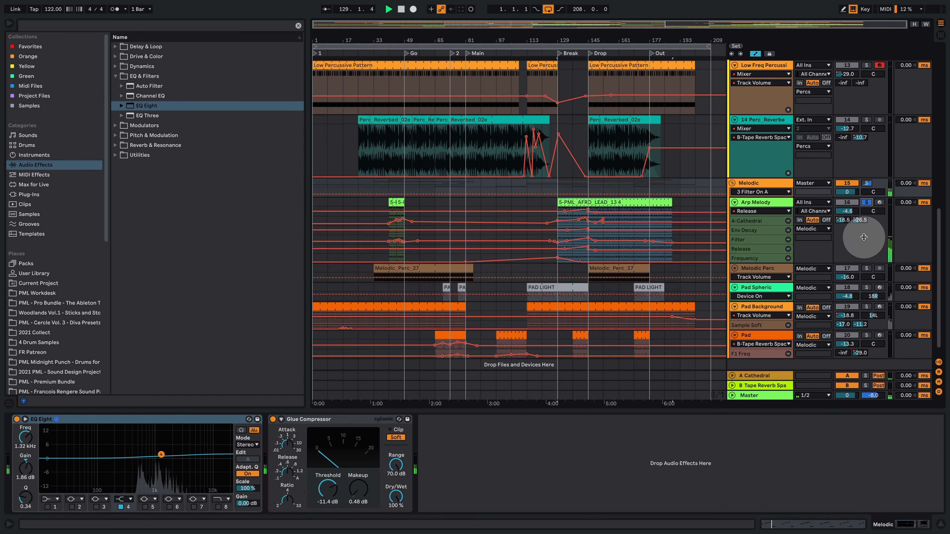
View the notes of the 5-PML_AFRO_LEAD_13 4 clip at bar 129, return to the Arp Melody devices, and stop playback.
double_click(581, 200)
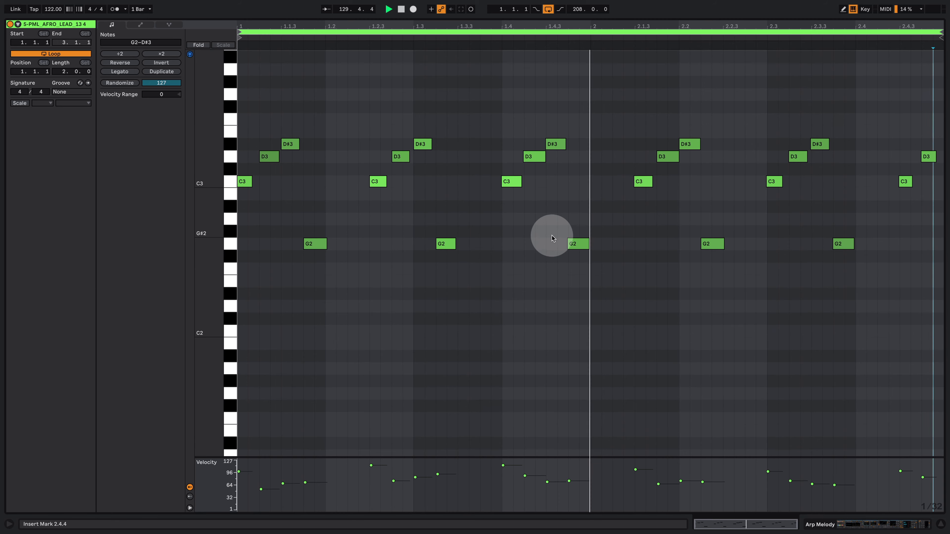
scroll(551, 233, up, 2)
click(887, 523)
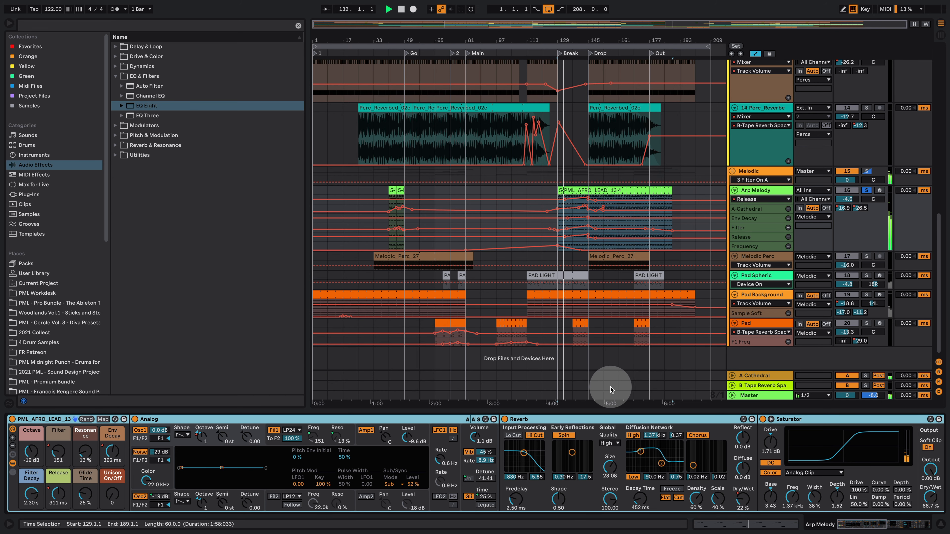
click(597, 190)
key(space)
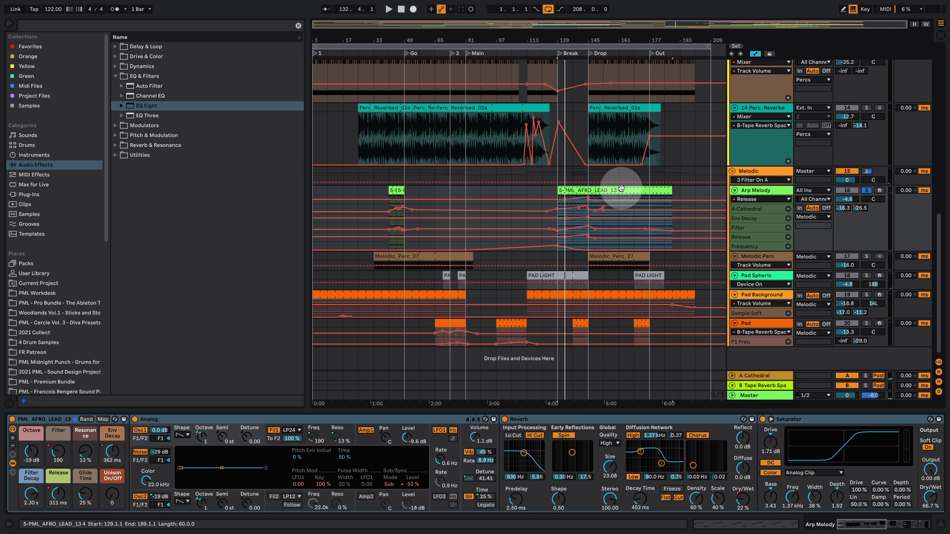
Audition the soloed Arp Melody track from bar 161 and set its Filter Decay macro to 425 ms.
click(619, 208)
key(space)
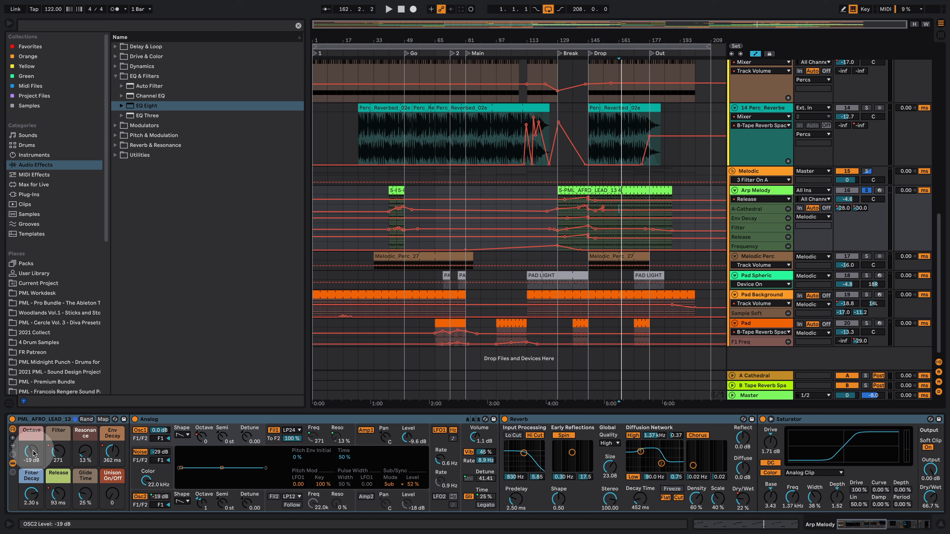
drag(33, 453, 34, 452)
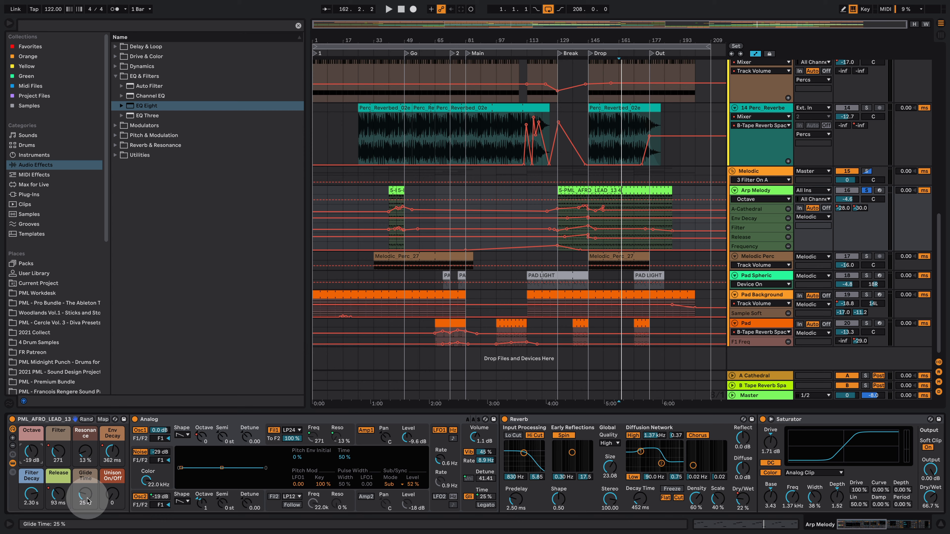
key(space)
click(31, 498)
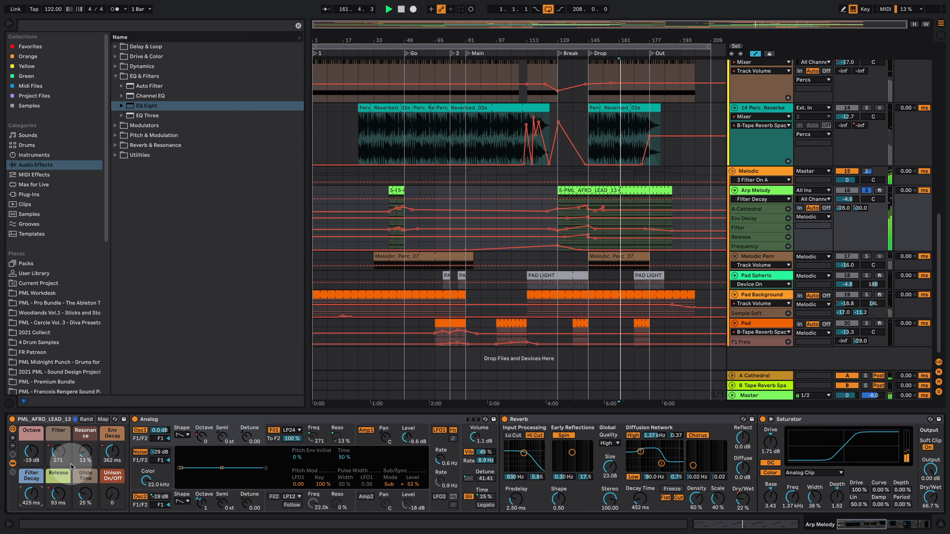
Try out the Filter, Env Decay, Filter Decay and Release macros of PML_AFRO_LEAD_13 during playback and re-enable their automation.
drag(58, 452, 105, 438)
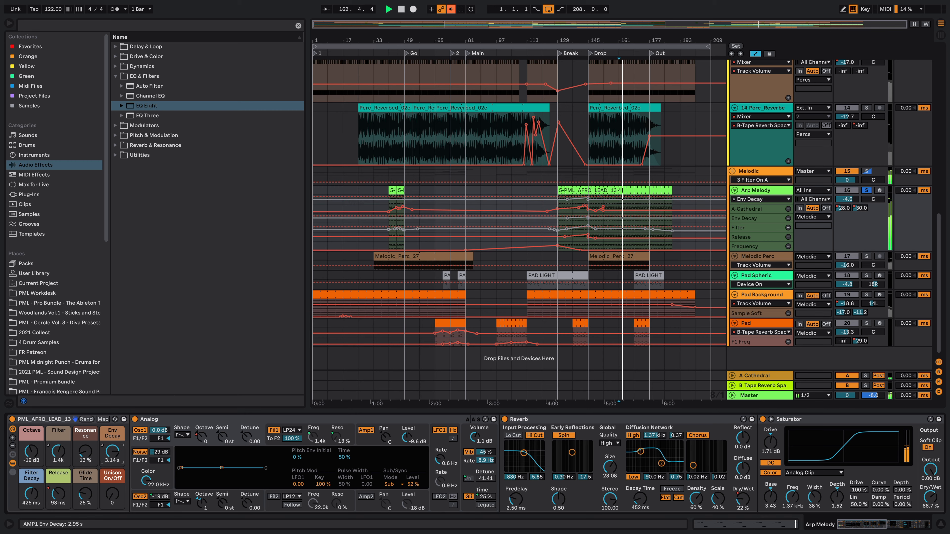
drag(31, 497, 58, 492)
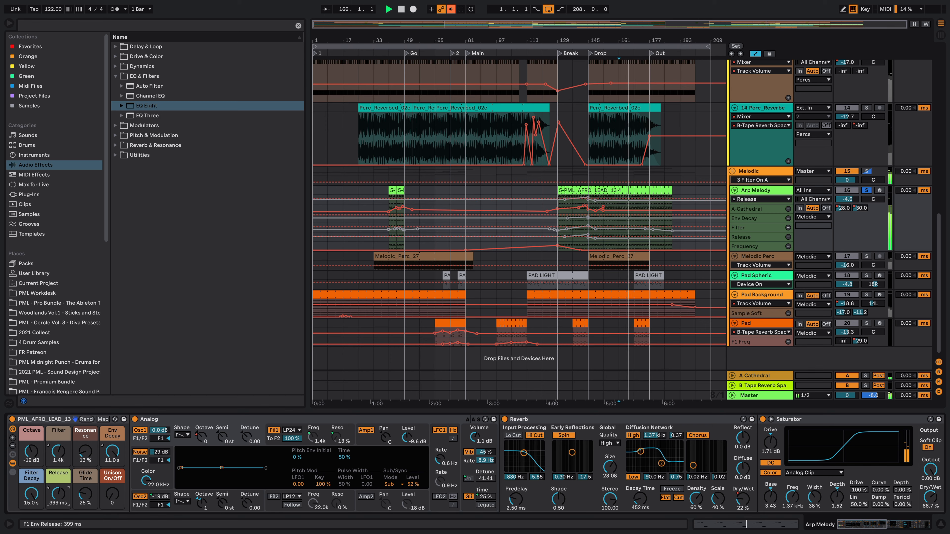
drag(58, 451, 57, 459)
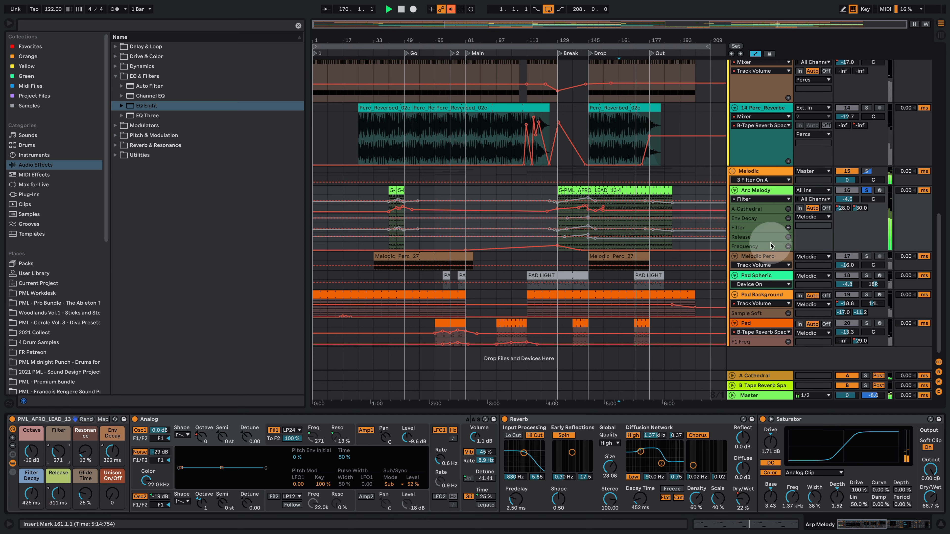
click(450, 9)
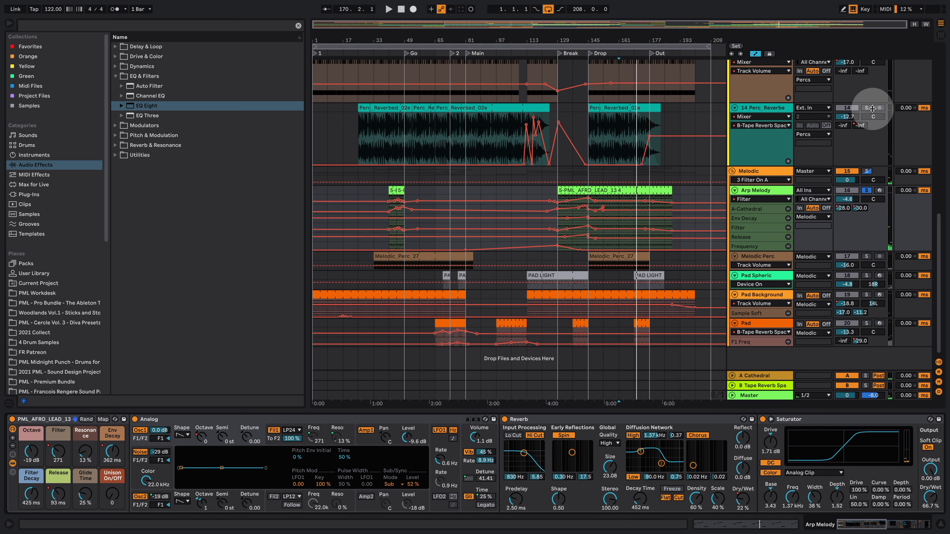
Unsolo the Arp Melody track, toggle playback, and hide the device view.
click(868, 190)
key(space)
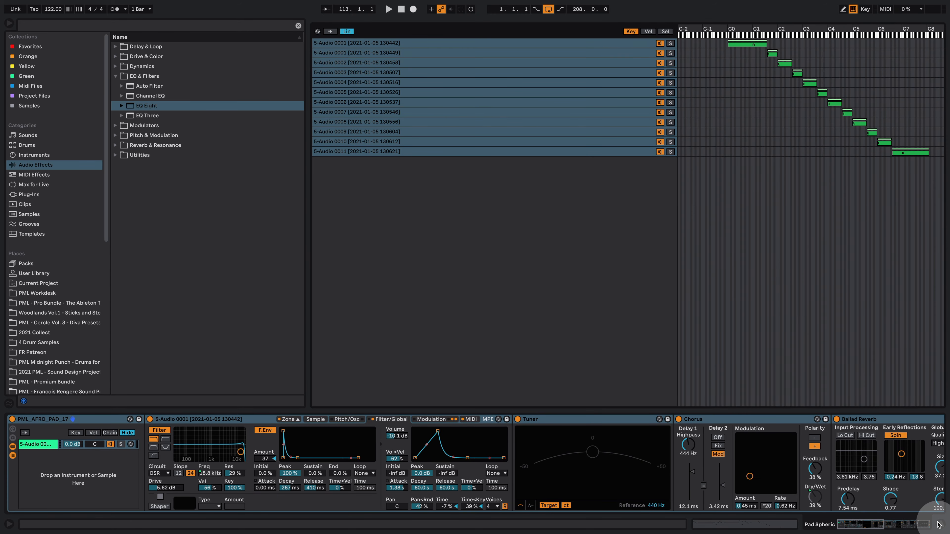
click(938, 524)
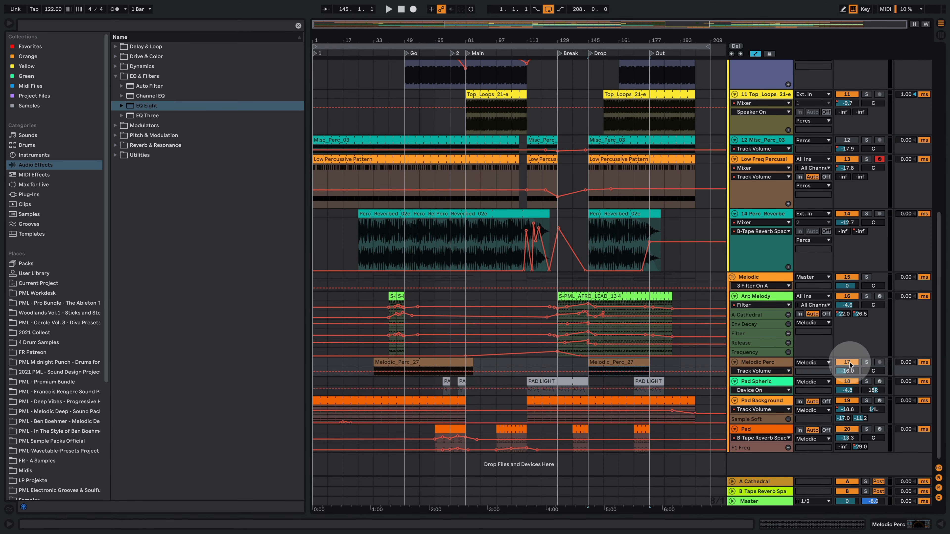
Enlarge the Melodic Perc track, audition it soloed from the Drop locator at bar 145, and unsolo it.
click(866, 362)
key(space)
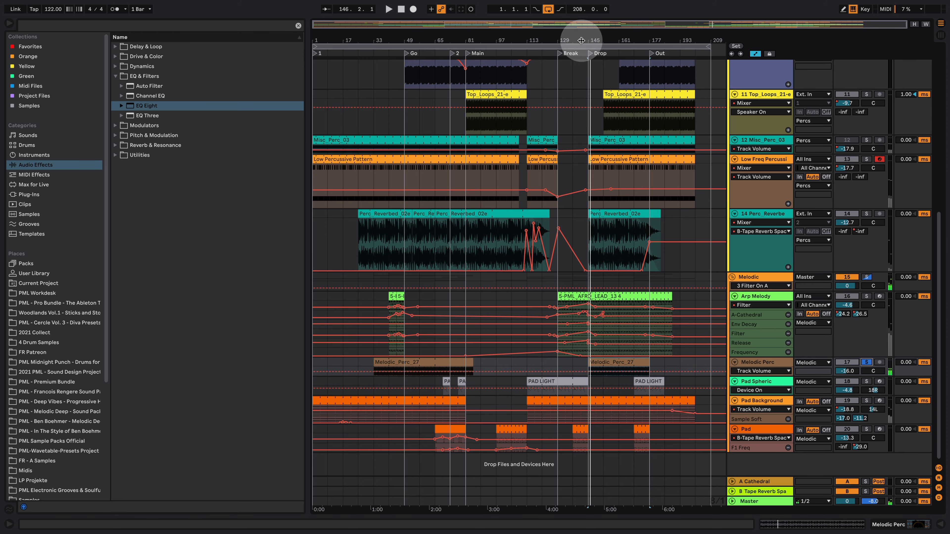
drag(600, 34, 581, 99)
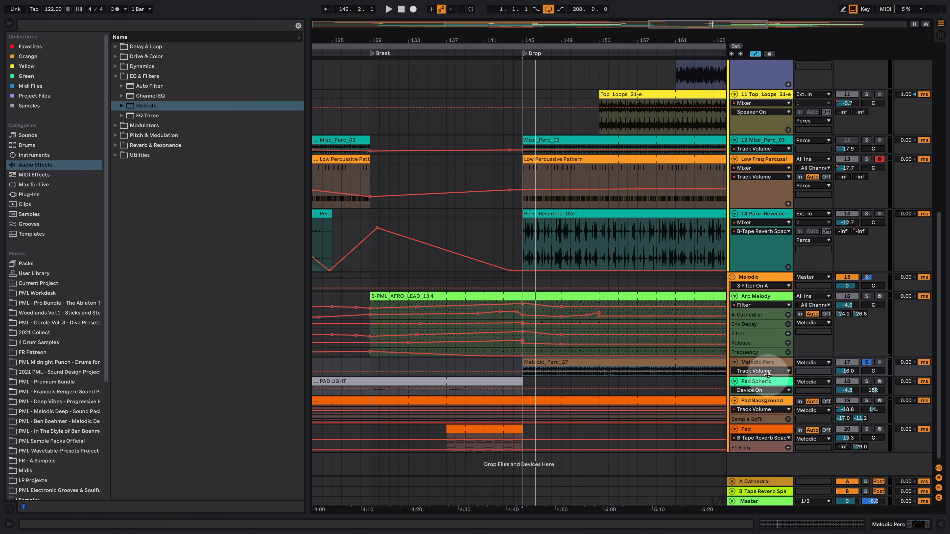
drag(768, 376, 766, 438)
key(space)
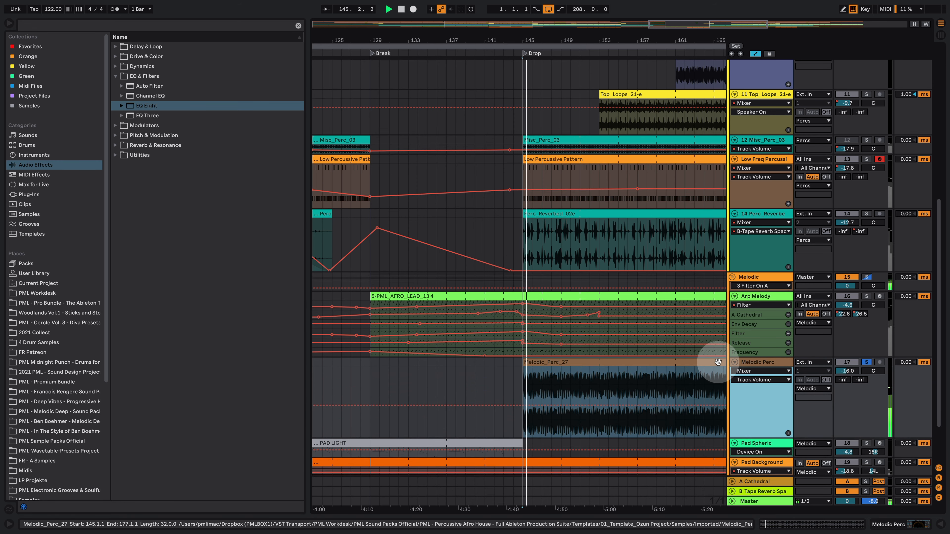
scroll(708, 361, down, 3)
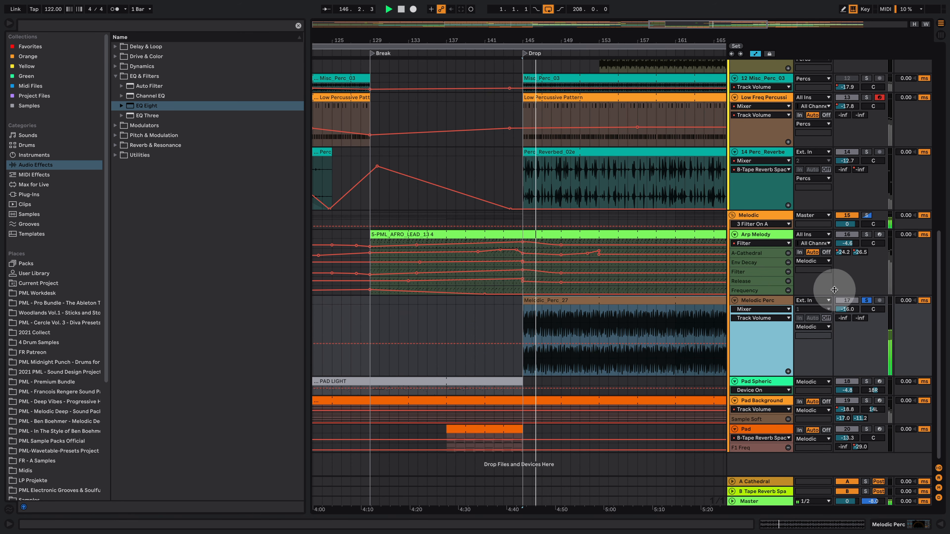
click(865, 301)
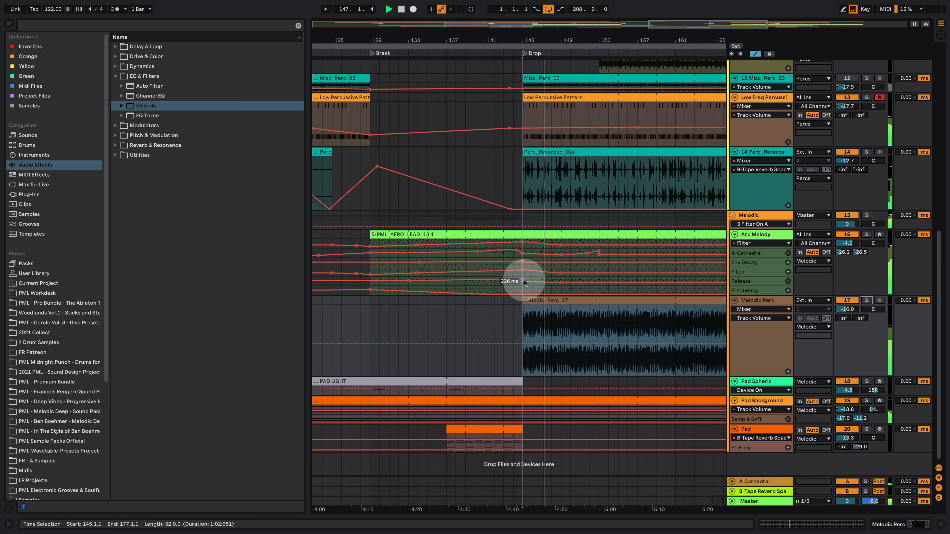
Enlarge the Pad Spheric track, play it soloed from the Break locator at bar 129, and close its sampler's zone editor.
drag(760, 394, 755, 474)
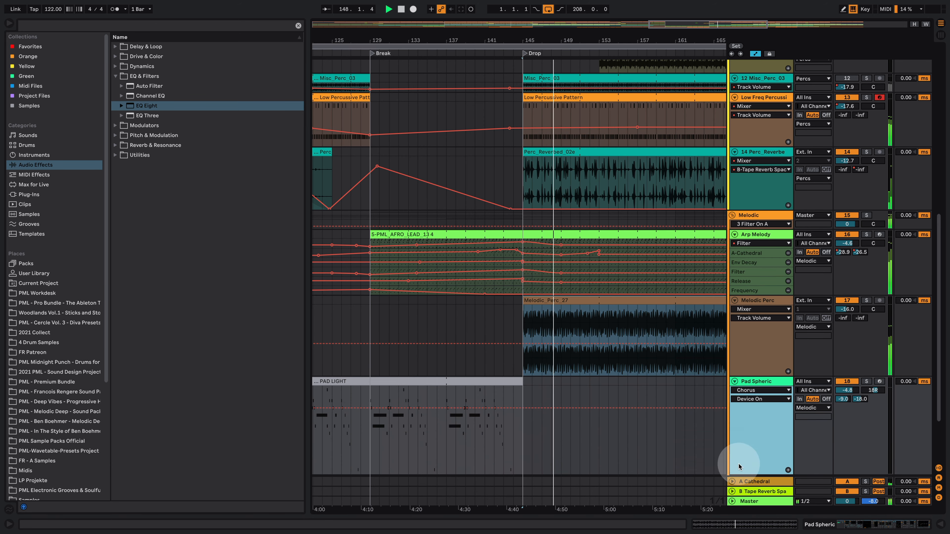
scroll(449, 406, down, 2)
click(371, 407)
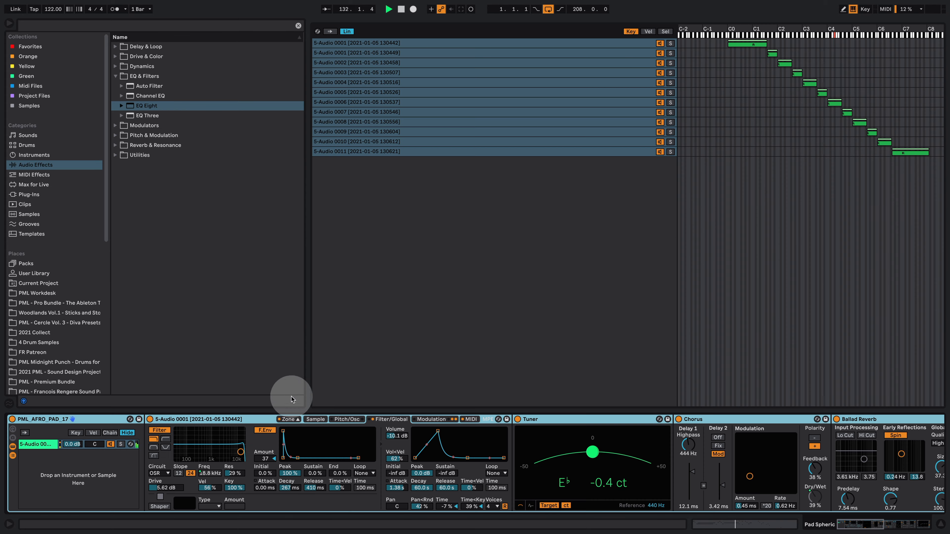
click(297, 420)
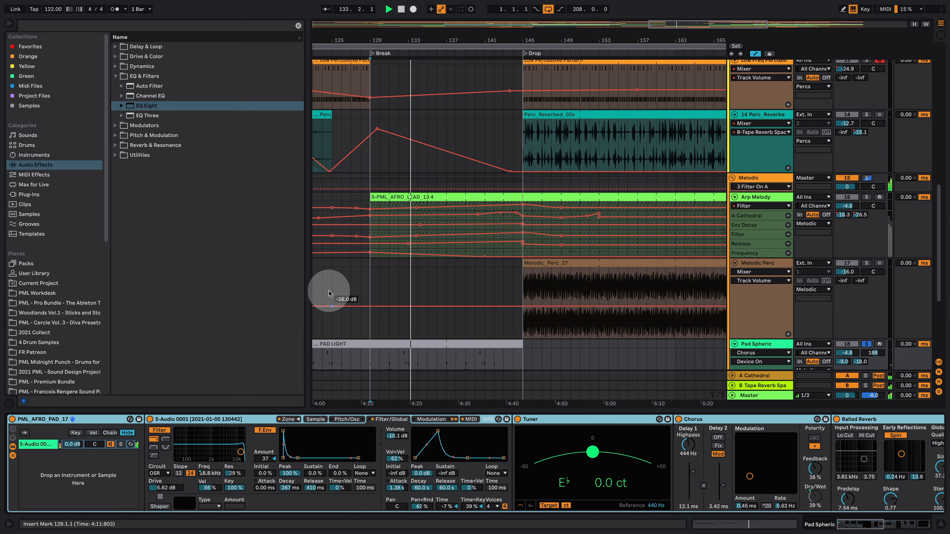
Open the notes of the PAD LIGHT clip on Pad Spheric and examine them around C4 during playback.
scroll(473, 258, down, 3)
double_click(474, 280)
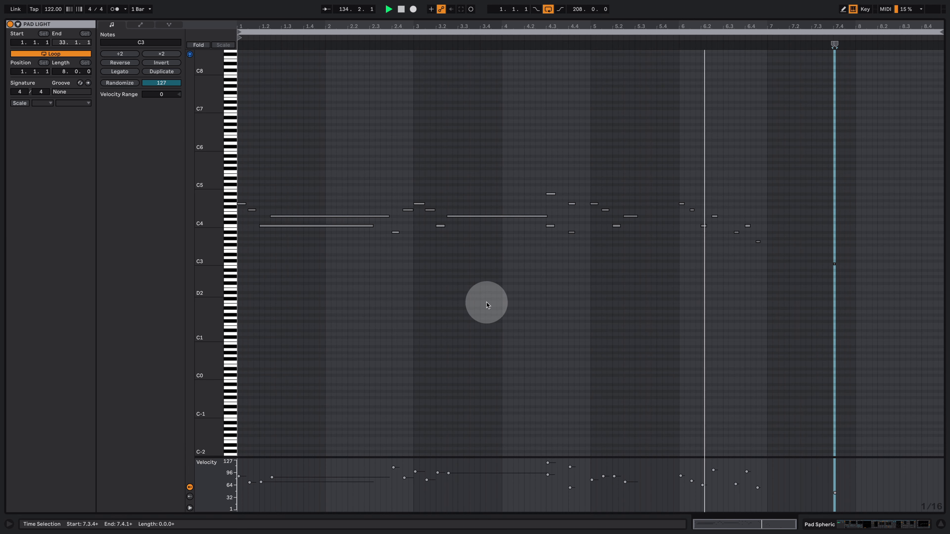
drag(216, 236, 252, 237)
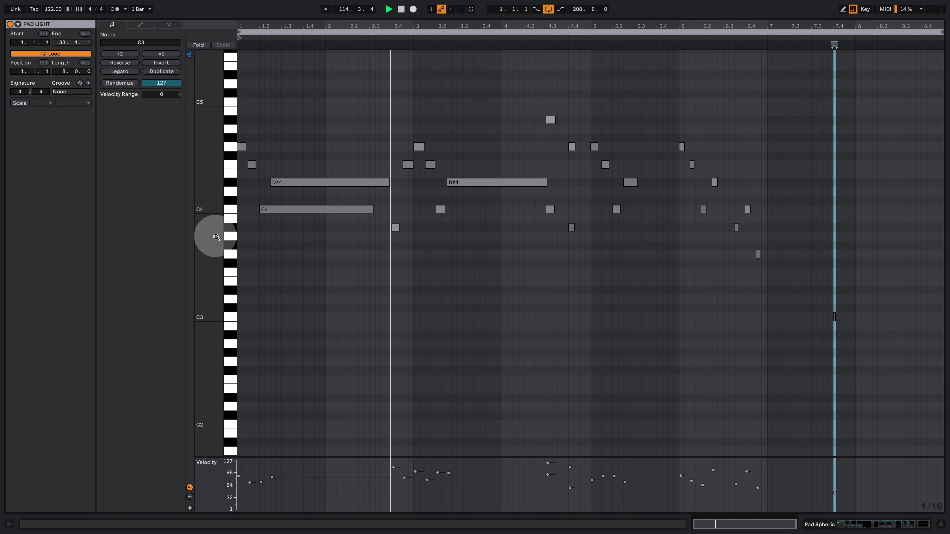
click(367, 198)
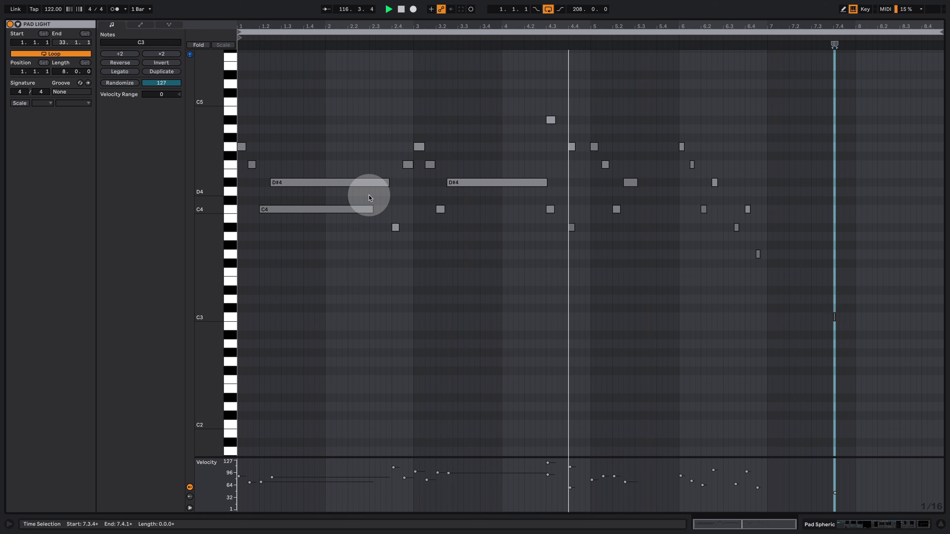
Return to the Pad Spheric devices and examine the chain from Chorus through to Glue Compressor.
click(858, 523)
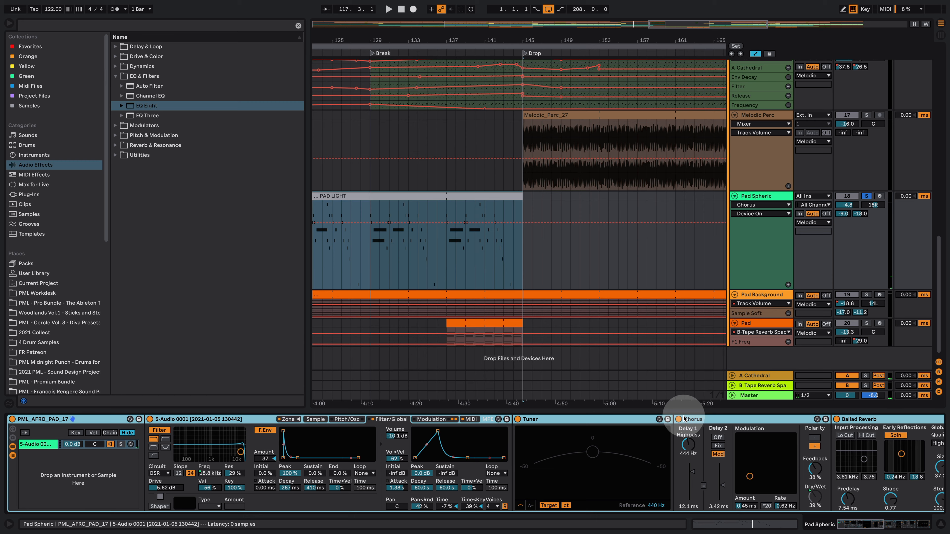
click(888, 524)
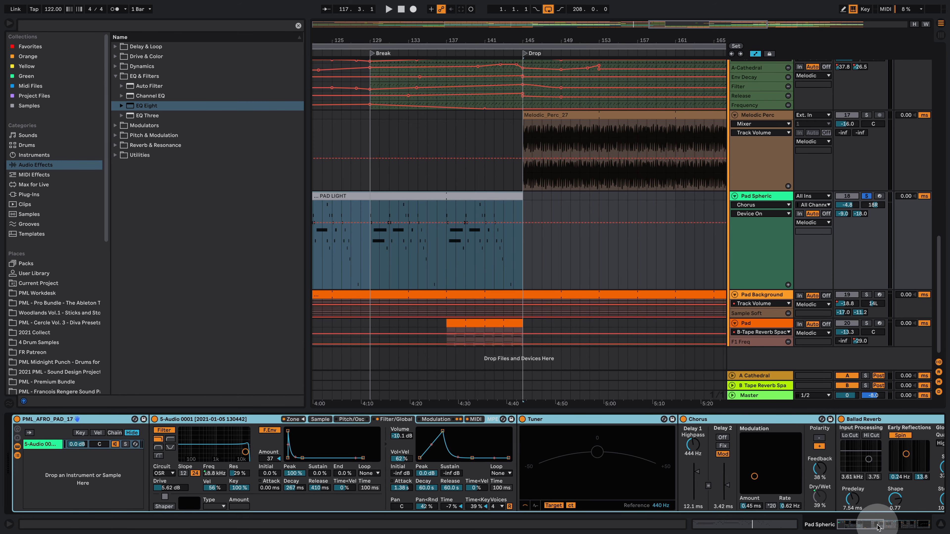
drag(888, 527, 906, 531)
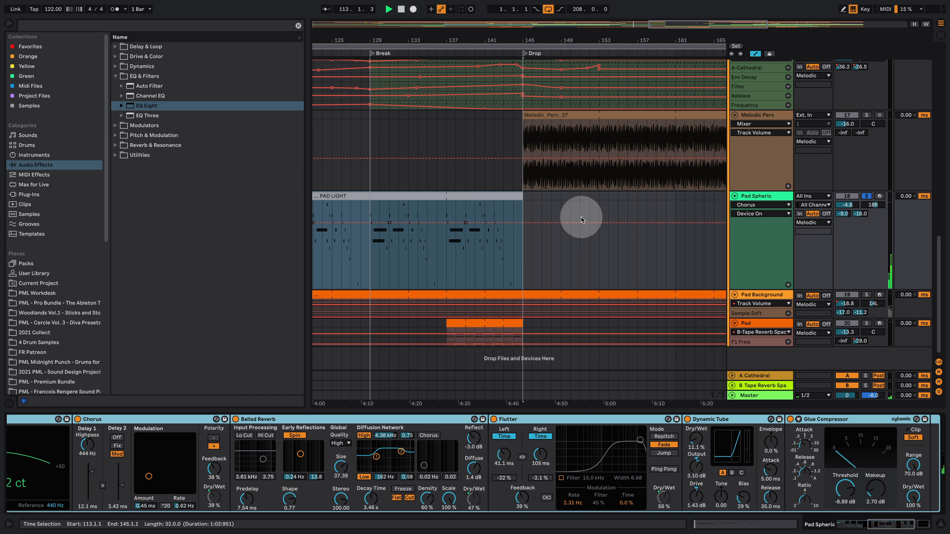
Enlarge the Pad Background track, solo it, and audition it from bar 113.
drag(449, 40, 449, 26)
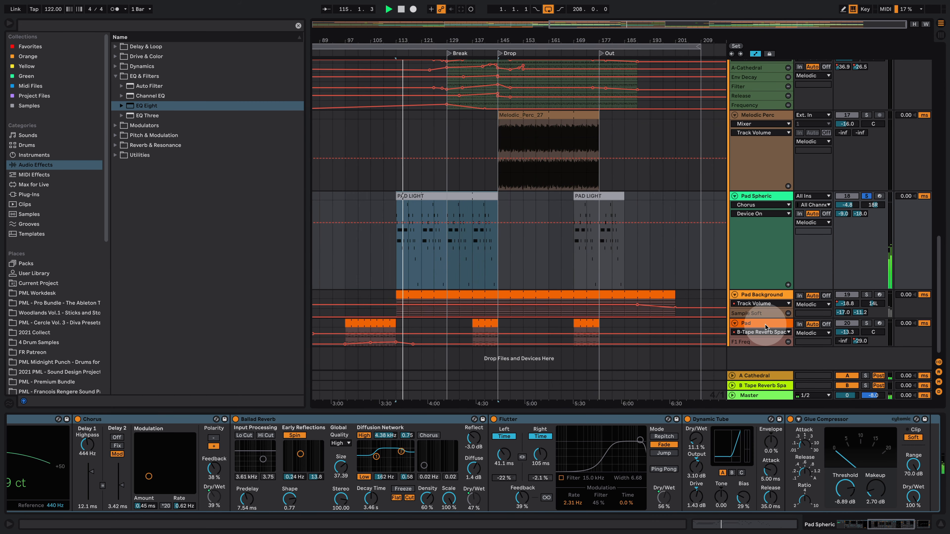
drag(761, 317, 749, 400)
scroll(651, 298, down, 4)
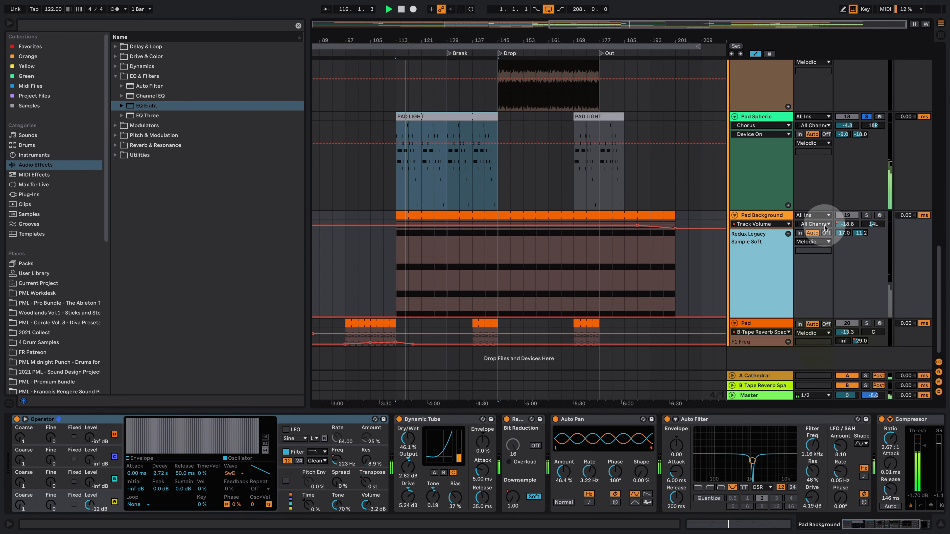
click(866, 215)
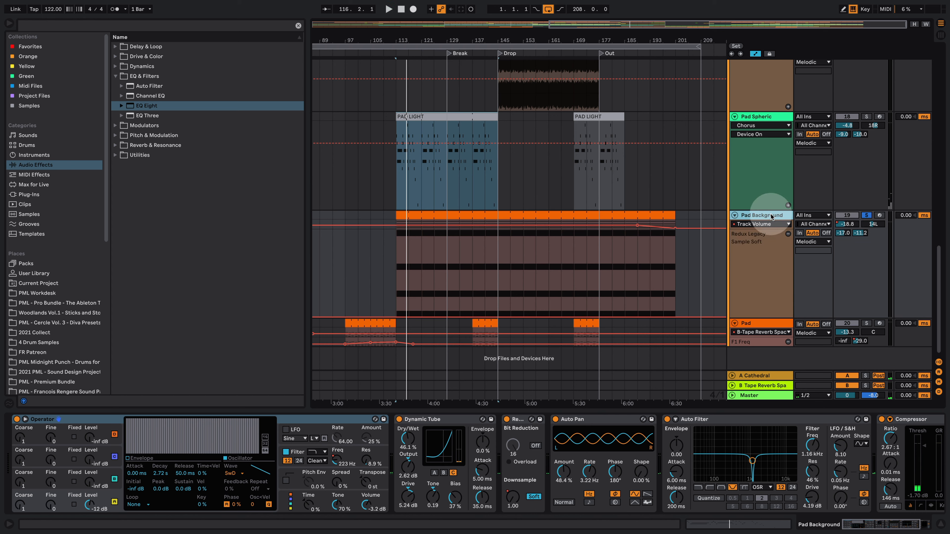
key(space)
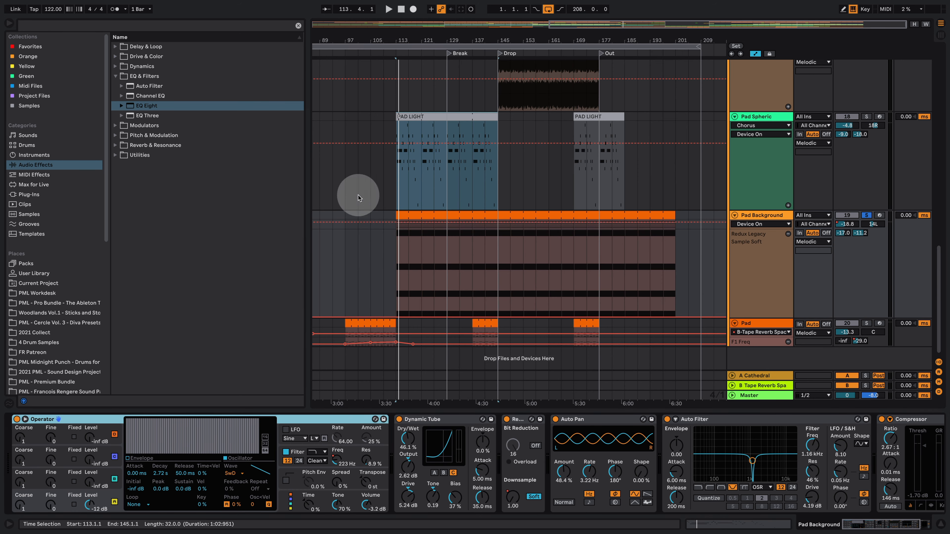
View and play the chord notes of the Pad Background clip at bar 113, return to the track's devices, and unsolo it.
double_click(419, 221)
drag(219, 263, 216, 264)
key(space)
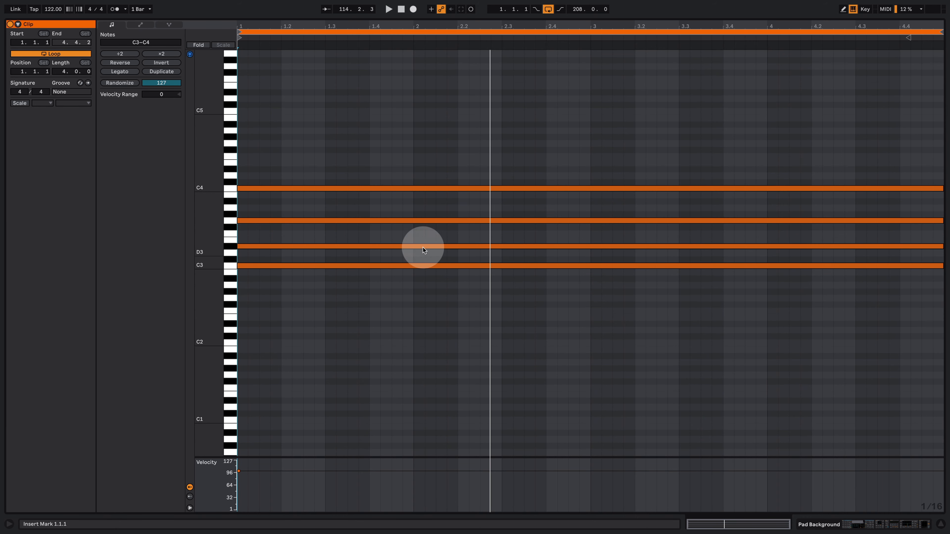
click(825, 524)
key(space)
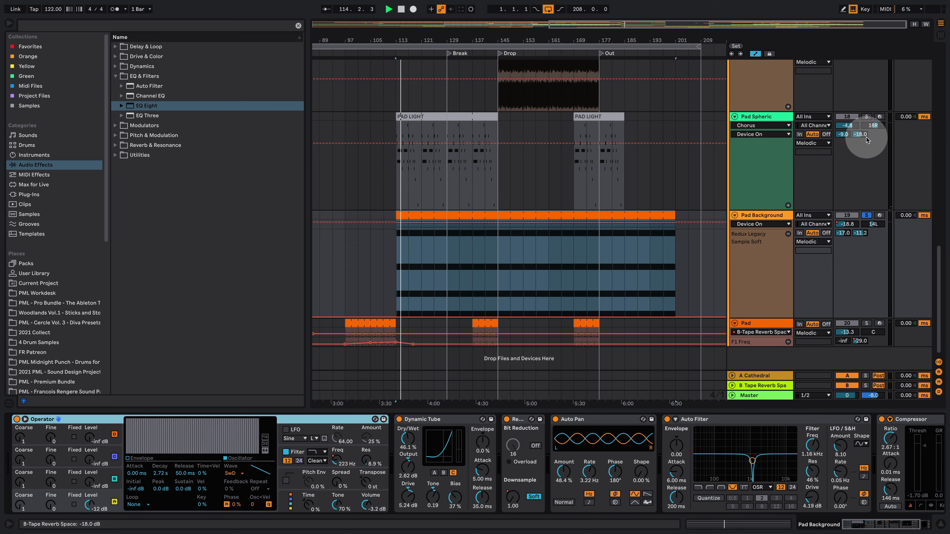
click(640, 249)
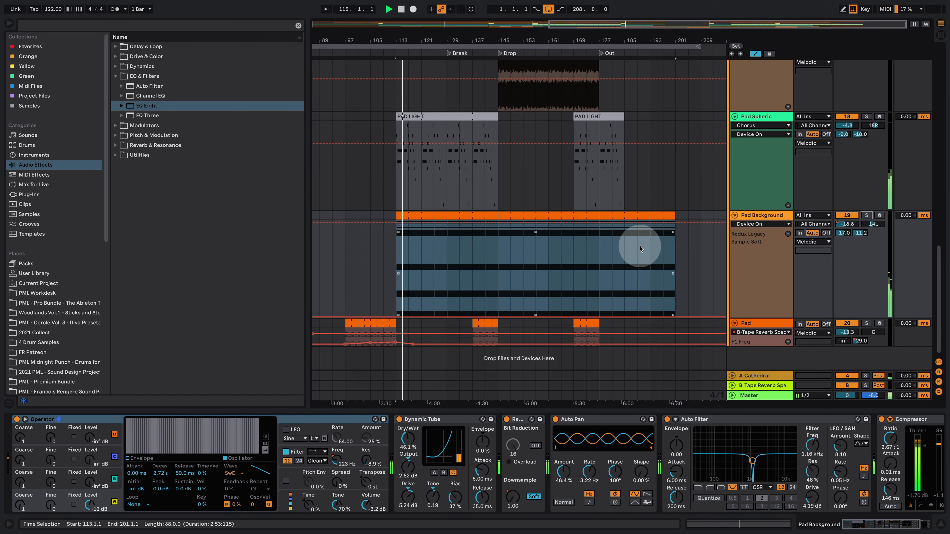
Audition the soloed Pad track from its bar 137 clip, enlarge the track, and open that clip's notes.
click(375, 322)
key(space)
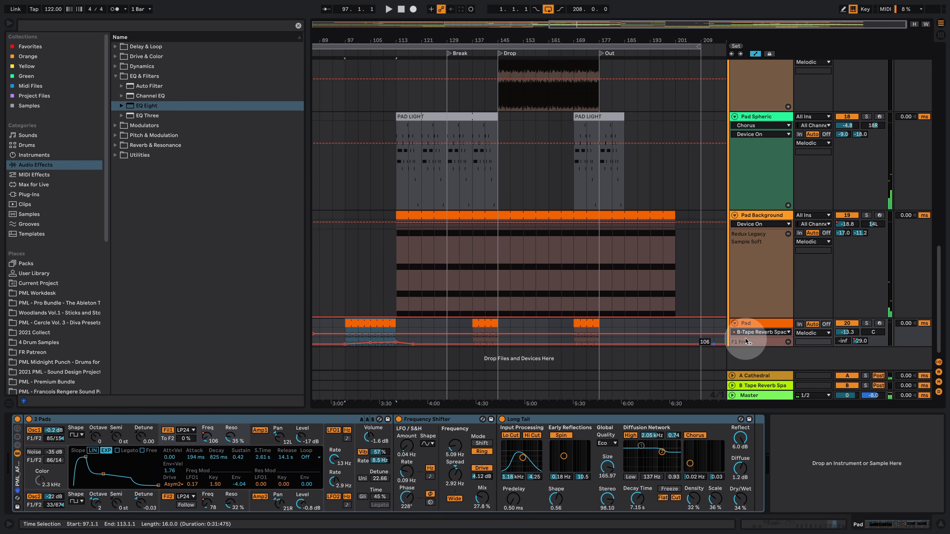
click(488, 324)
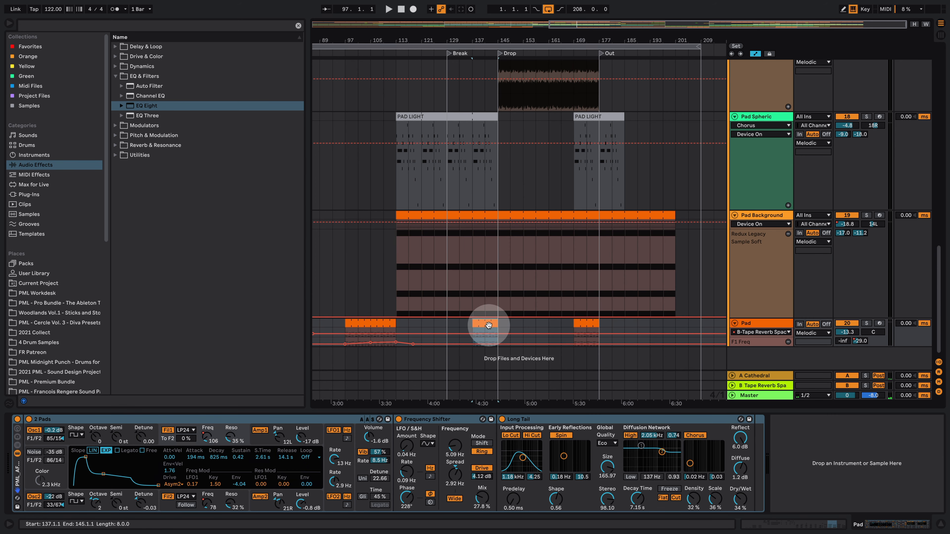
key(space)
click(867, 323)
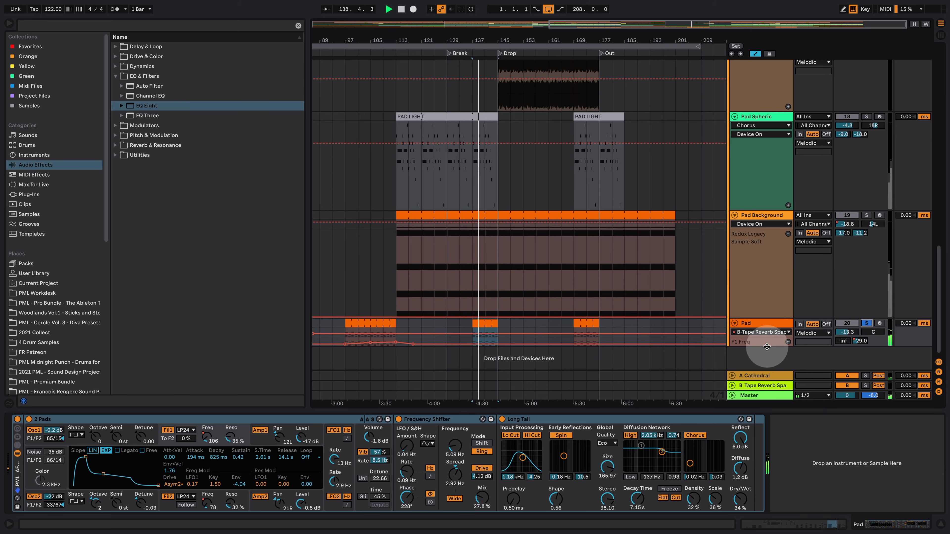
drag(766, 346, 767, 374)
scroll(668, 248, down, 3)
key(space)
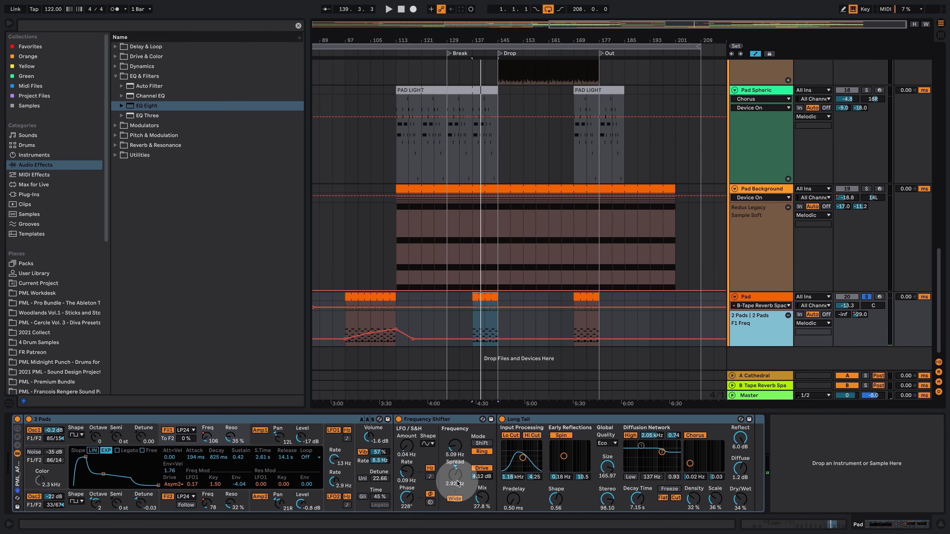
double_click(477, 297)
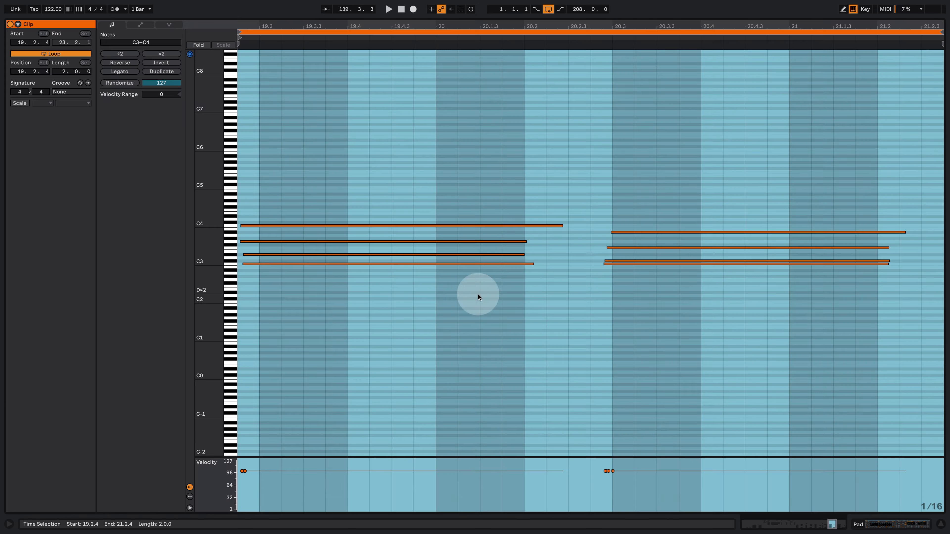
Examine the first chord of the Pad clip up close and select its notes C3, D#3, G3 and C4.
click(414, 308)
drag(217, 290, 262, 297)
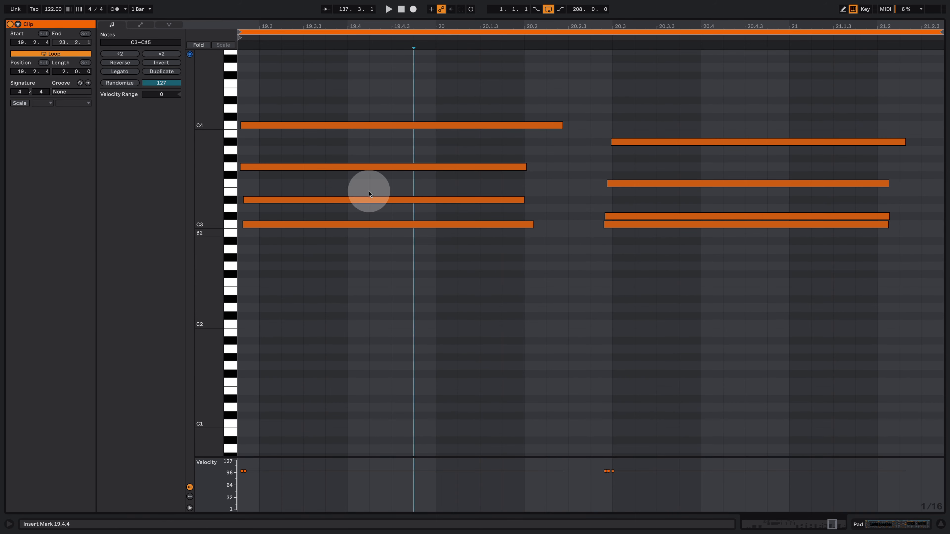
drag(420, 295, 468, 58)
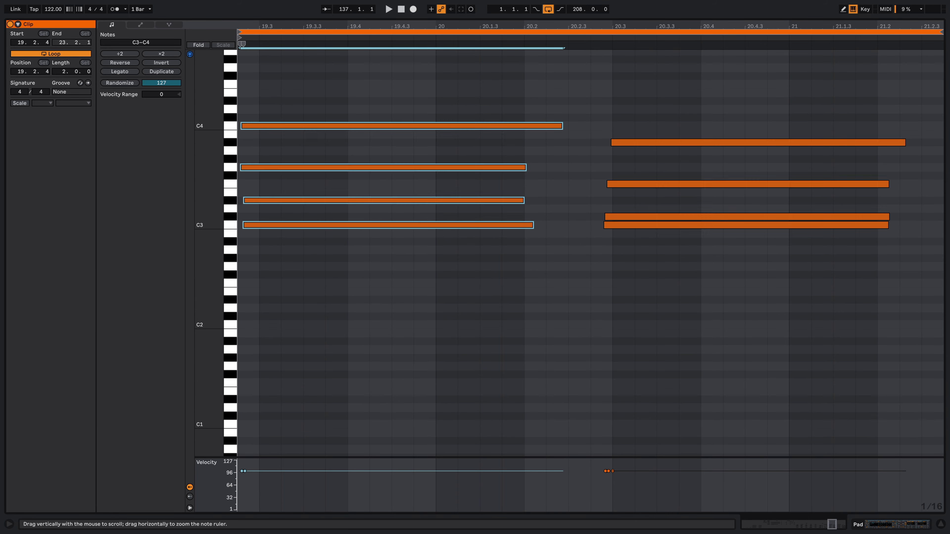
drag(211, 96, 231, 98)
drag(325, 363, 363, 80)
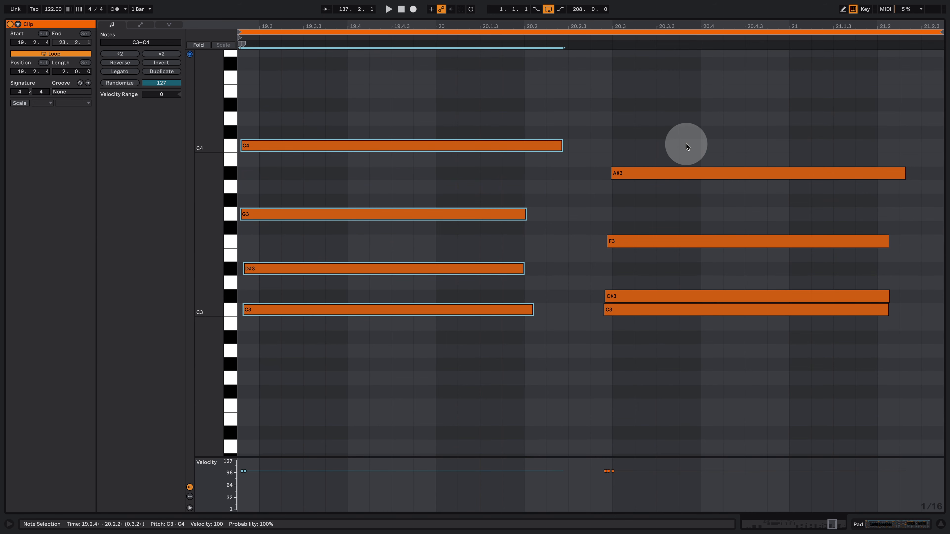
Transpose the second chord's top note down one octave to A#2 and check the chord's C#3 and F3 notes.
drag(688, 144, 695, 201)
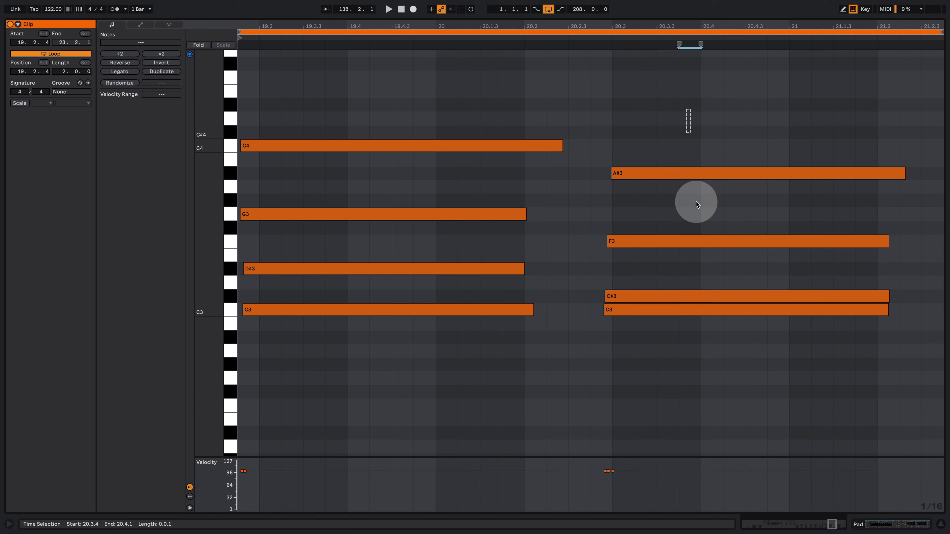
key(shift+Down)
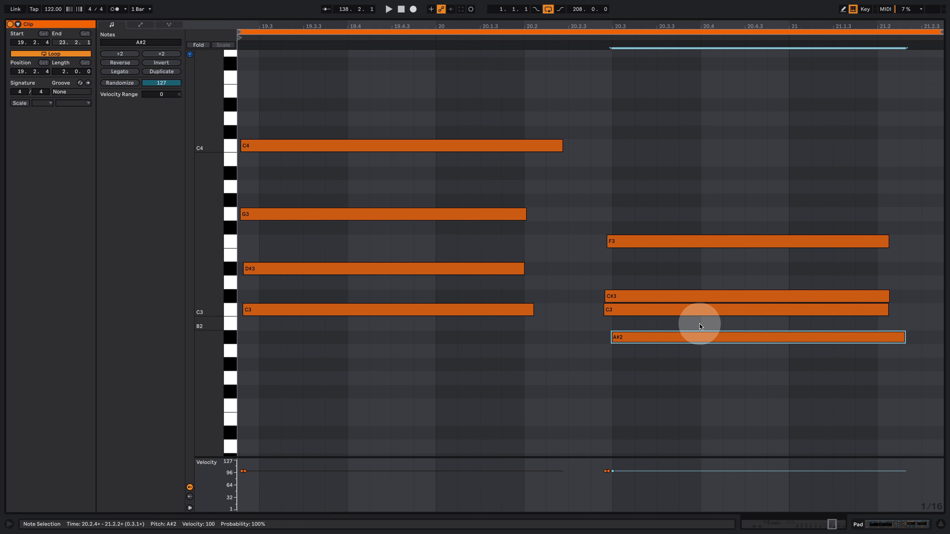
click(693, 295)
click(700, 242)
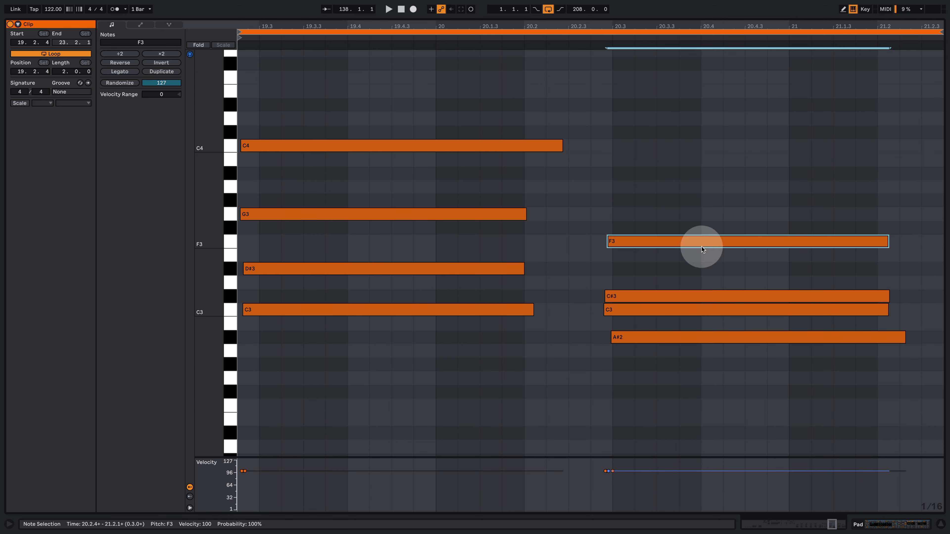
click(698, 412)
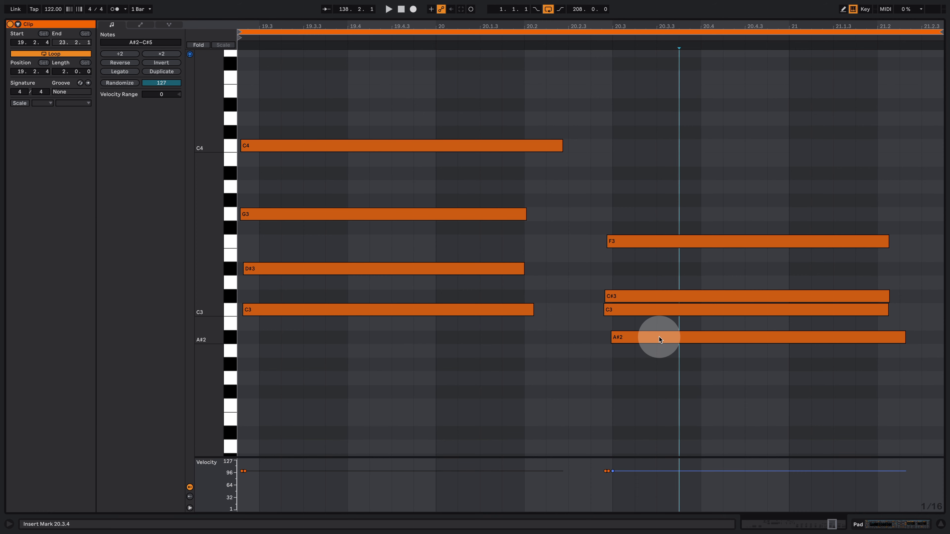
Check the second chord's notes one by one, select the whole chord from A#2 to F3, and play the clip.
click(659, 337)
click(668, 295)
click(680, 242)
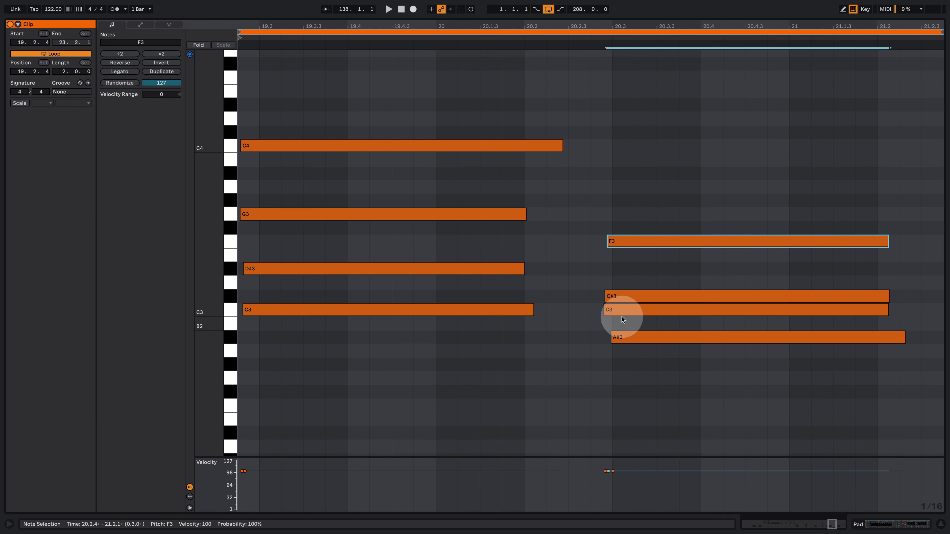
click(651, 311)
drag(673, 417, 721, 376)
key(space)
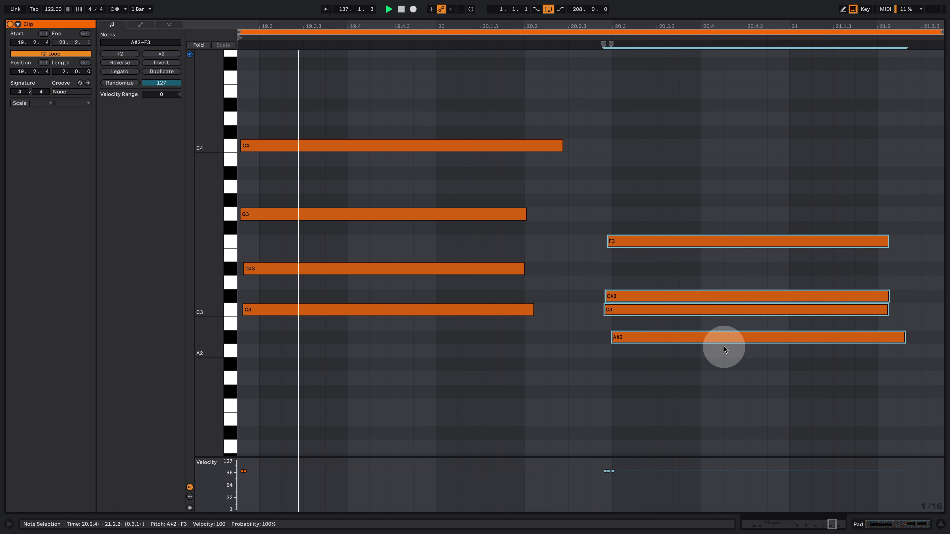
Return to the Pad track's devices, unsolo the track, and audition the arrangement from bar 109 with its filter automation in close view.
click(897, 528)
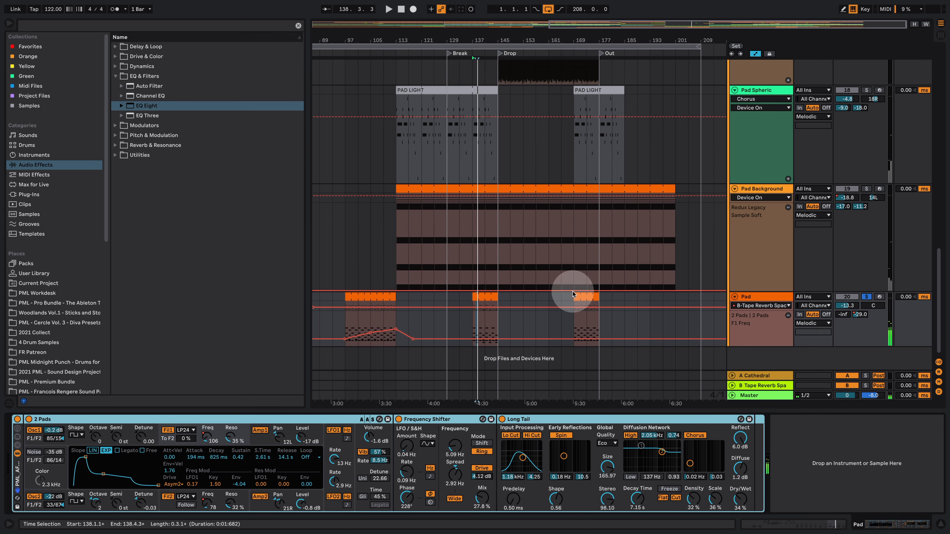
click(844, 305)
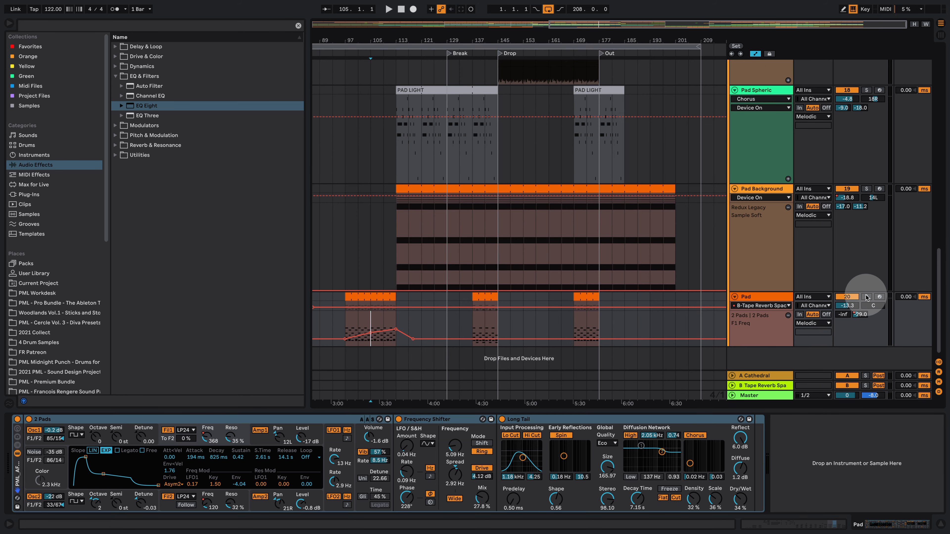
key(space)
click(385, 320)
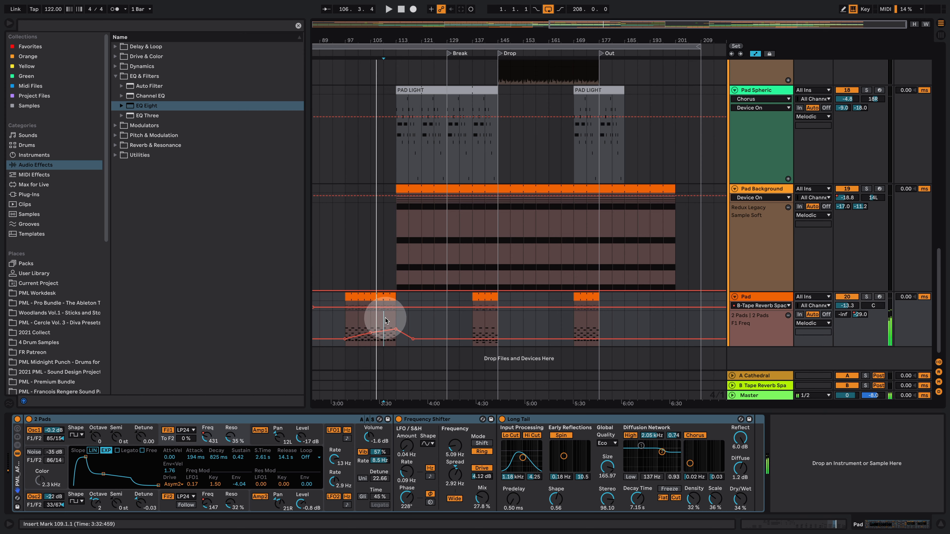
drag(384, 41, 432, 146)
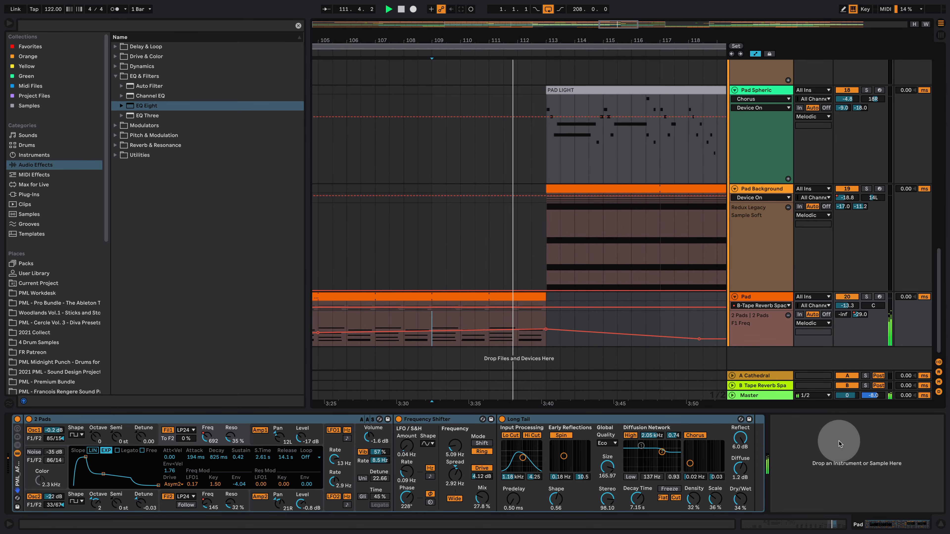
Hide the device view, fit all tracks to the arrangement's height, turn off the automation display, and stop playback.
click(939, 524)
scroll(546, 215, up, 4)
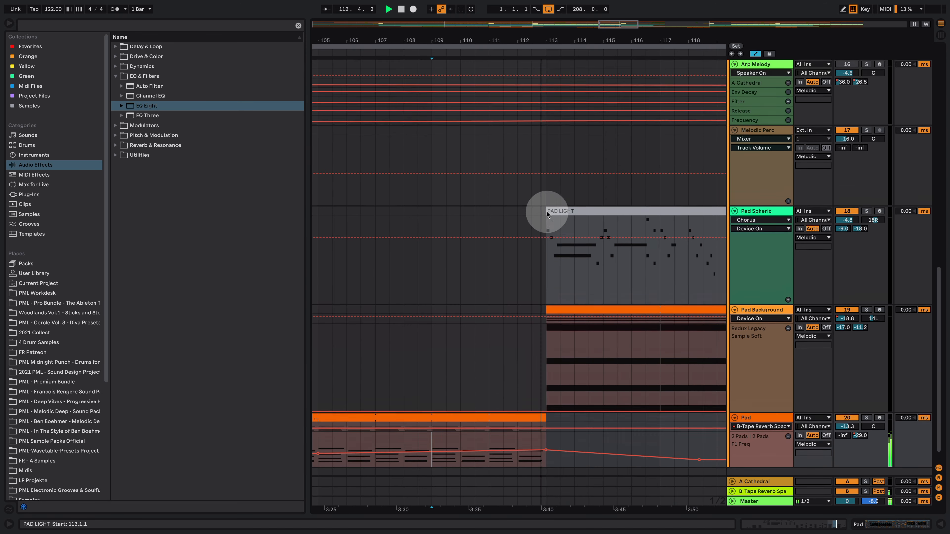
mouse_move(545, 40)
mouse_down()
mouse_move(480, 7)
mouse_move(497, 7)
mouse_move(527, 39)
mouse_up()
scroll(583, 197, up, 5)
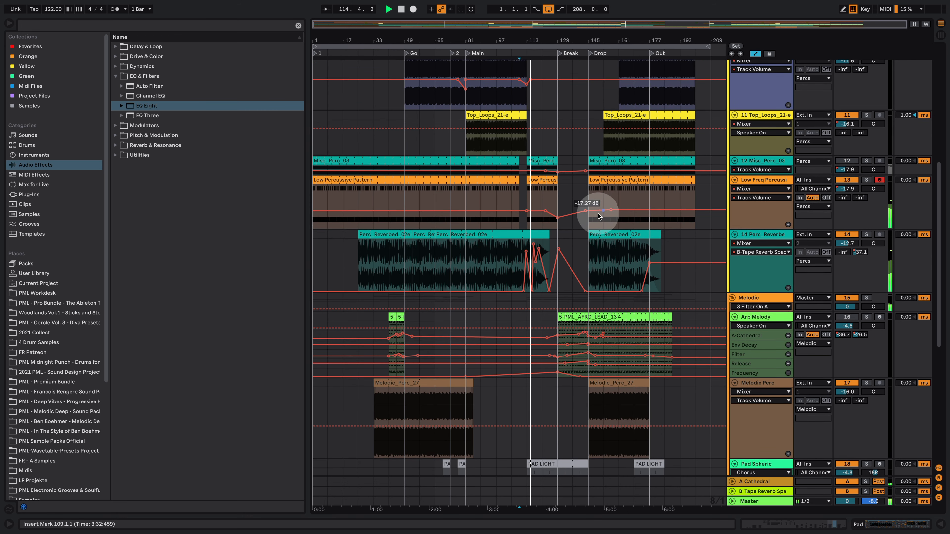
click(914, 24)
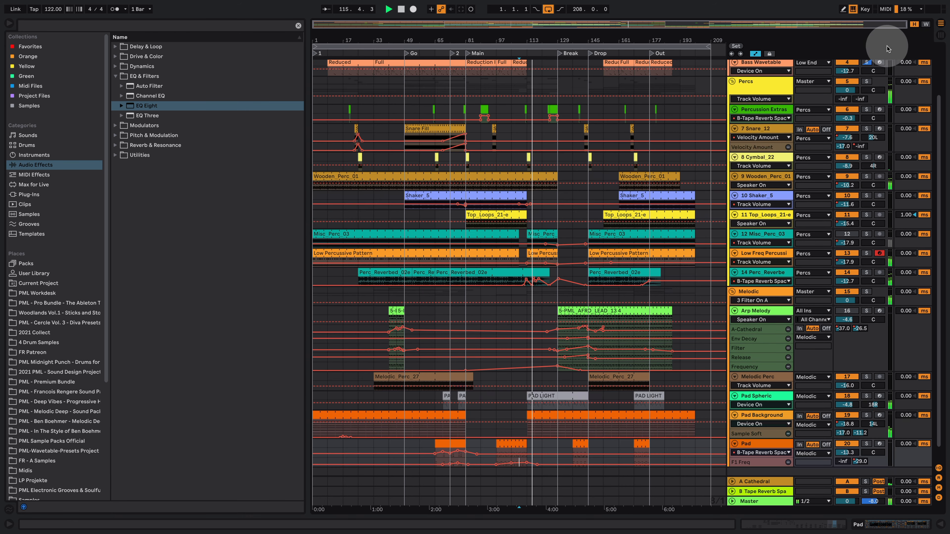
key(a)
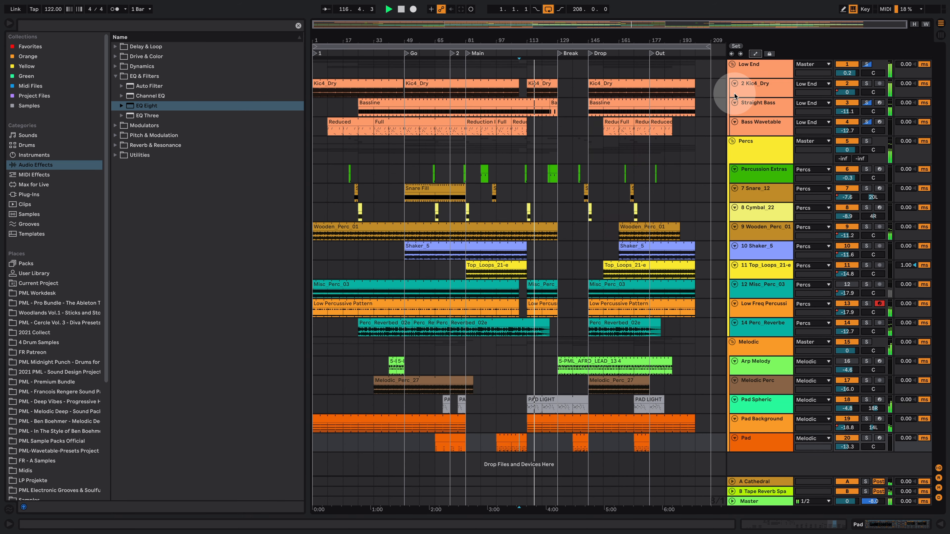
click(847, 285)
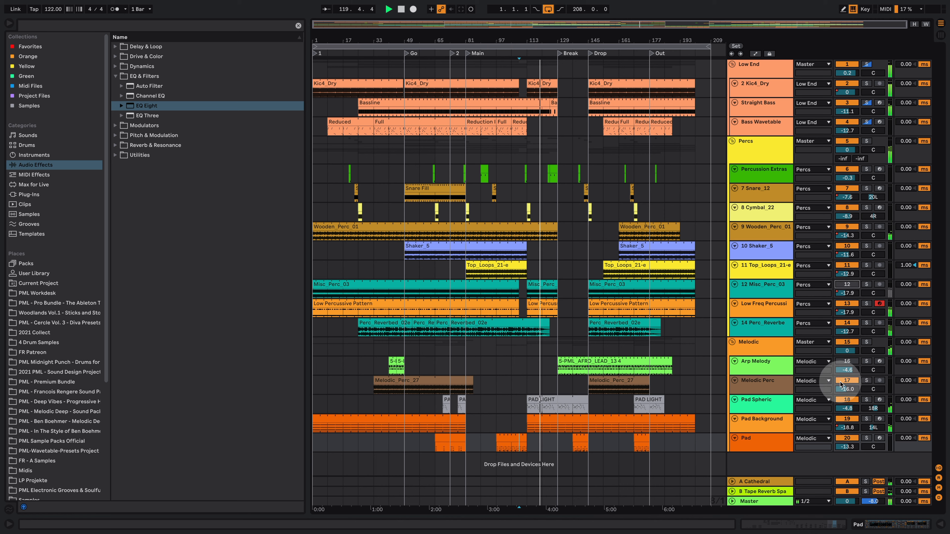
key(space)
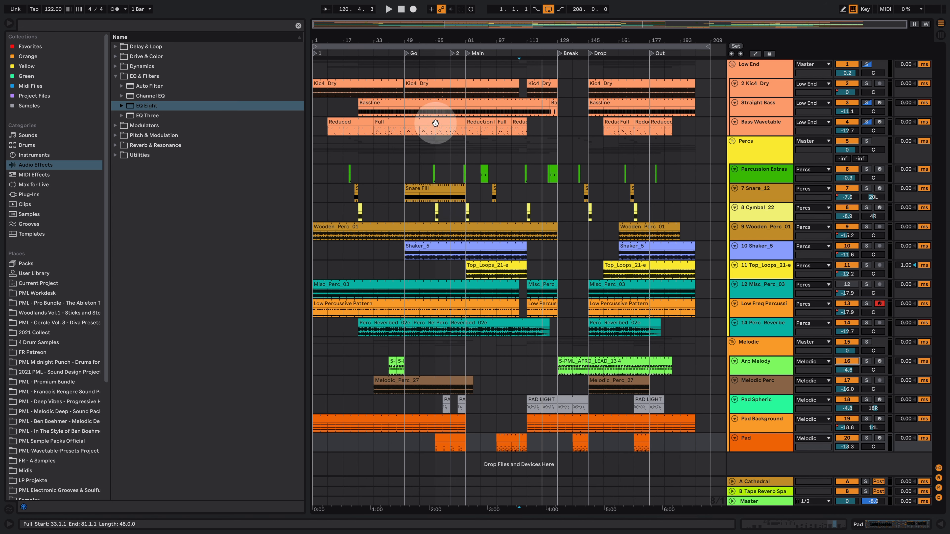
Play the full arrangement from the Main marker at bar 81.
click(467, 54)
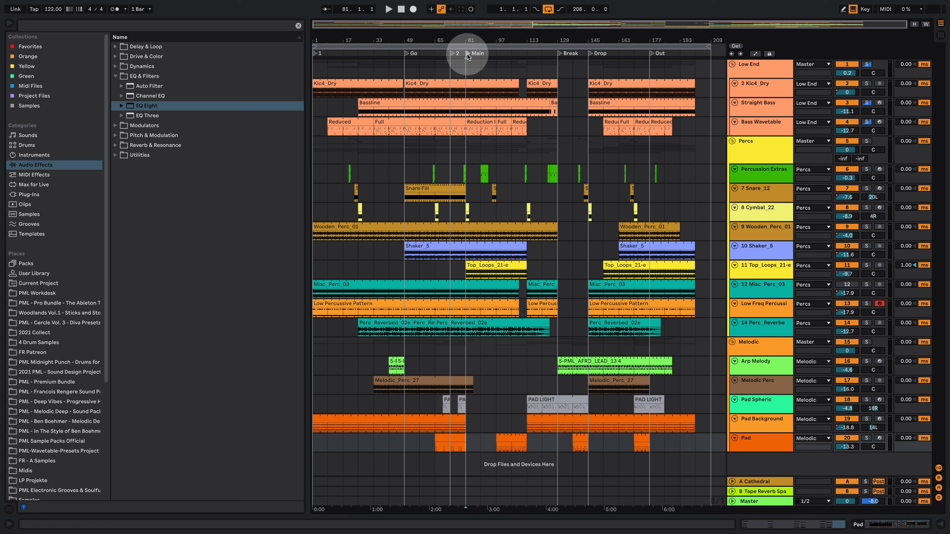
key(space)
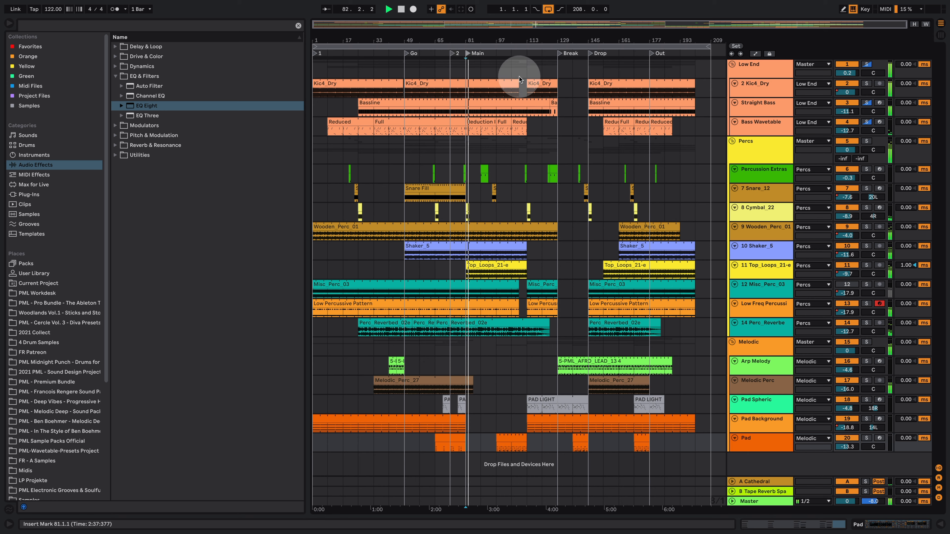
drag(517, 80, 518, 80)
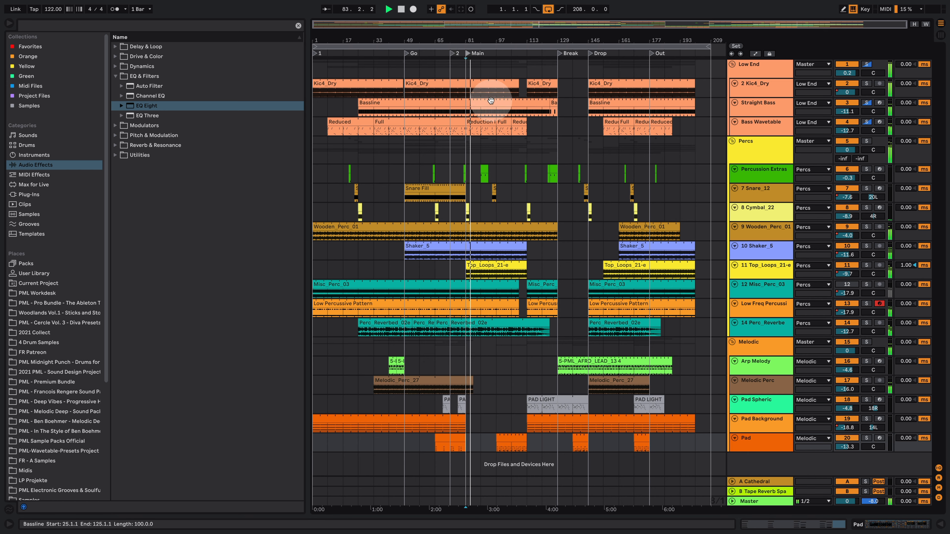
Select the Bass Wavetable track's Reduction clip at bar 81 and view the track's Analog, Echo and EQ Eight devices during playback.
double_click(482, 124)
click(860, 528)
click(575, 211)
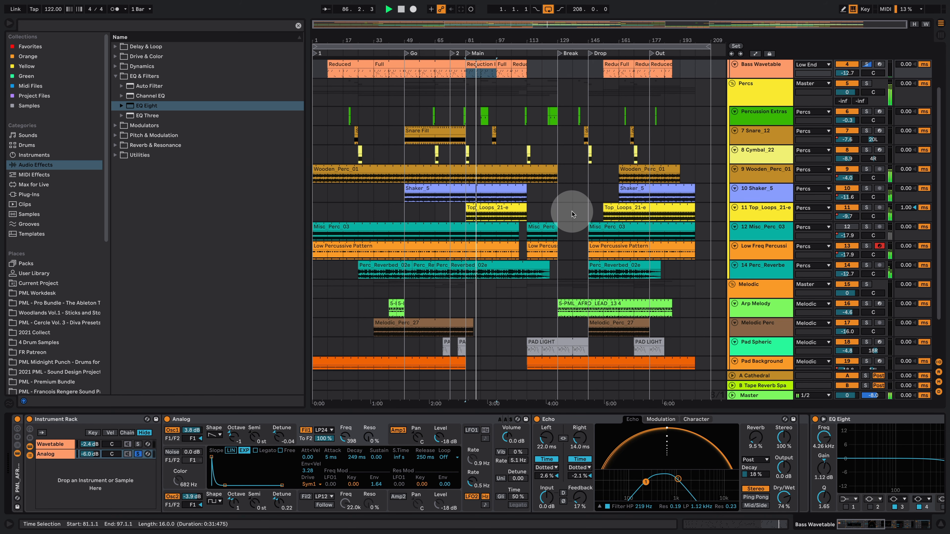
scroll(601, 116, up, 1)
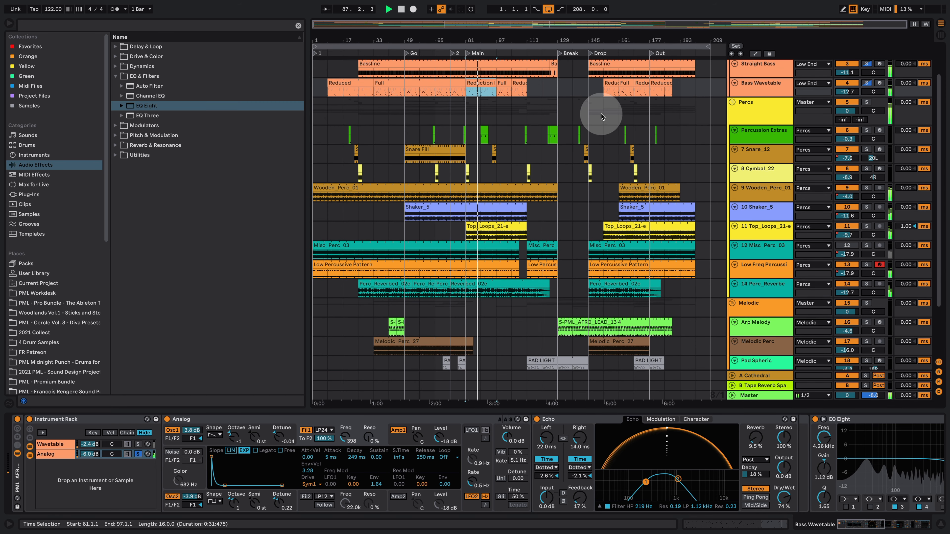
scroll(601, 116, up, 2)
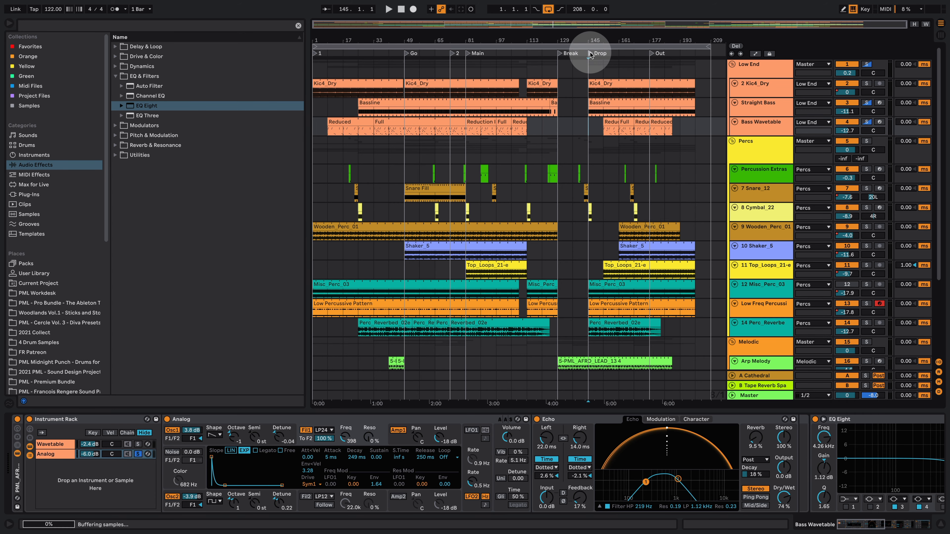
Hide the device view and audition the arrangement from the Drop marker at bar 145 and from bar 161.
click(939, 528)
key(space)
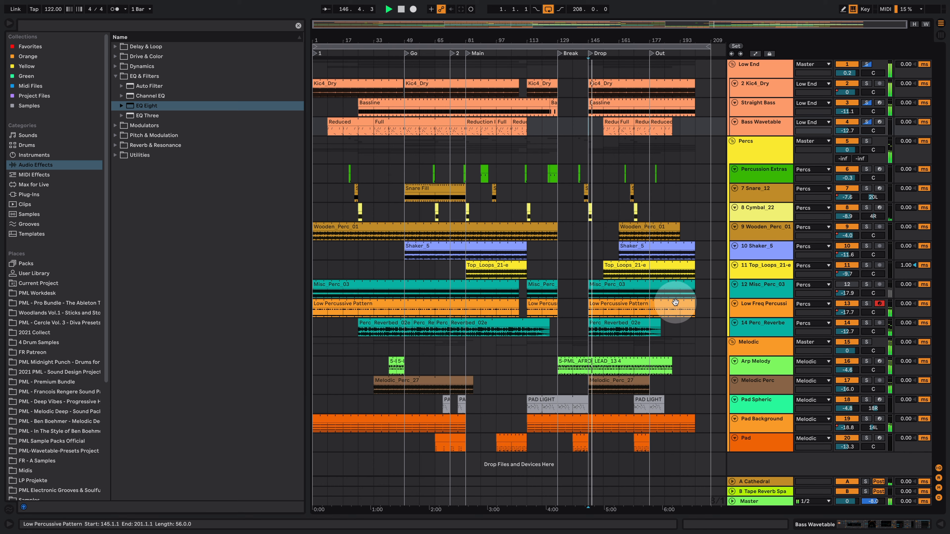
click(618, 344)
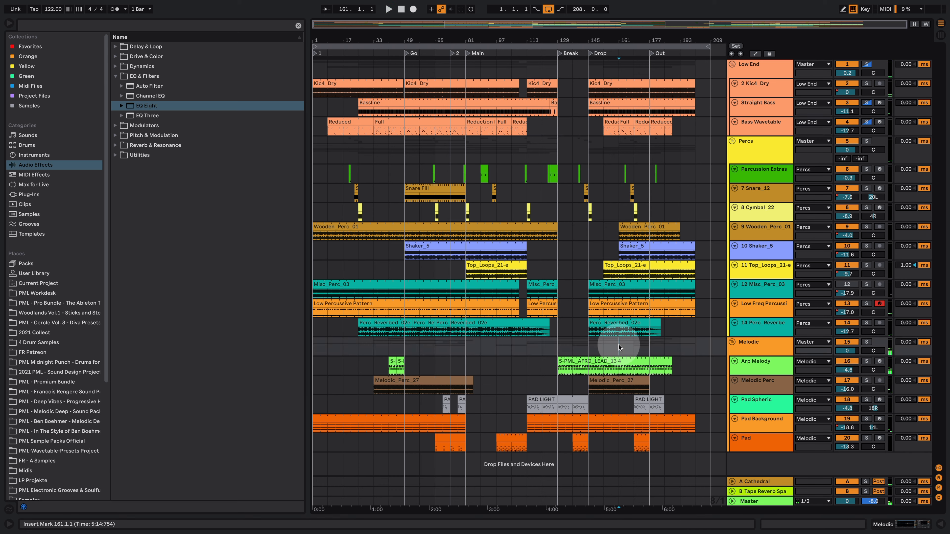
click(625, 171)
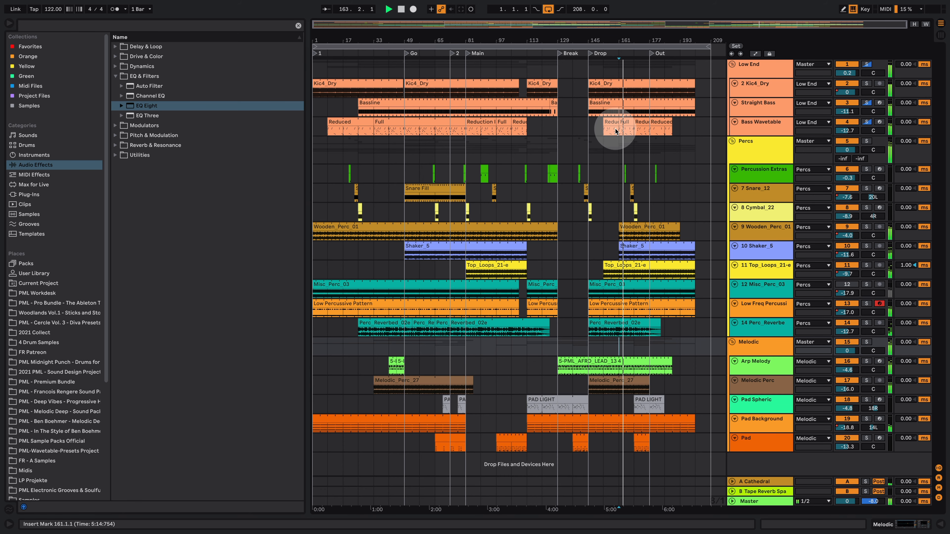
Audition the arrangement from bar 169 and from the Out marker at bar 177.
scroll(640, 141, up, 5)
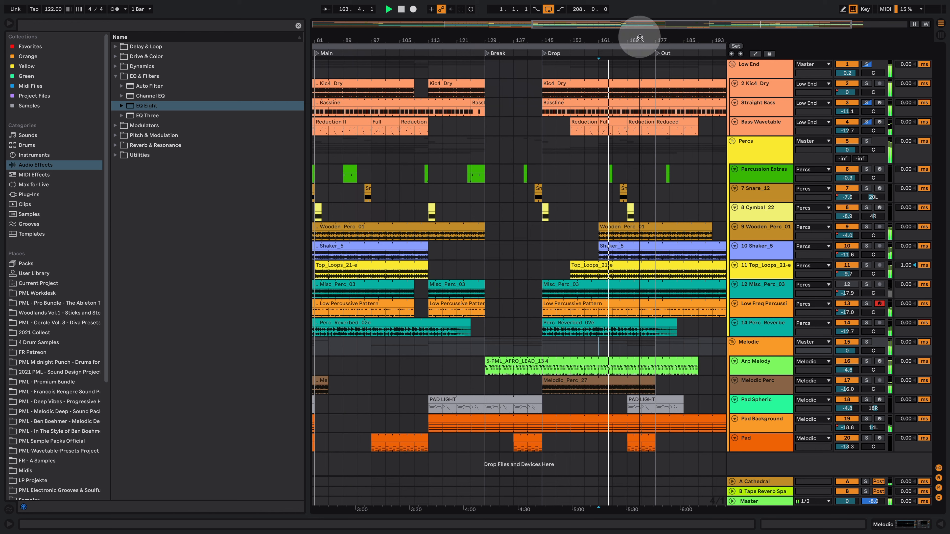
click(627, 147)
key(space)
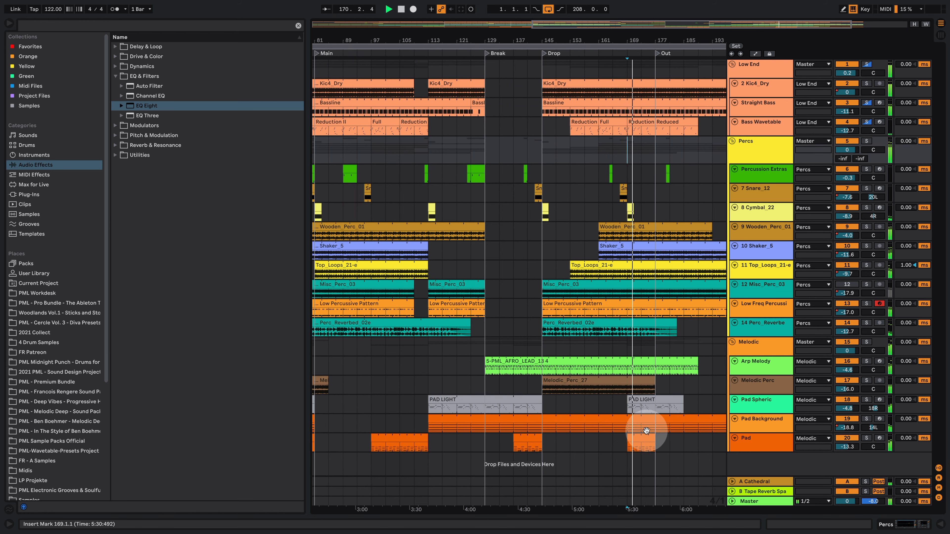
mouse_move(625, 36)
mouse_down()
mouse_move(589, 33)
mouse_move(608, 42)
mouse_move(625, 34)
mouse_up()
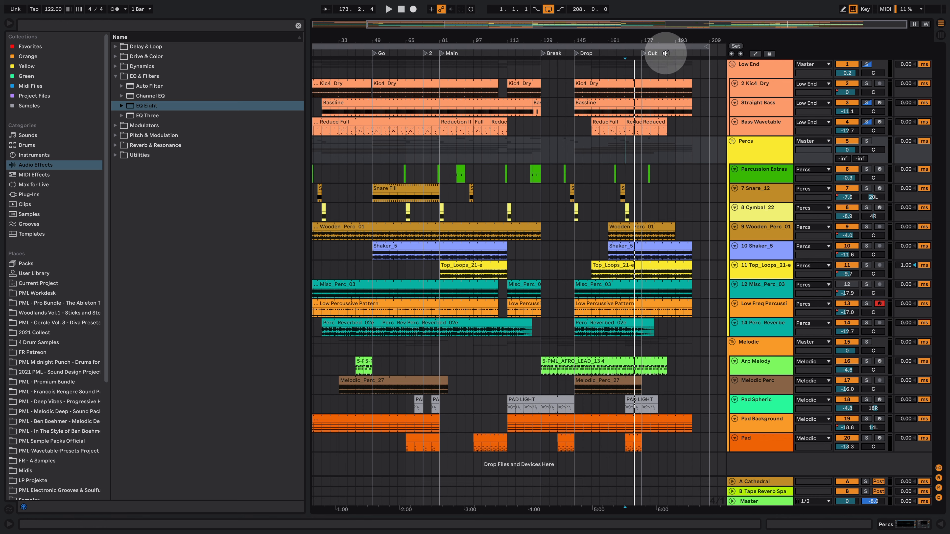
click(644, 53)
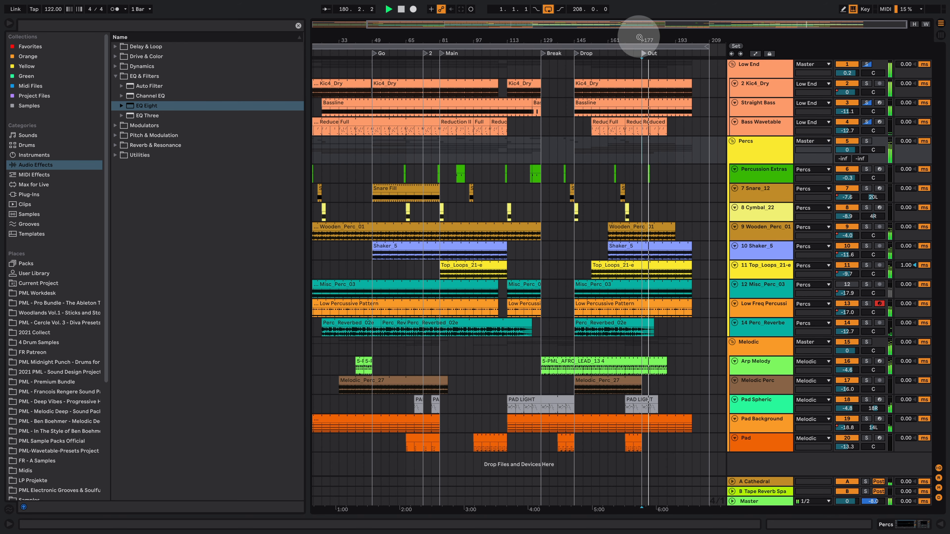
drag(639, 36, 639, 30)
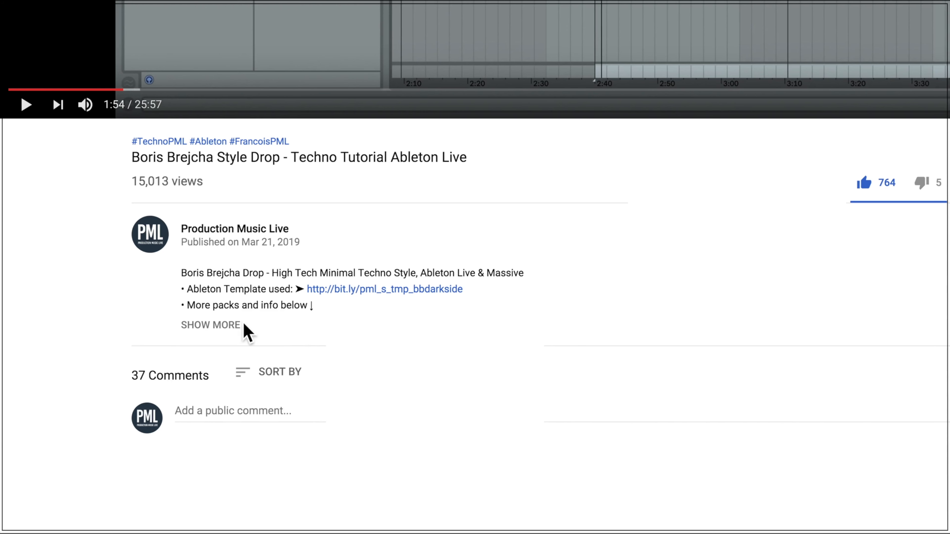
Expand the description of the Boris Brejcha Style Drop video on YouTube and look through its sound pack and course links.
click(211, 324)
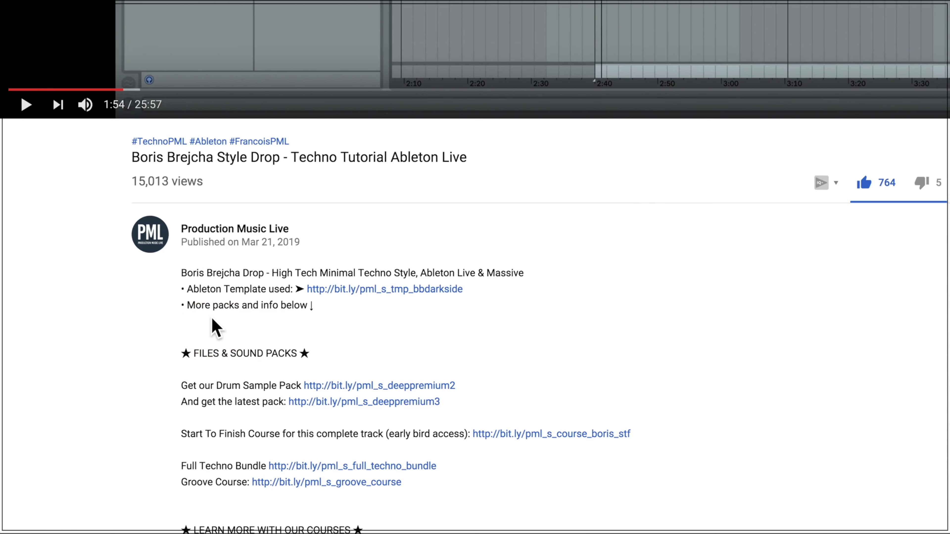
scroll(218, 319, down, 5)
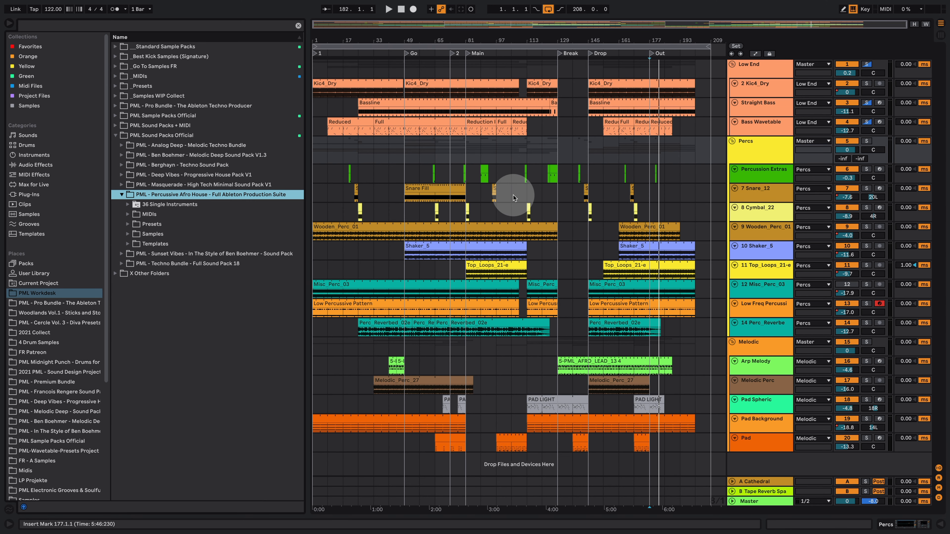
Audition the arrangement from bar 41 and narrow the browser to widen the timeline.
click(389, 145)
key(space)
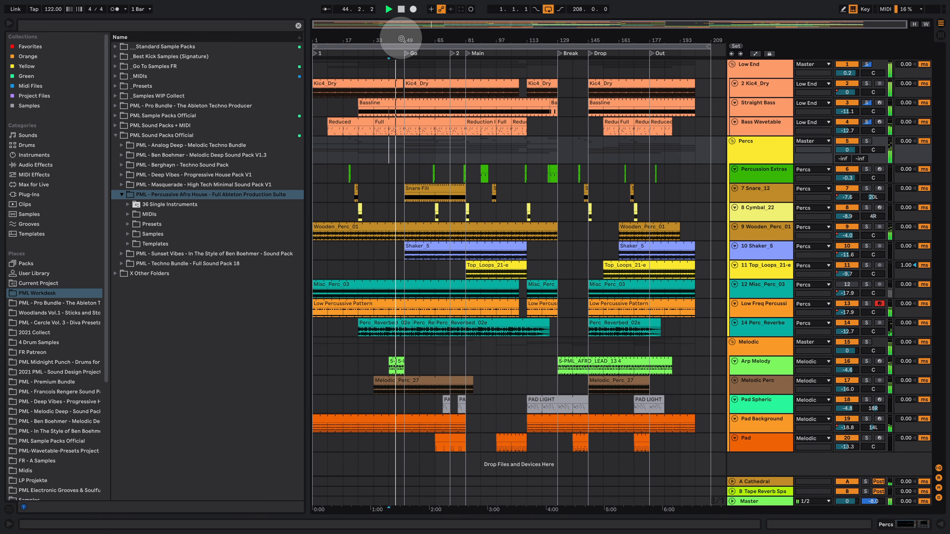
drag(402, 38, 402, 42)
drag(304, 114, 266, 113)
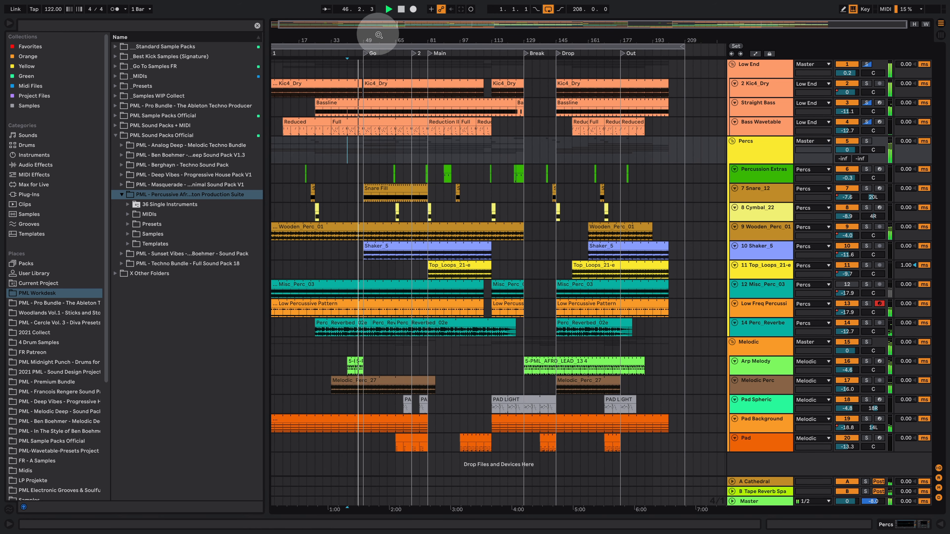
drag(380, 38, 386, 43)
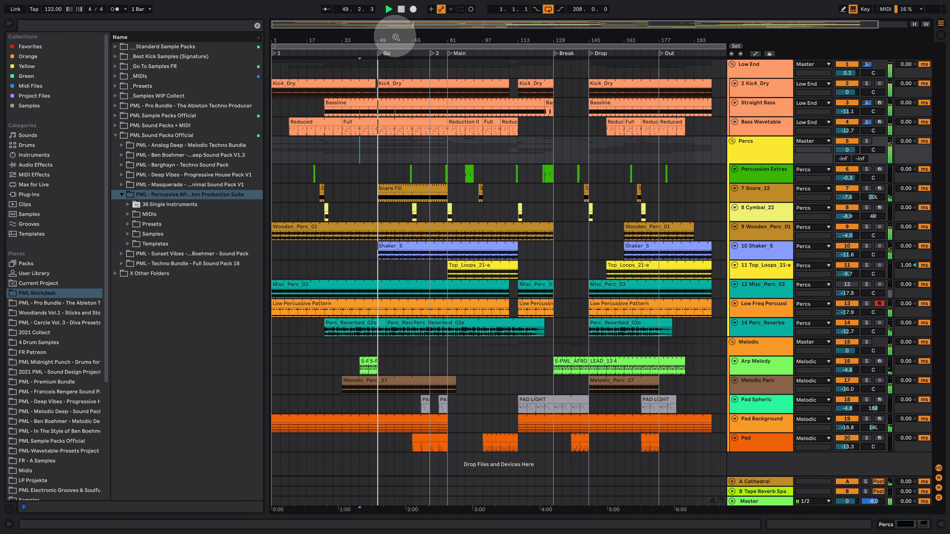
click(396, 38)
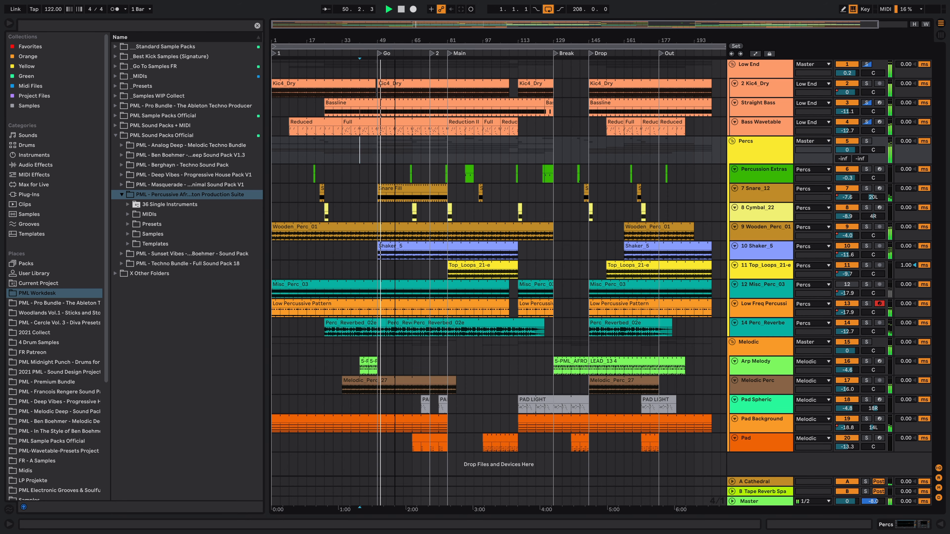
drag(394, 37, 394, 35)
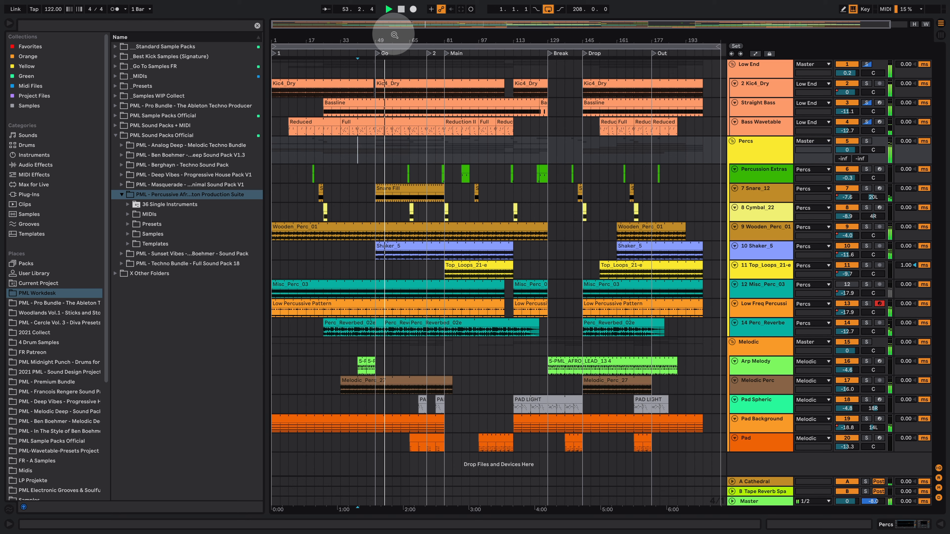
Show the automation lanes for all tracks and look over the curves from the Low End group down to the Pad track.
click(755, 53)
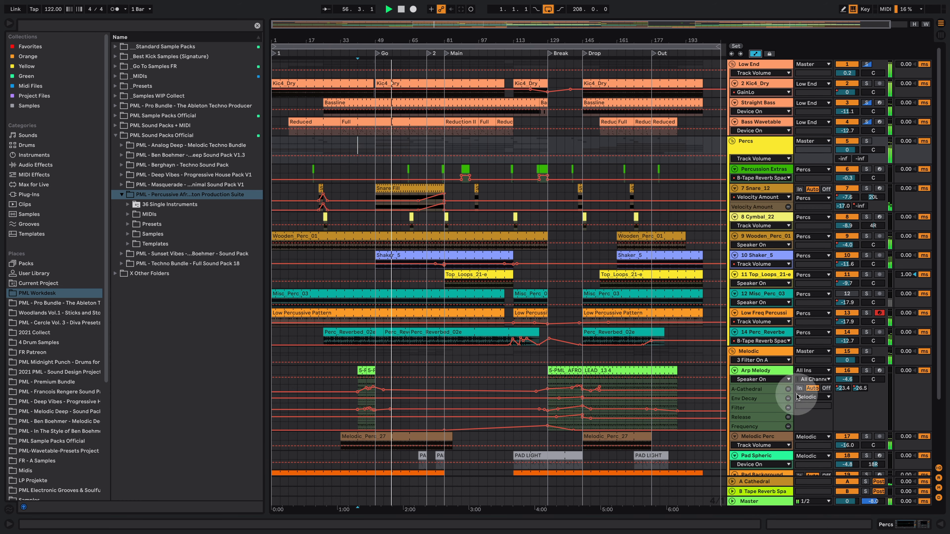
scroll(597, 360, down, 3)
scroll(597, 360, down, 1)
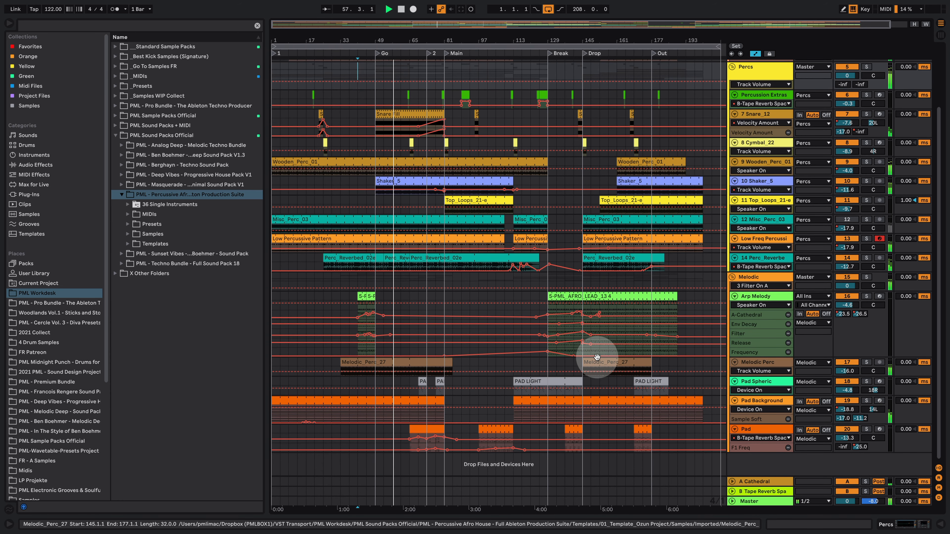
scroll(596, 357, up, 4)
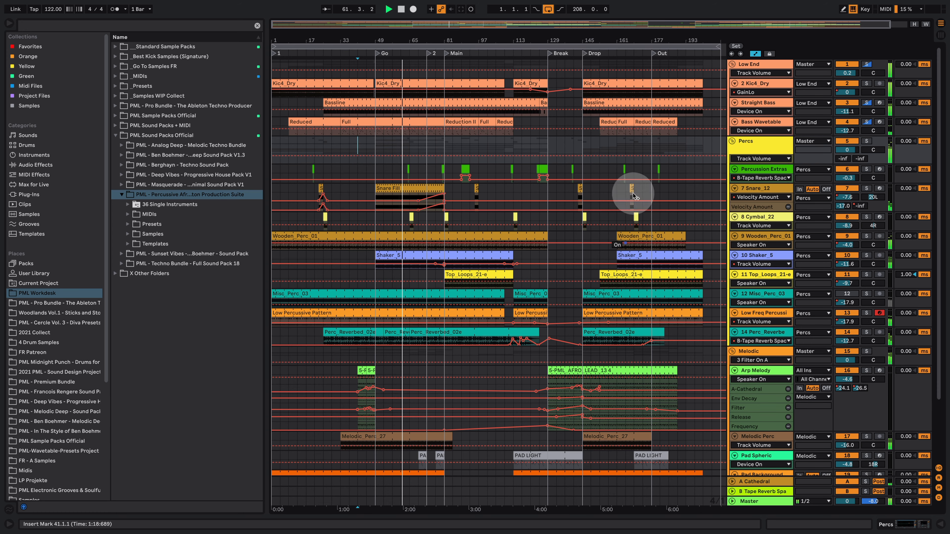
Enlarge the Bass Wavetable track and display its Wavetable Filter 1 Frequency automation.
click(752, 131)
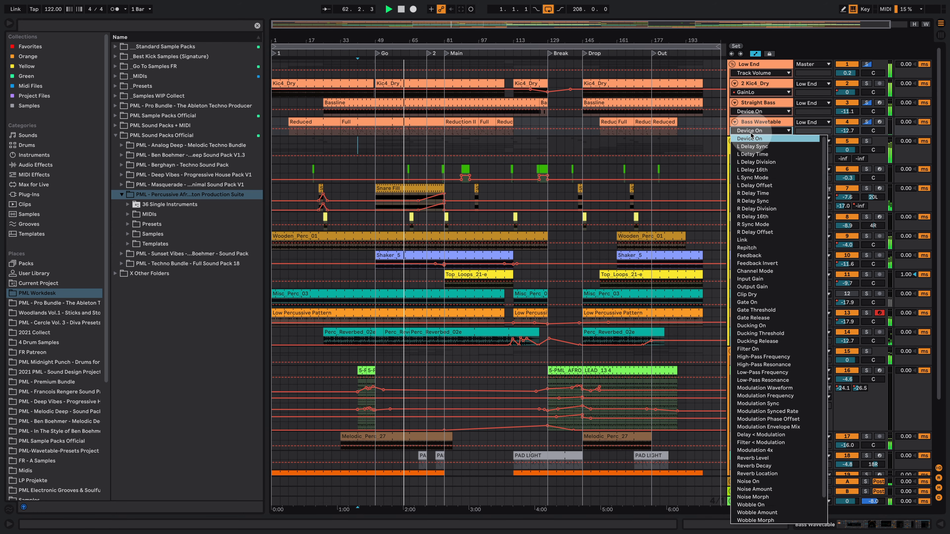
click(755, 117)
drag(763, 136, 765, 170)
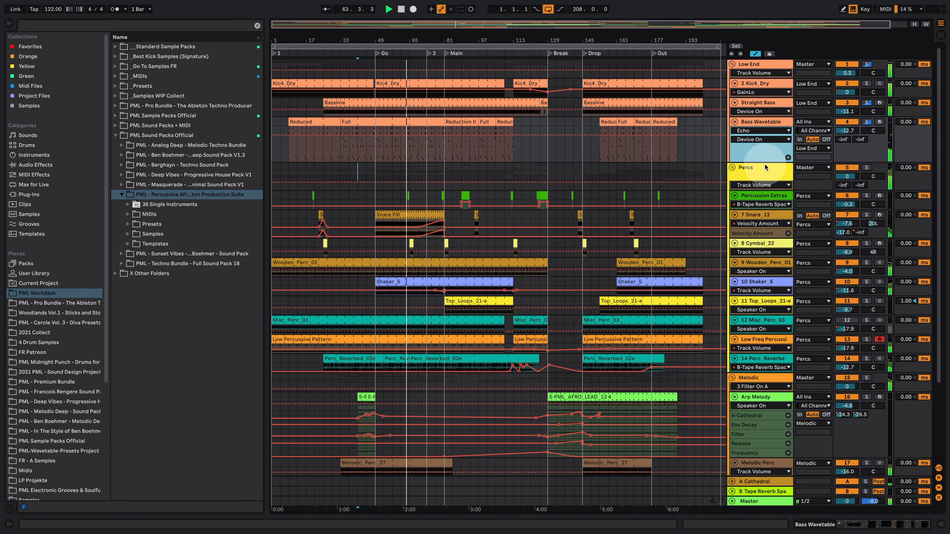
click(759, 130)
click(769, 167)
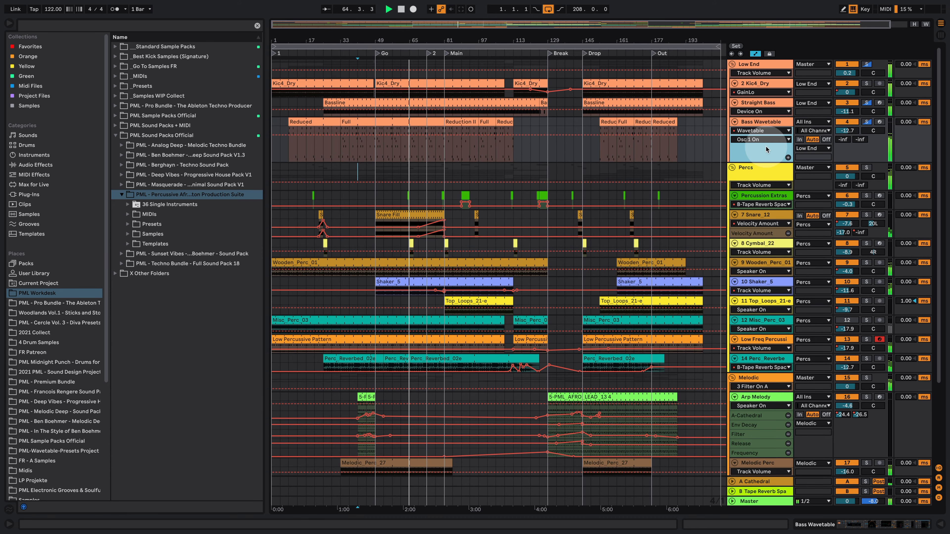
click(755, 139)
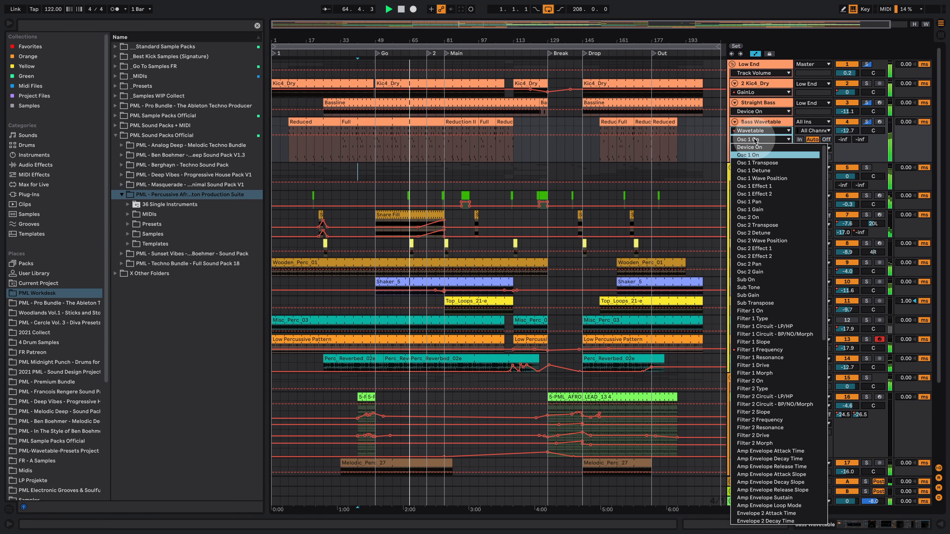
click(771, 349)
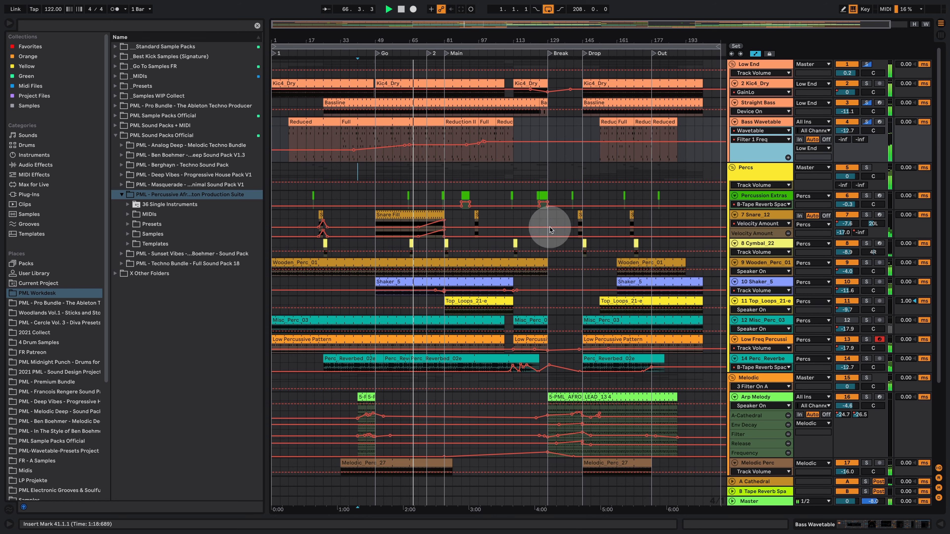
Select the Pad Spheric track and review the automation curves in the Melodic group.
scroll(539, 270, down, 5)
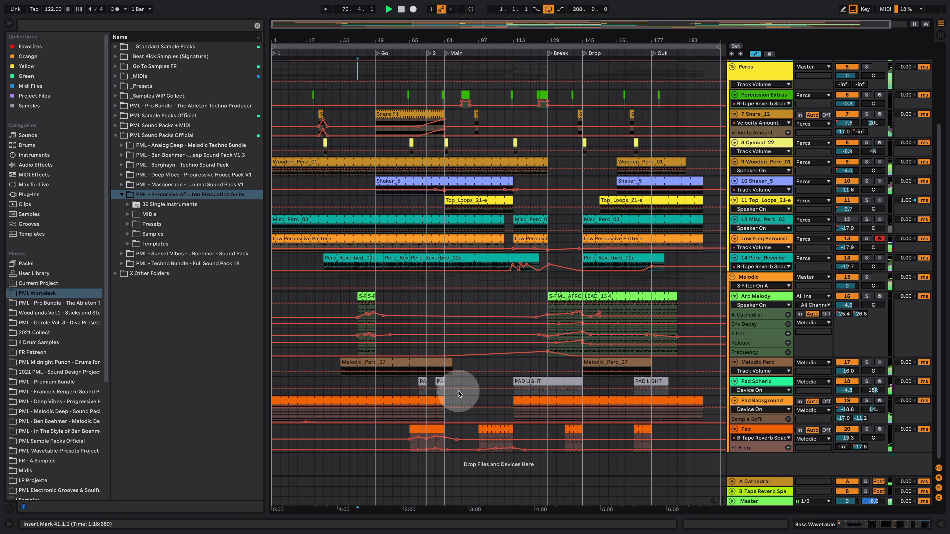
click(757, 382)
click(692, 345)
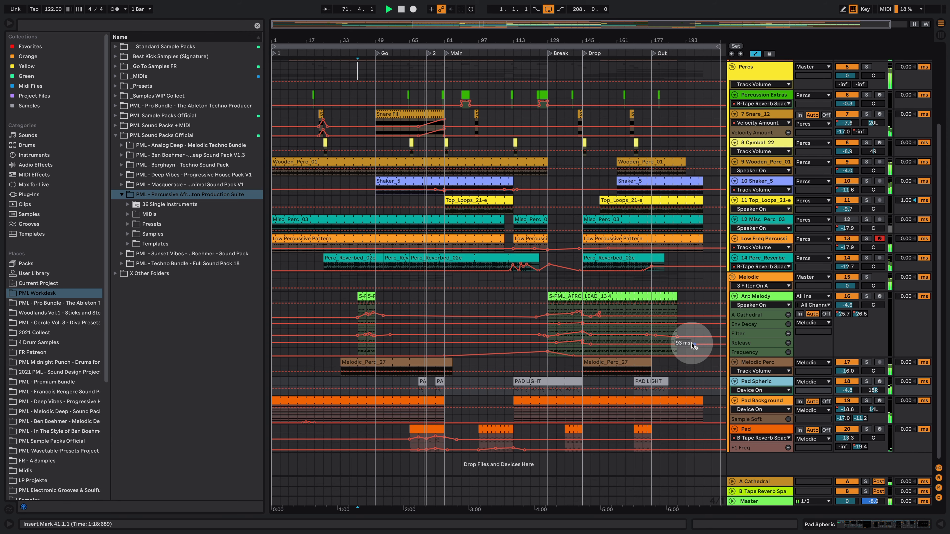
scroll(627, 348, up, 5)
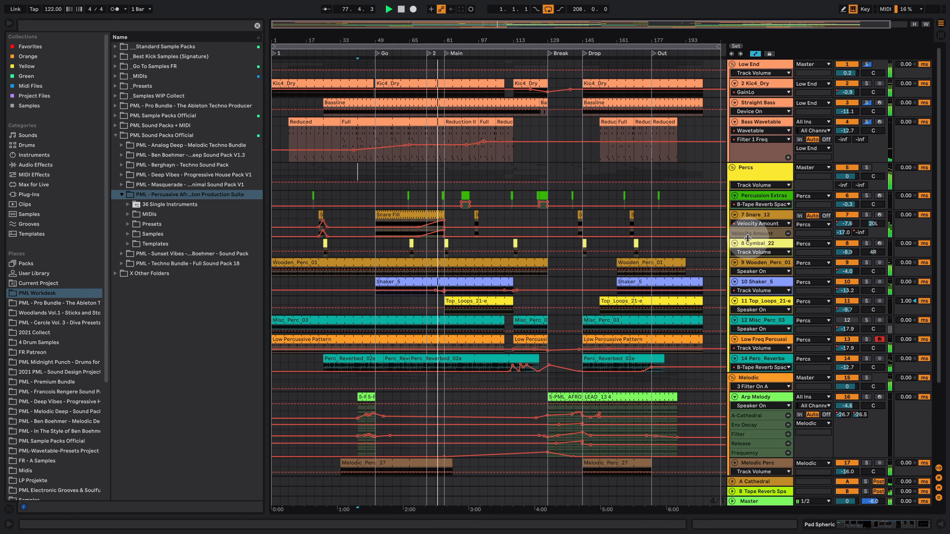
Enlarge the Snare_12 automation lanes and view its Mixer Track Volume and Expression Velocity Amount automation.
drag(747, 238, 752, 274)
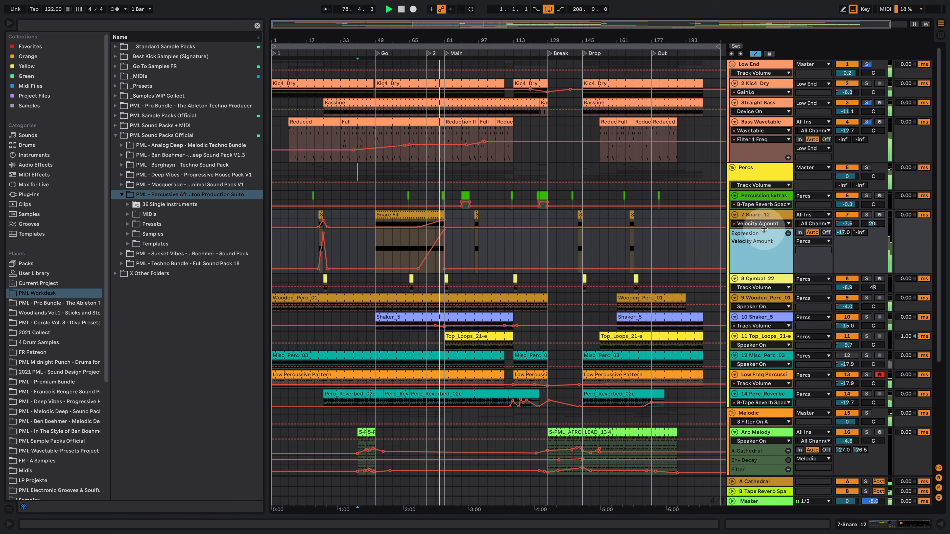
drag(765, 229, 765, 255)
click(758, 224)
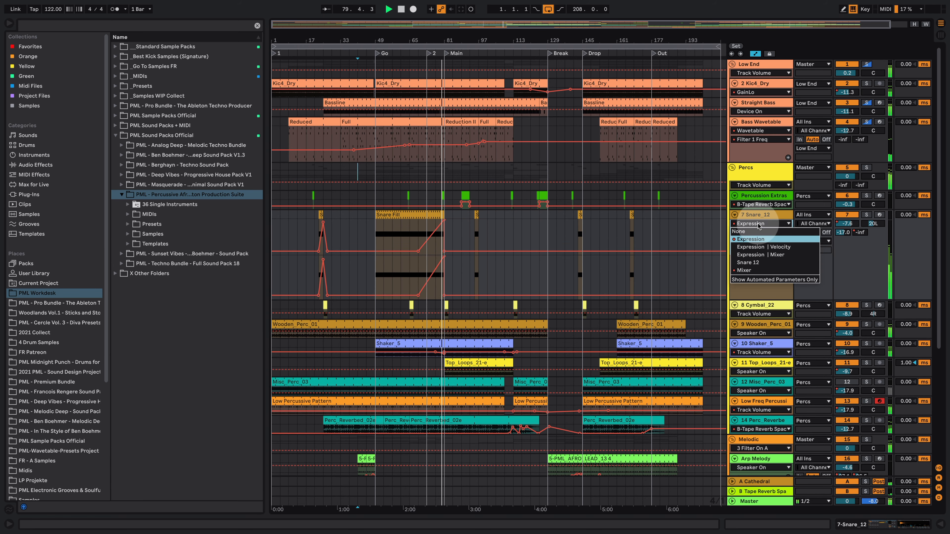
click(750, 272)
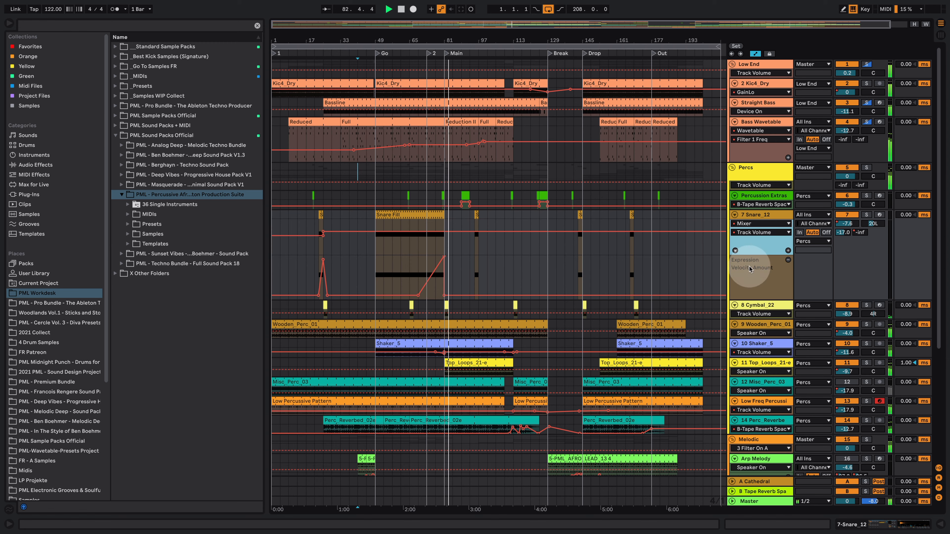
click(770, 225)
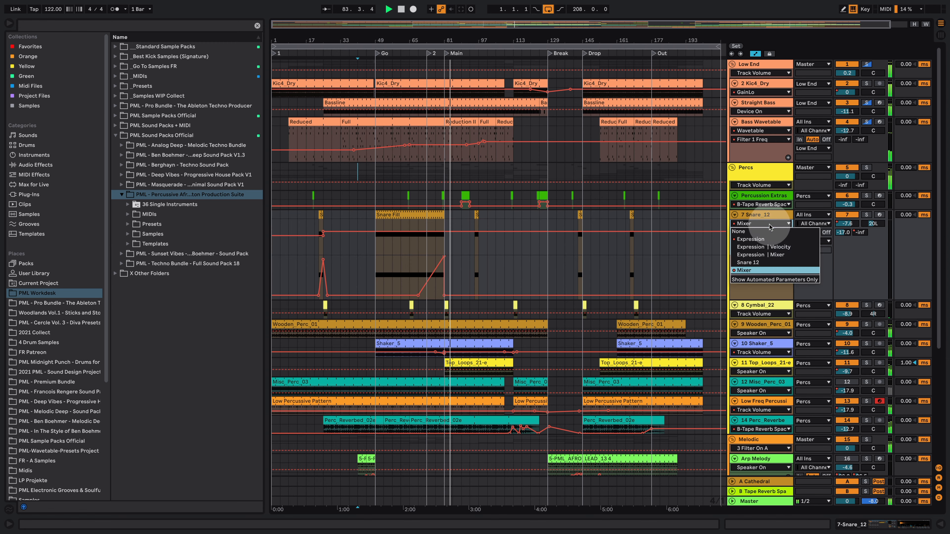
click(768, 238)
Activate the Arp Melody track in the Melodic group.
scroll(702, 309, down, 3)
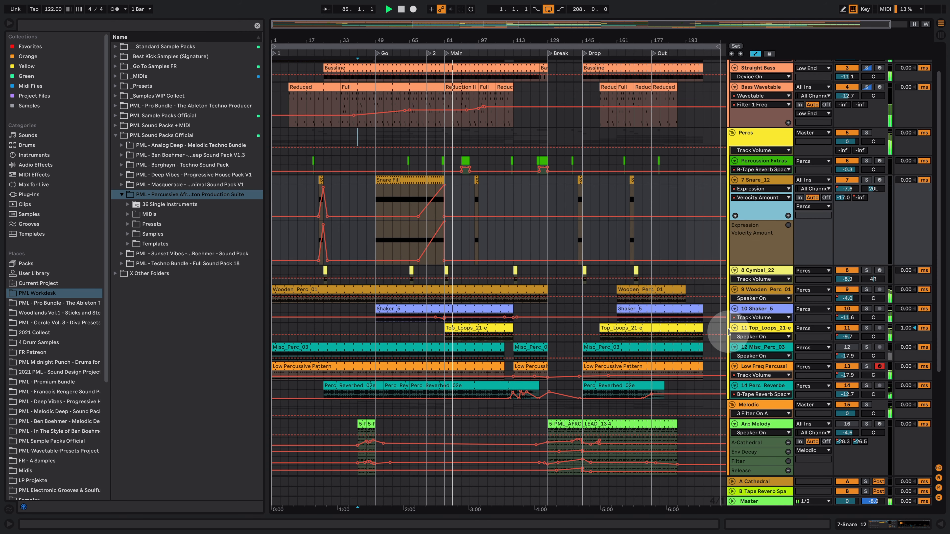
scroll(732, 335, down, 3)
click(850, 391)
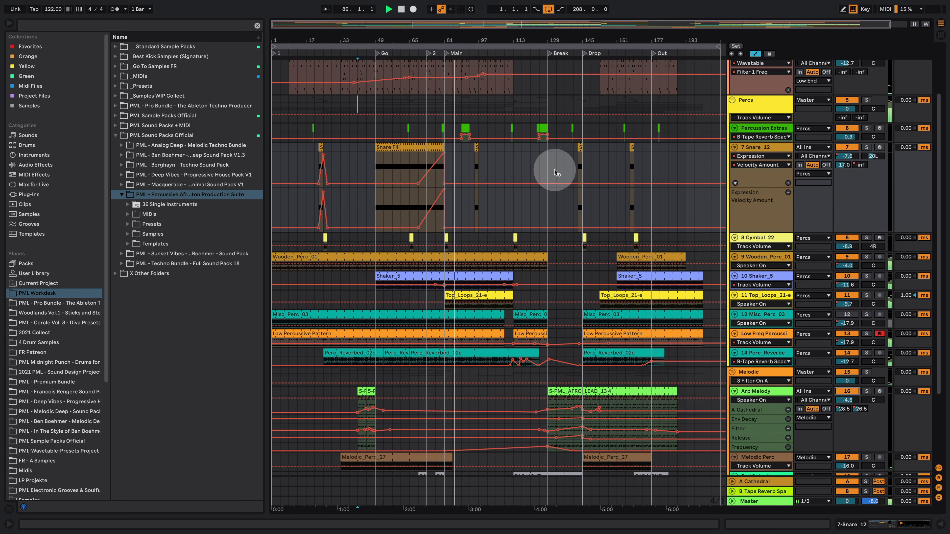
scroll(544, 225, up, 5)
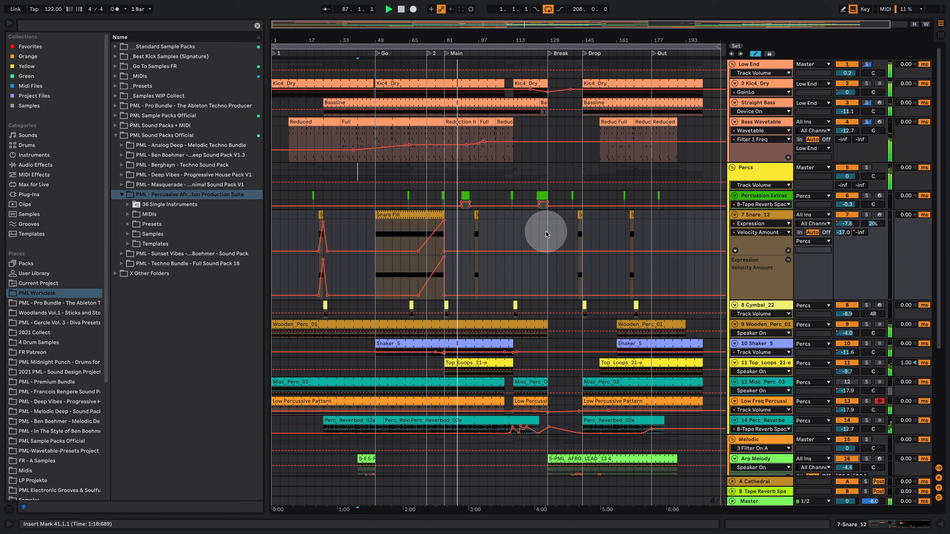
View the Percs group's EQ Eight and Glue Compressor devices and fold the Percs group.
double_click(742, 171)
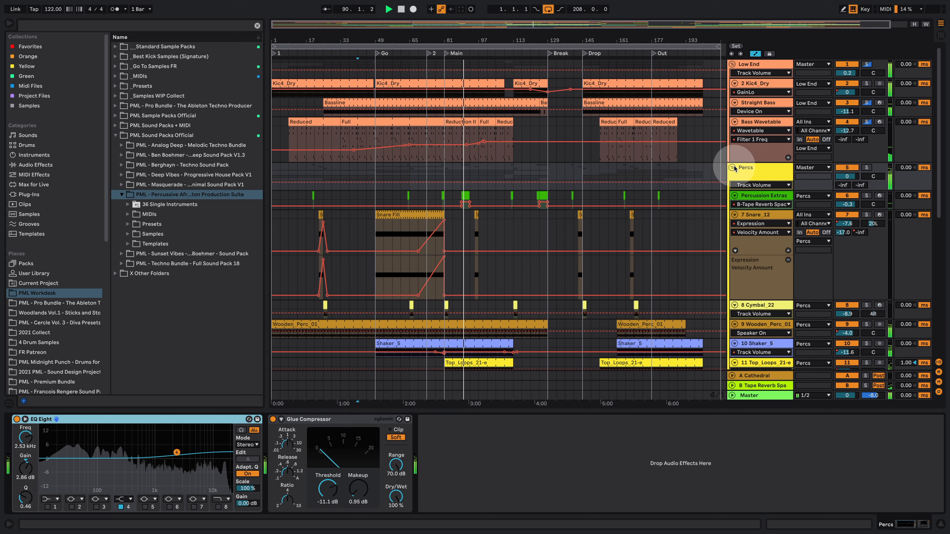
scroll(672, 254, down, 5)
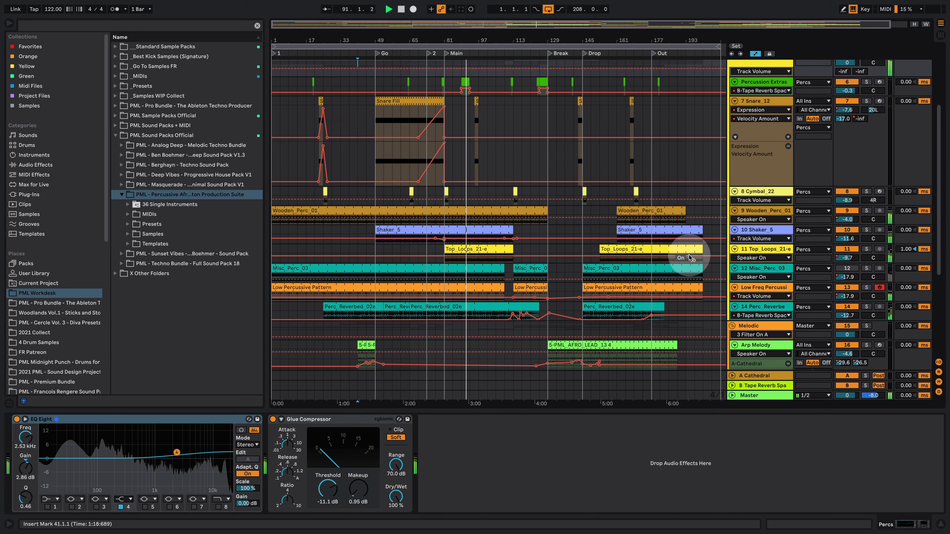
scroll(689, 257, down, 6)
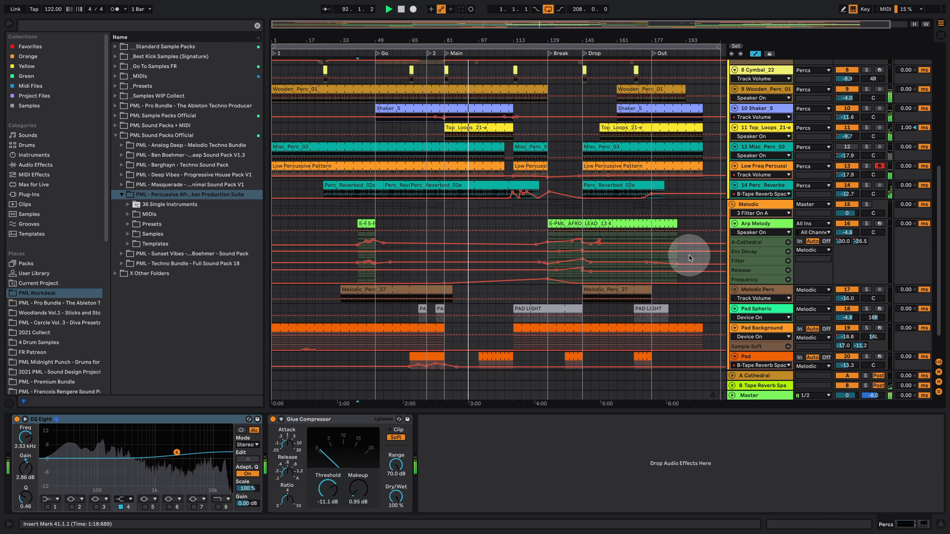
scroll(690, 257, down, 1)
scroll(688, 255, up, 8)
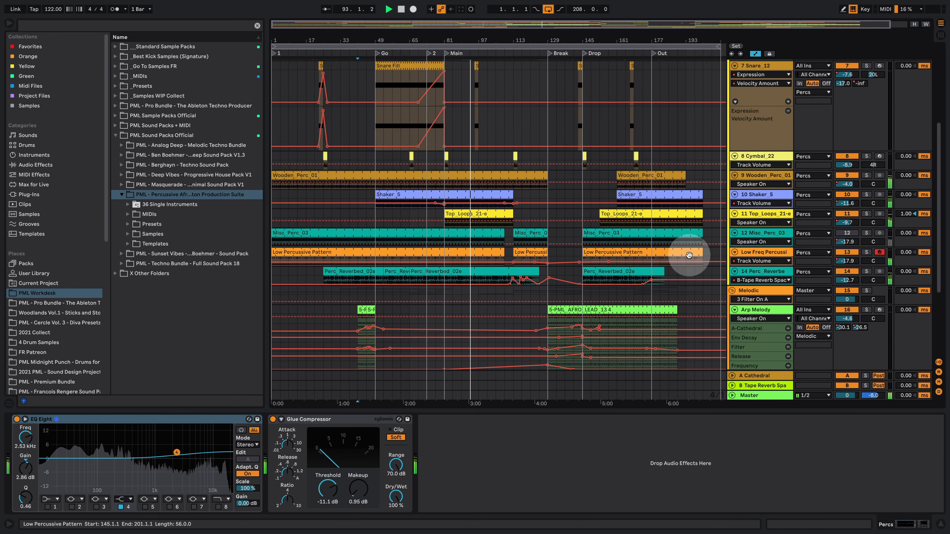
click(760, 92)
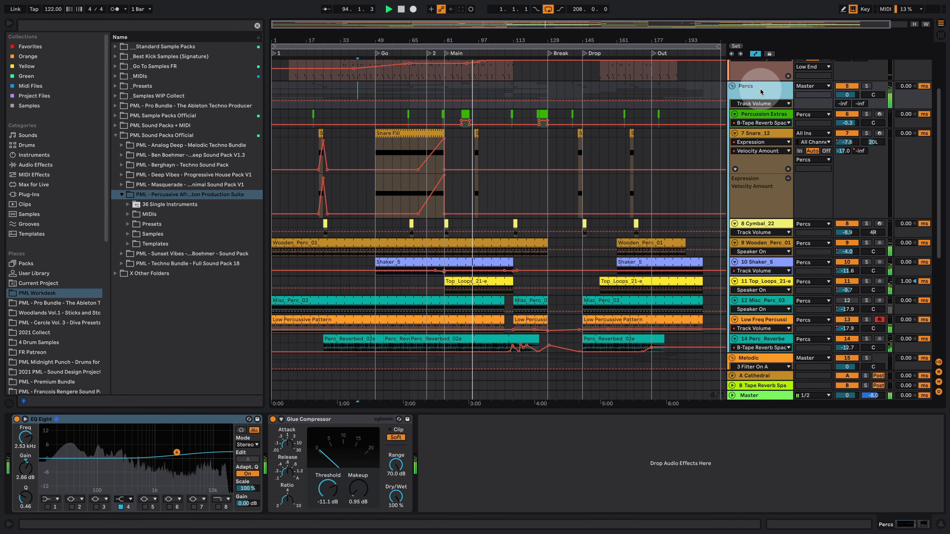
click(732, 86)
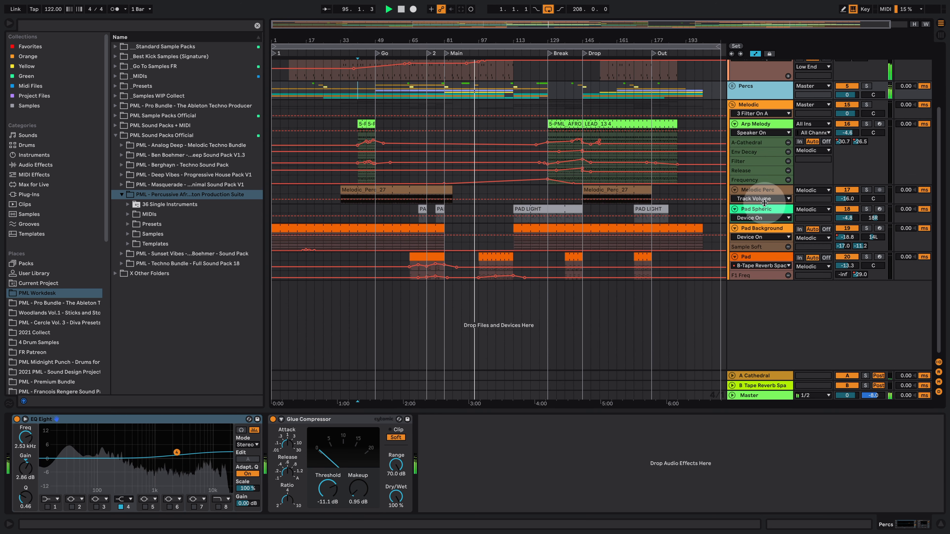
View the Melodic group's EQ Eight and Glue Compressor devices with the timeline zoomed in slightly.
click(763, 105)
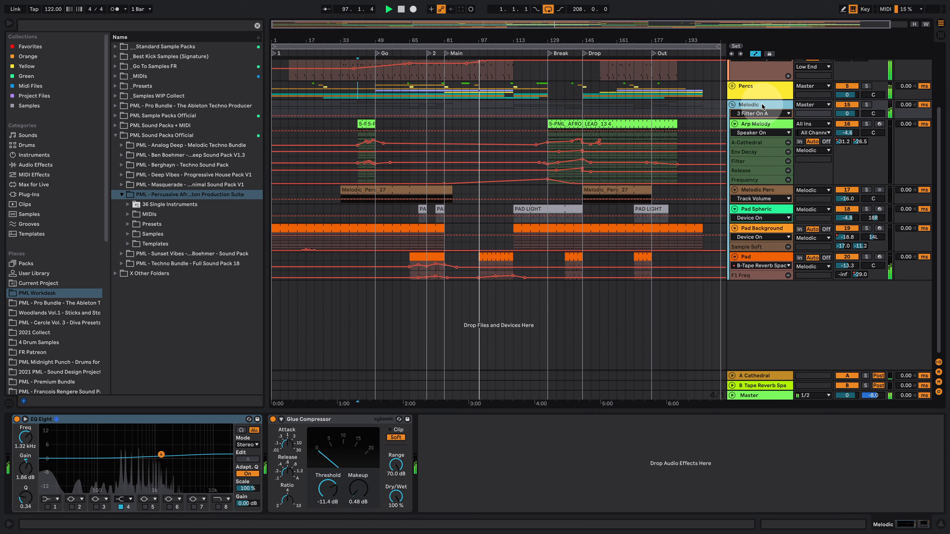
scroll(580, 279, up, 3)
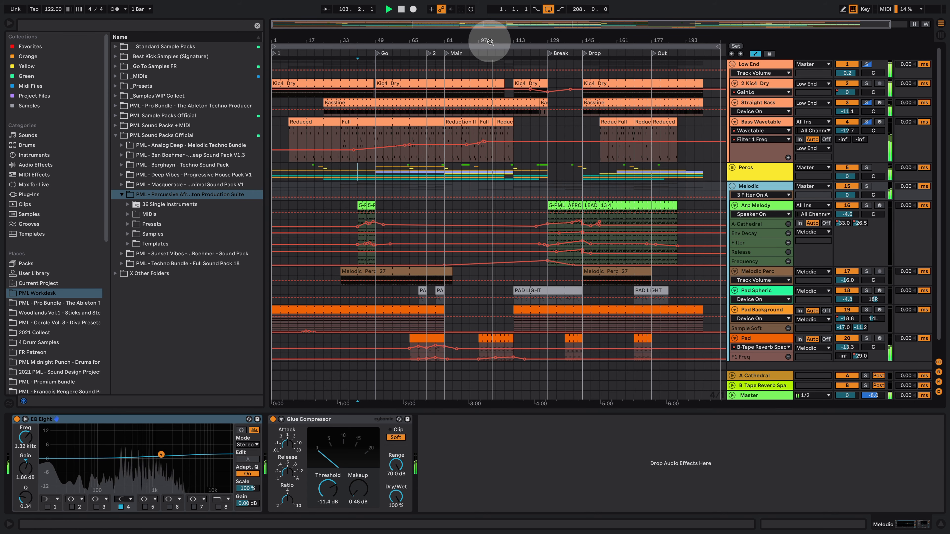
drag(490, 42, 449, 52)
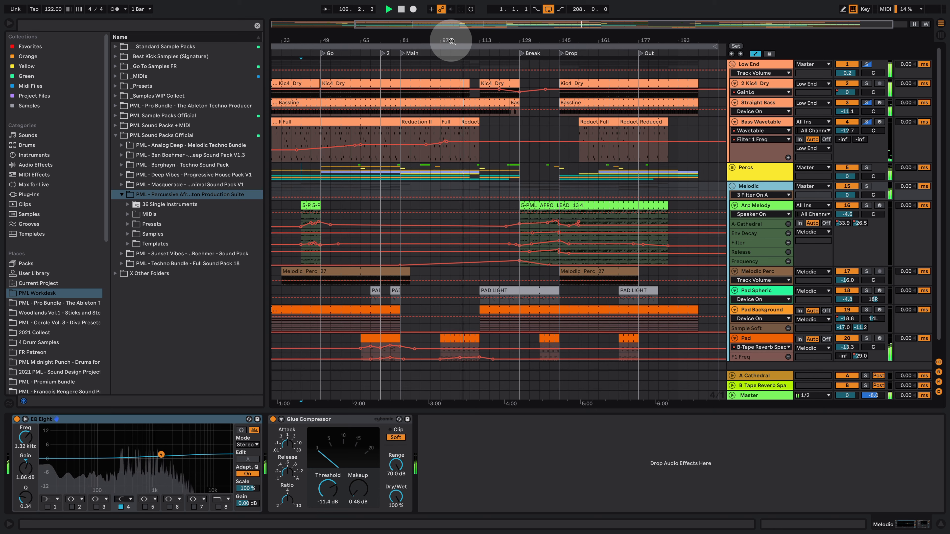
View the Cathedral reverb on return track A and the Modulation settings of Tape Reverb Space on return track B.
click(753, 375)
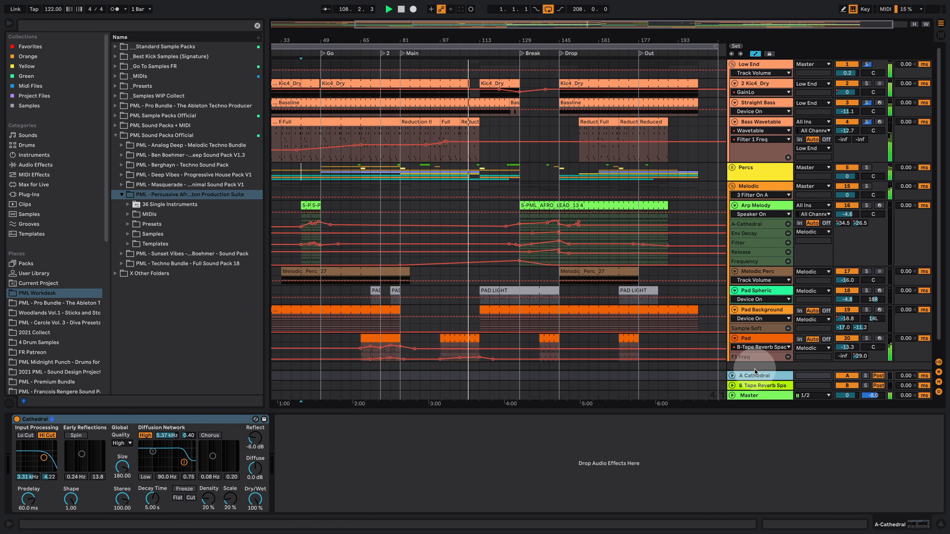
click(769, 386)
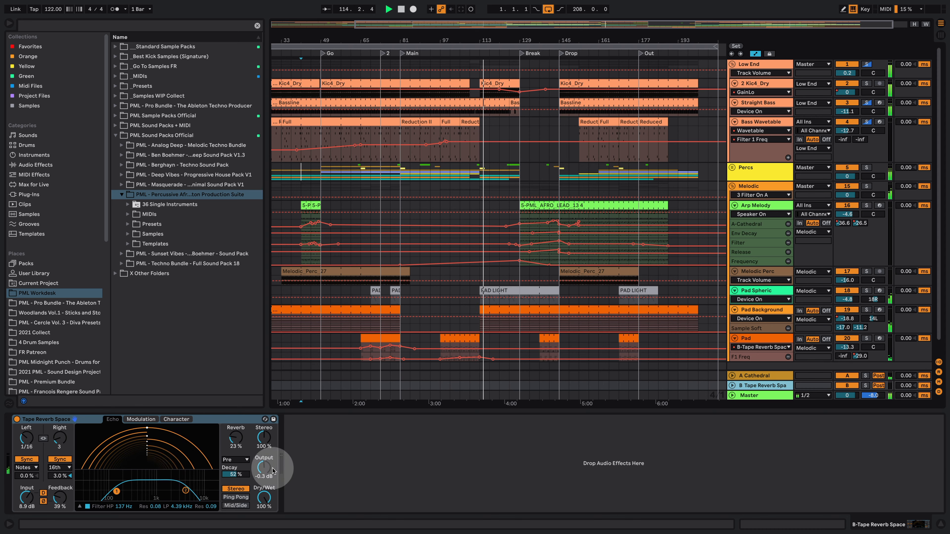
click(146, 419)
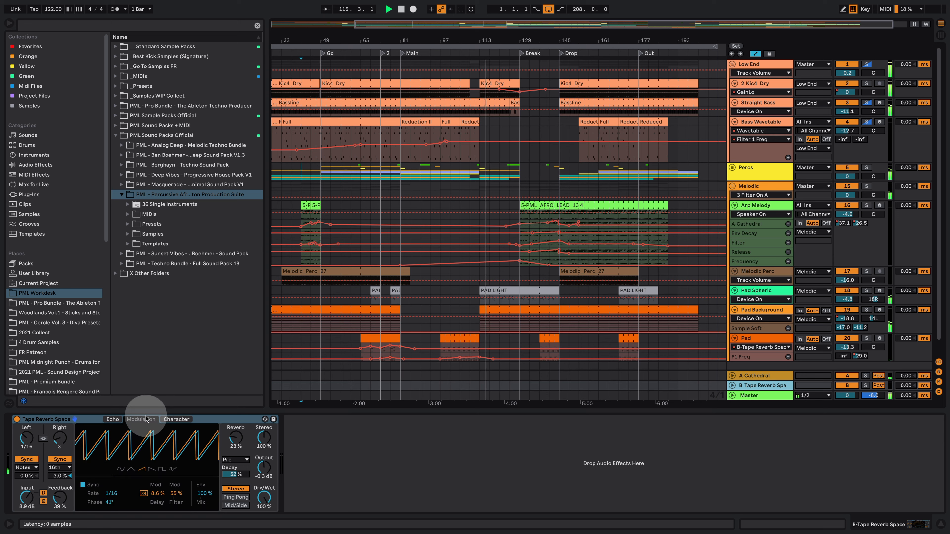
View Tape Reverb Space's Character settings and the Master track's EQ Eight curve in the enlarged display.
click(175, 420)
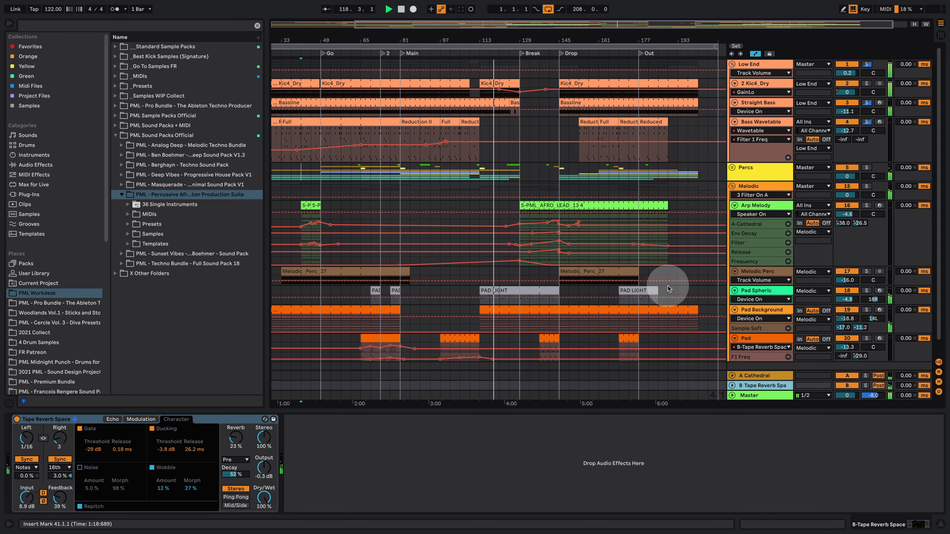
click(763, 395)
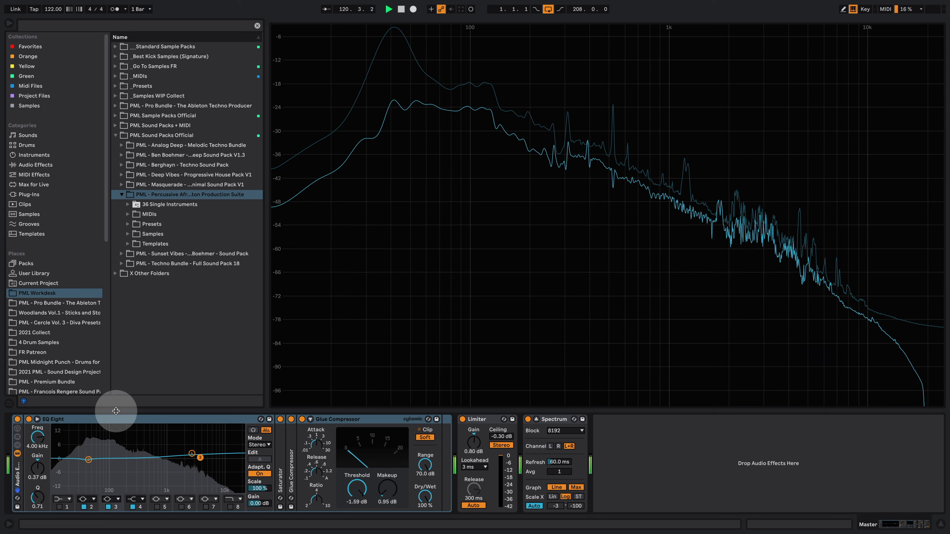
click(36, 420)
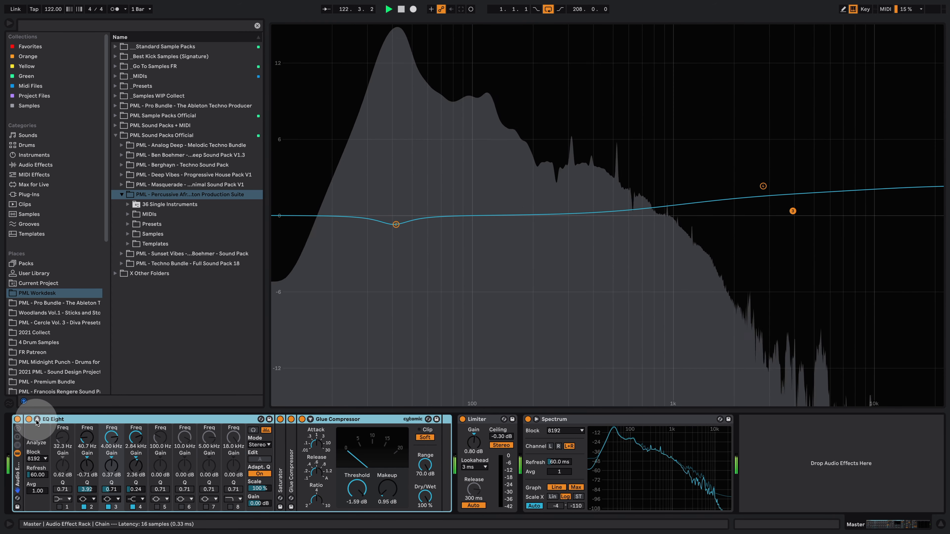
click(37, 420)
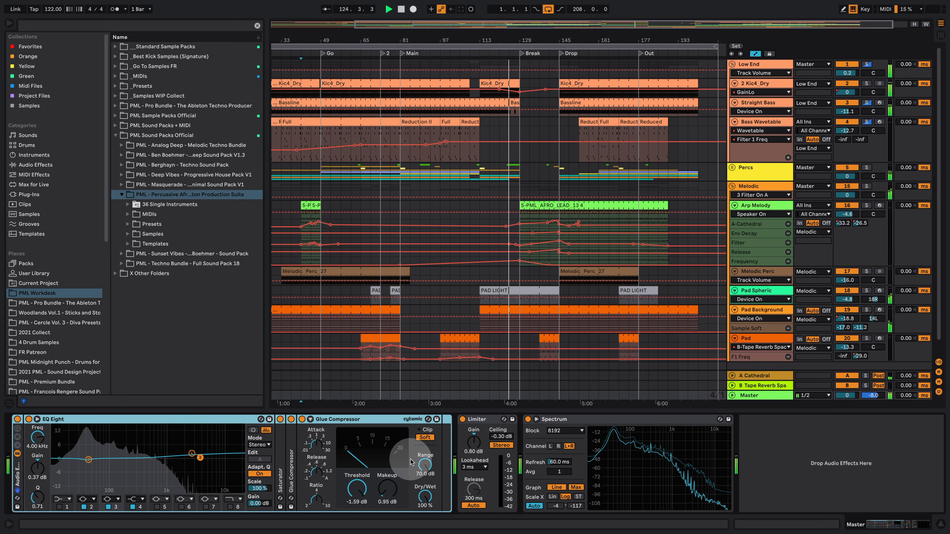
Unfold the Saturator and the first Glue Compressor on the Master track and hide the device view.
double_click(281, 467)
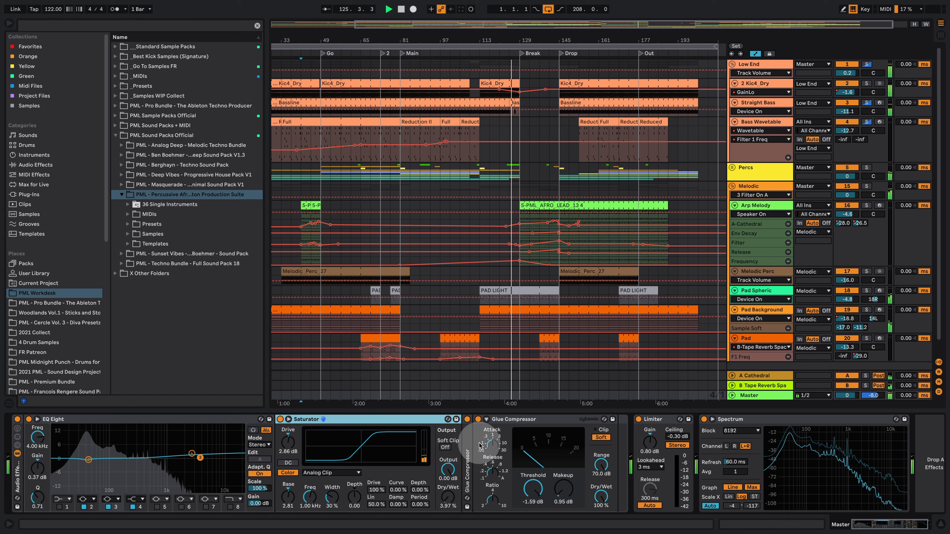
double_click(467, 451)
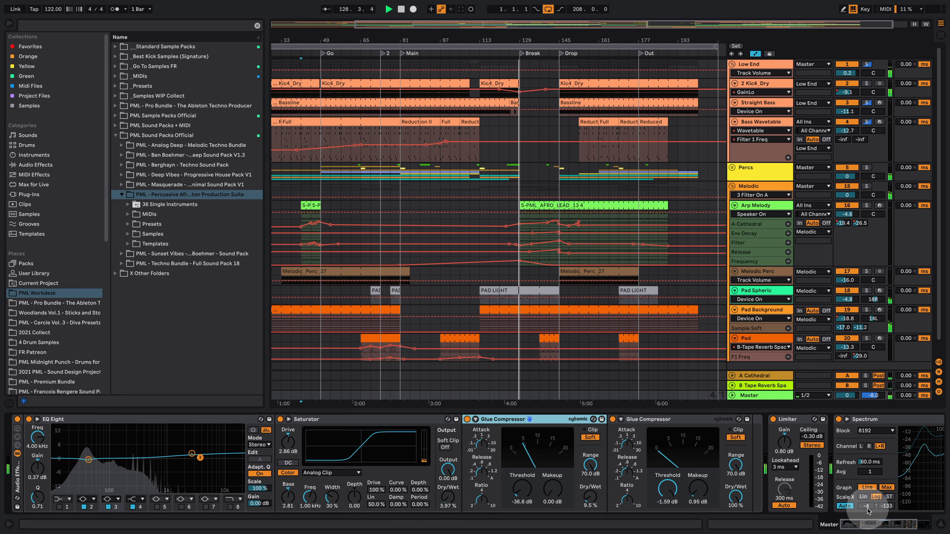
click(941, 526)
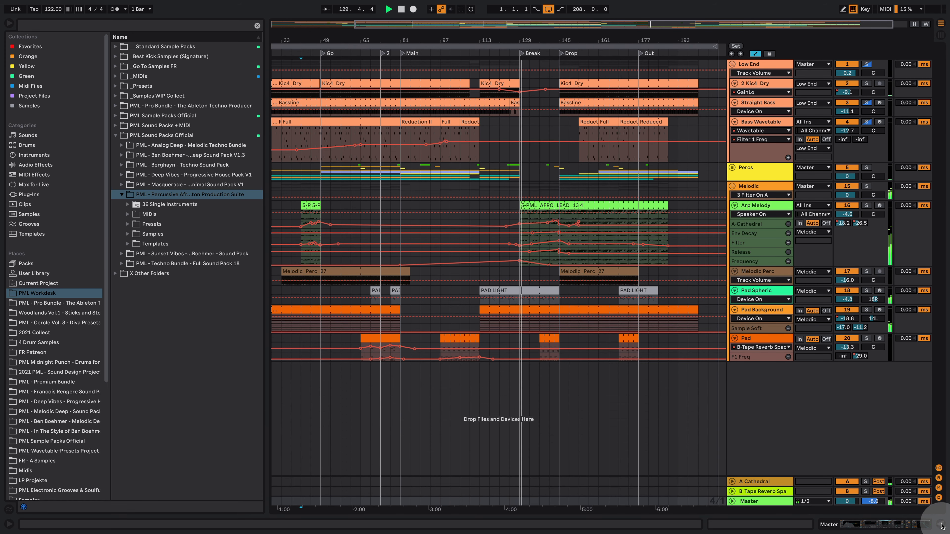
Unfold the Percs group and fold the Snare_12 track inside it.
click(732, 167)
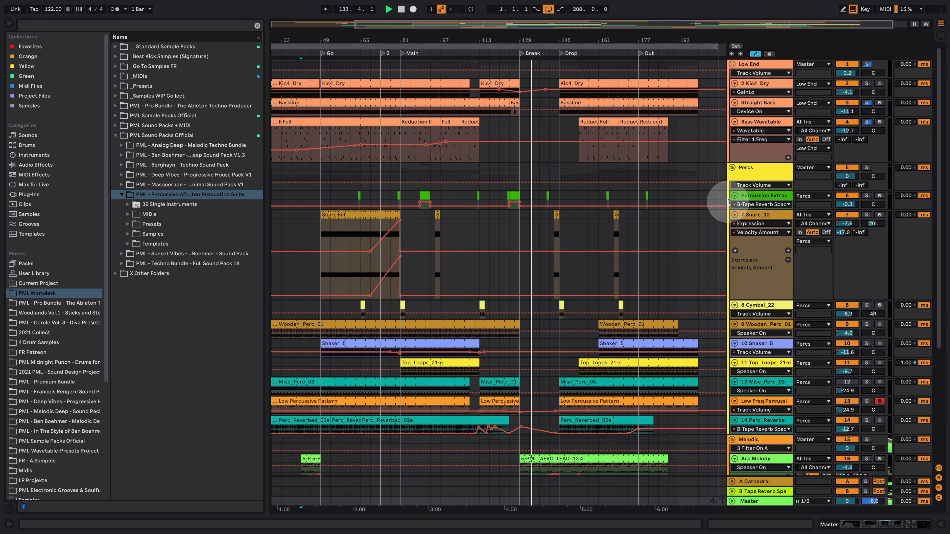
click(734, 214)
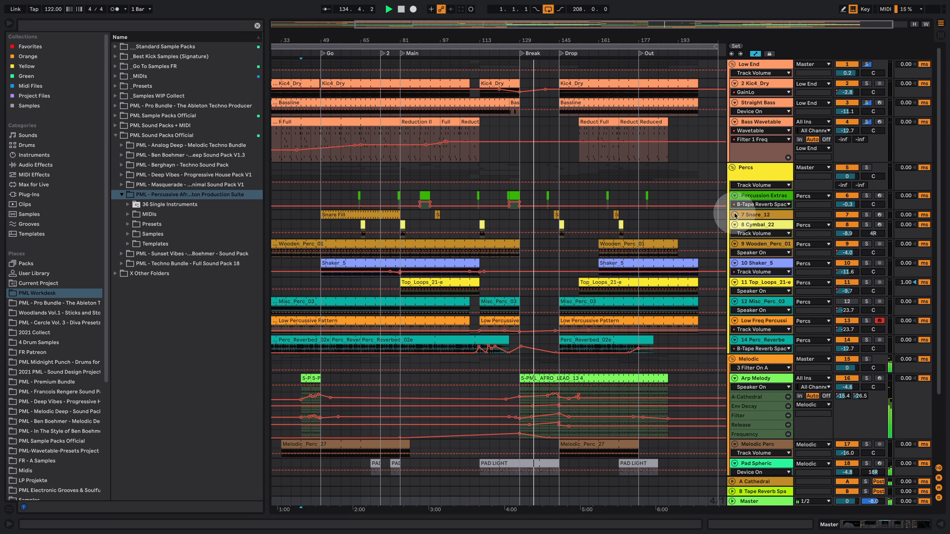
View the Arp Melody track's device chain from the Analog instrument through to the sidechain Compressor, and hide the device view.
click(760, 379)
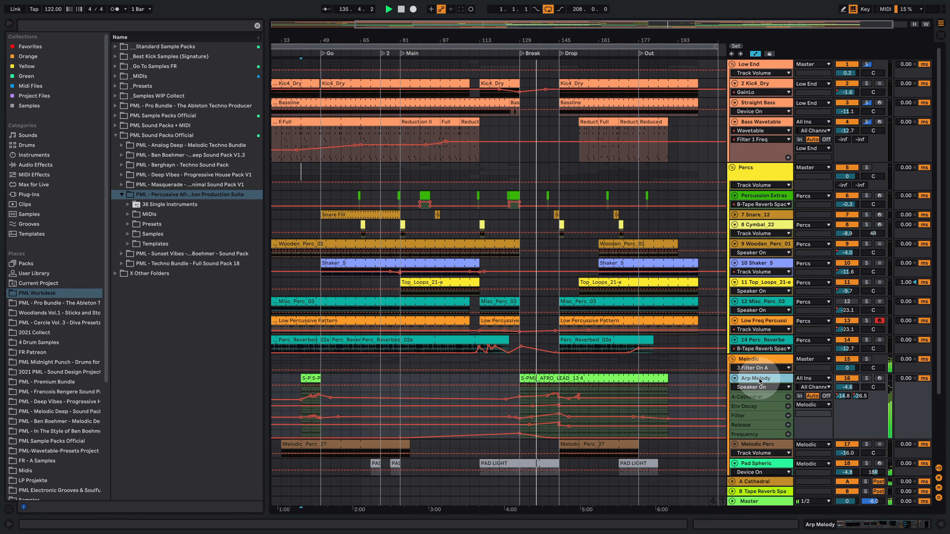
scroll(757, 323, down, 3)
double_click(757, 318)
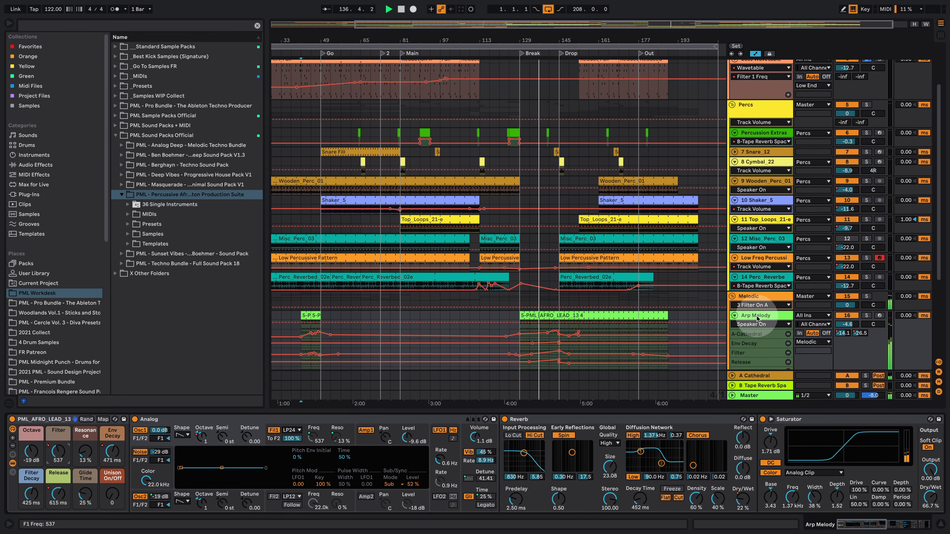
scroll(646, 271, down, 3)
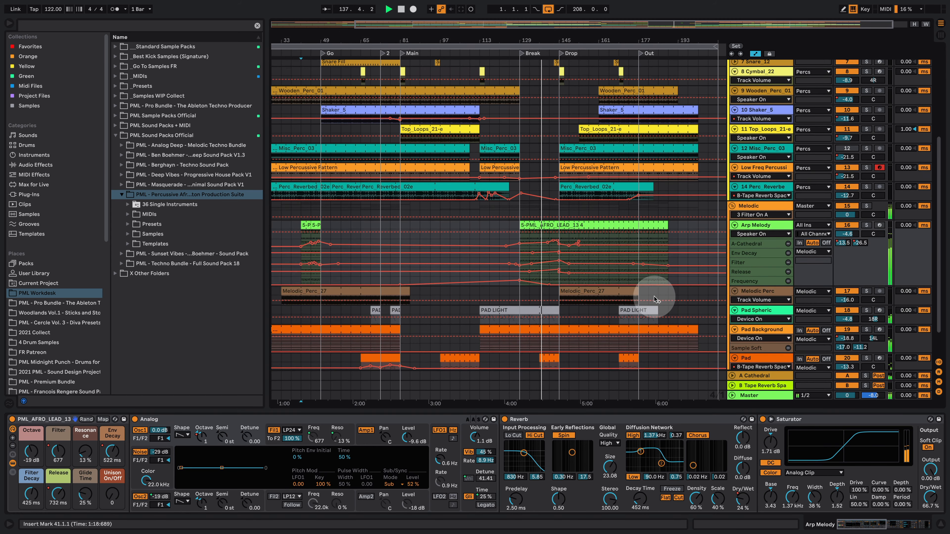
scroll(653, 298, down, 2)
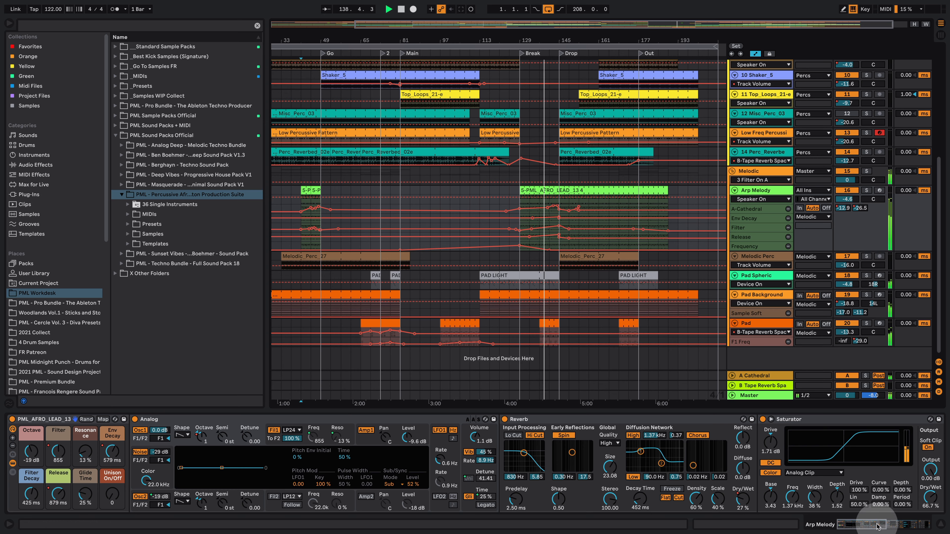
drag(870, 526, 905, 531)
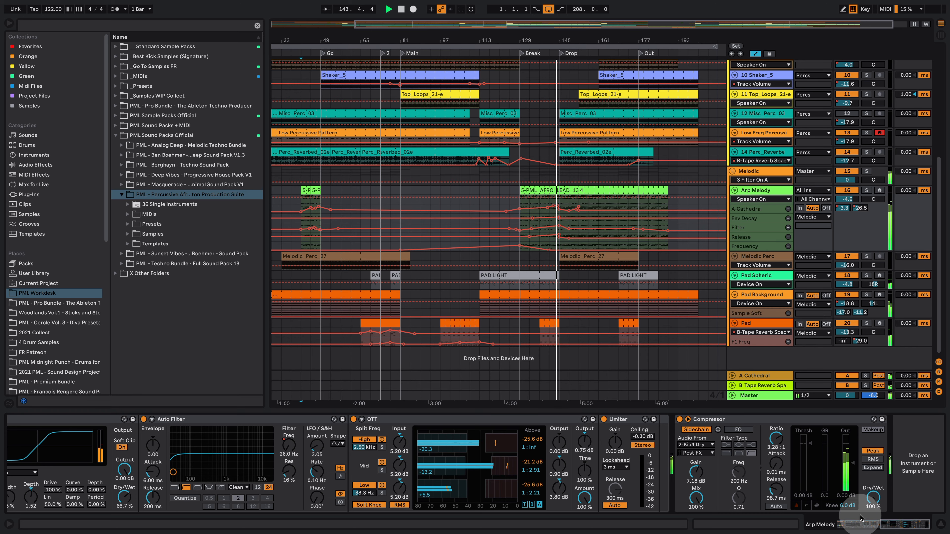
click(942, 524)
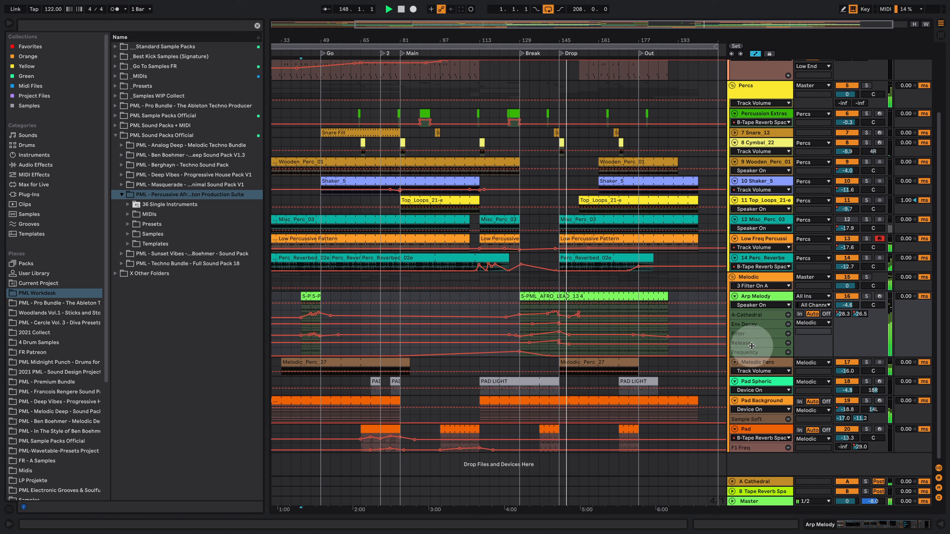
Review the Master track's full device chain from EQ Eight to Spectrum and hide the device view.
scroll(641, 328, up, 5)
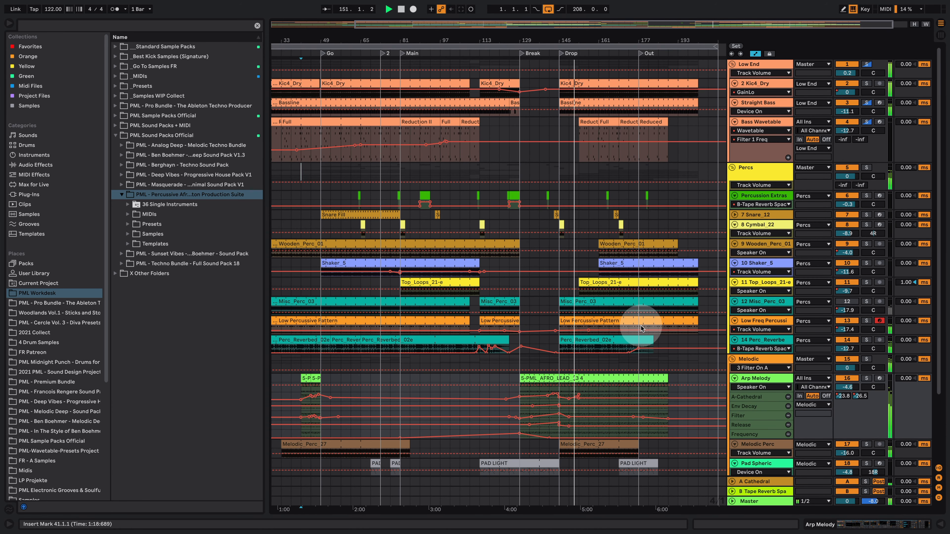
scroll(628, 337, down, 5)
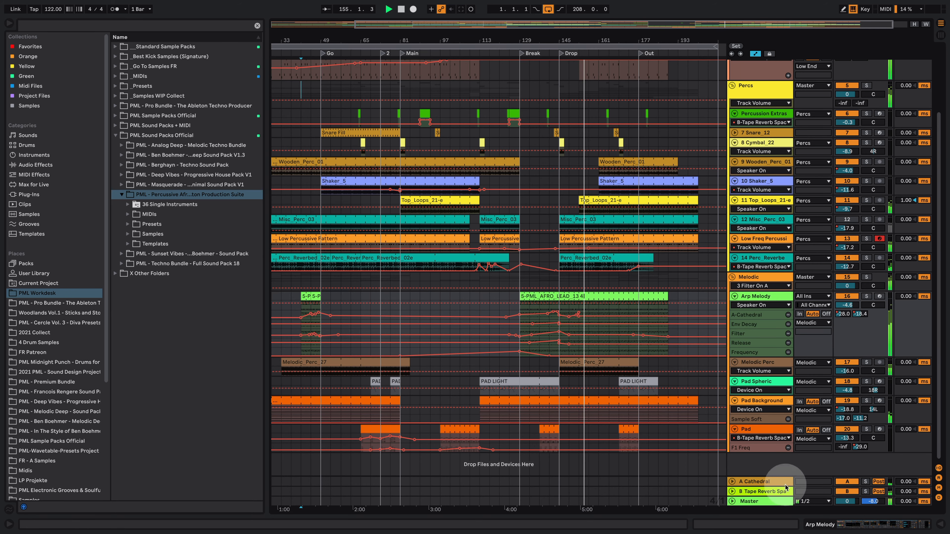
double_click(773, 500)
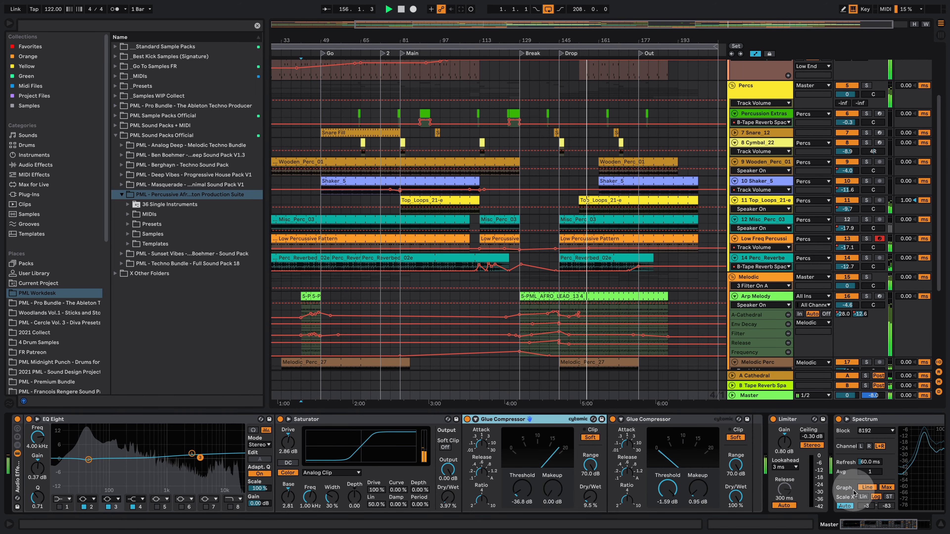
click(885, 530)
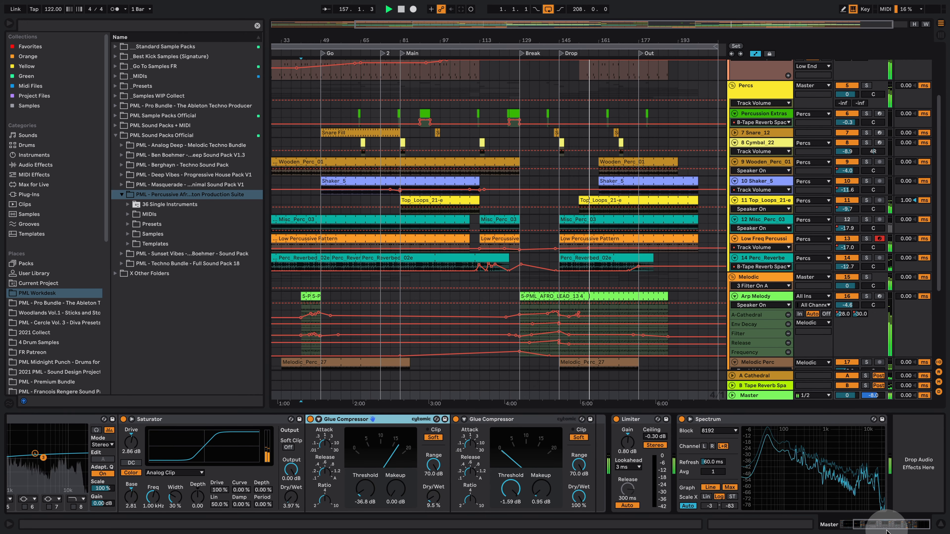
click(832, 529)
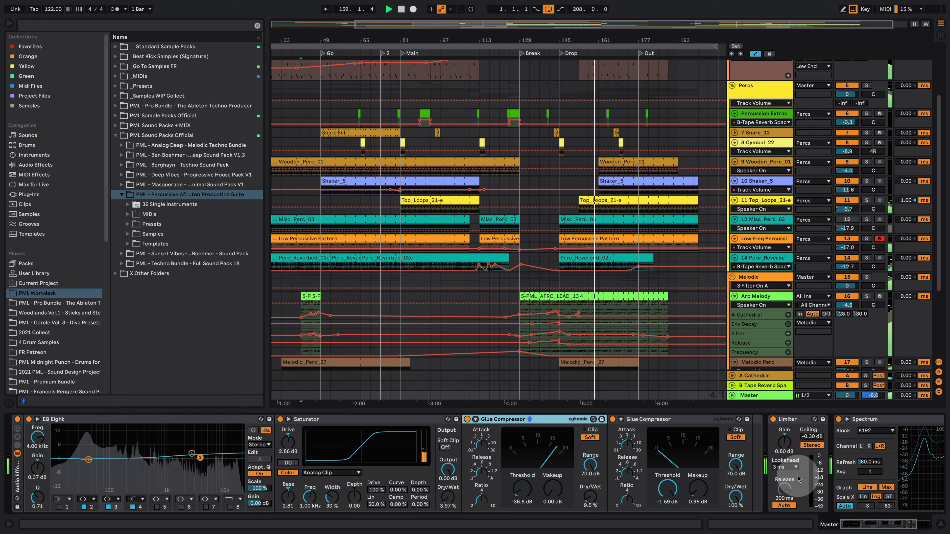
click(940, 528)
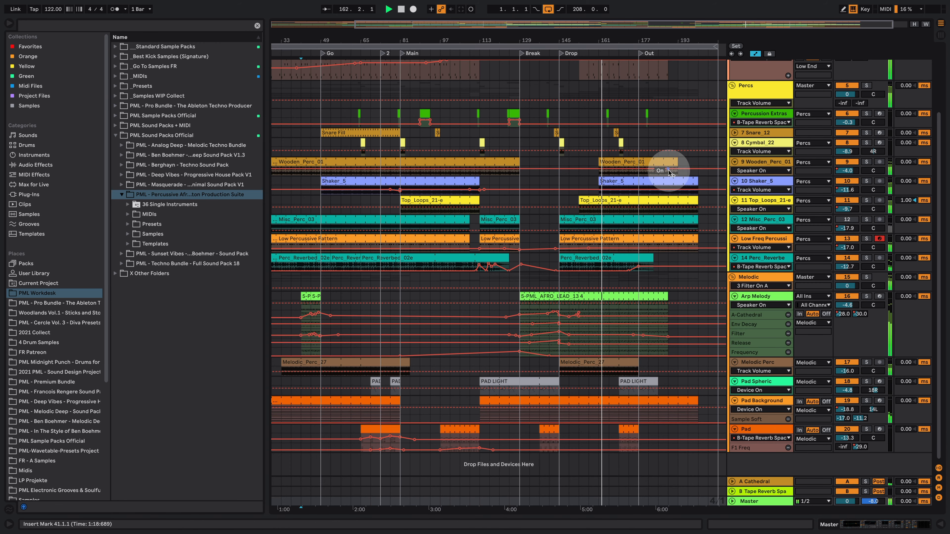
Reduce the height of the Bass Wavetable track in the Low End group.
scroll(669, 167, up, 2)
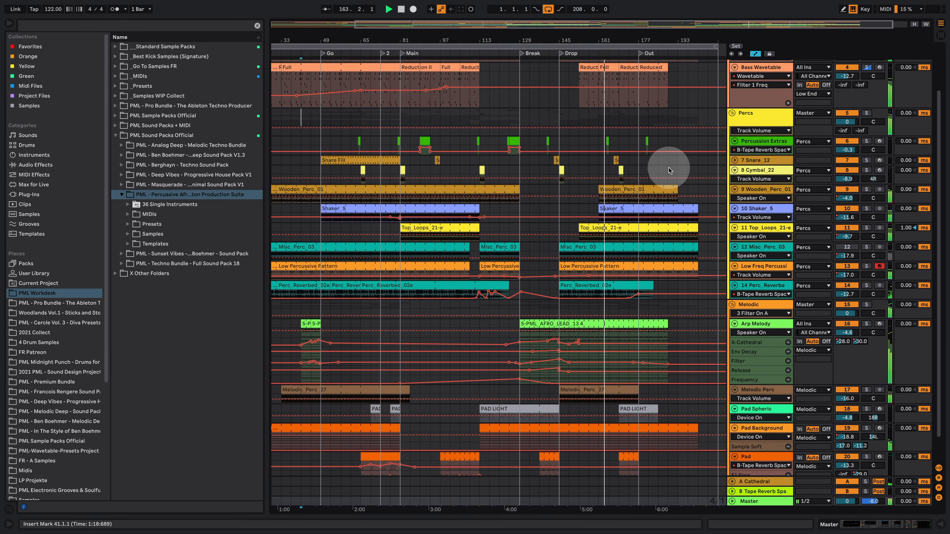
scroll(669, 167, up, 3)
scroll(668, 170, up, 1)
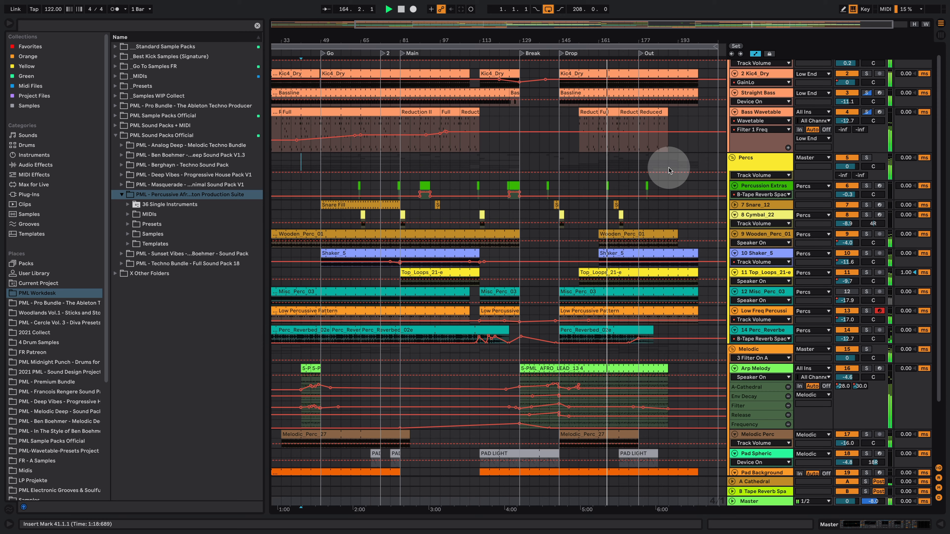
scroll(669, 171, up, 1)
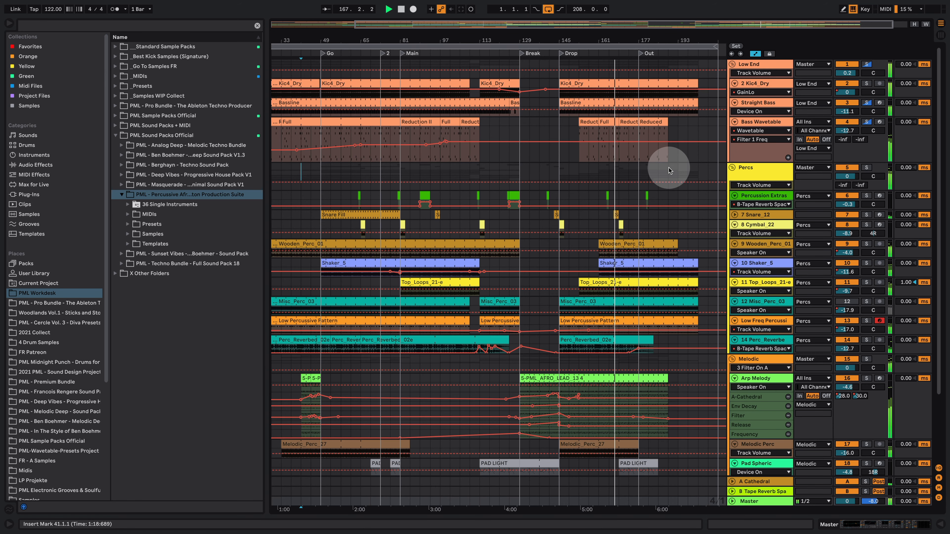
click(762, 162)
drag(762, 161, 762, 144)
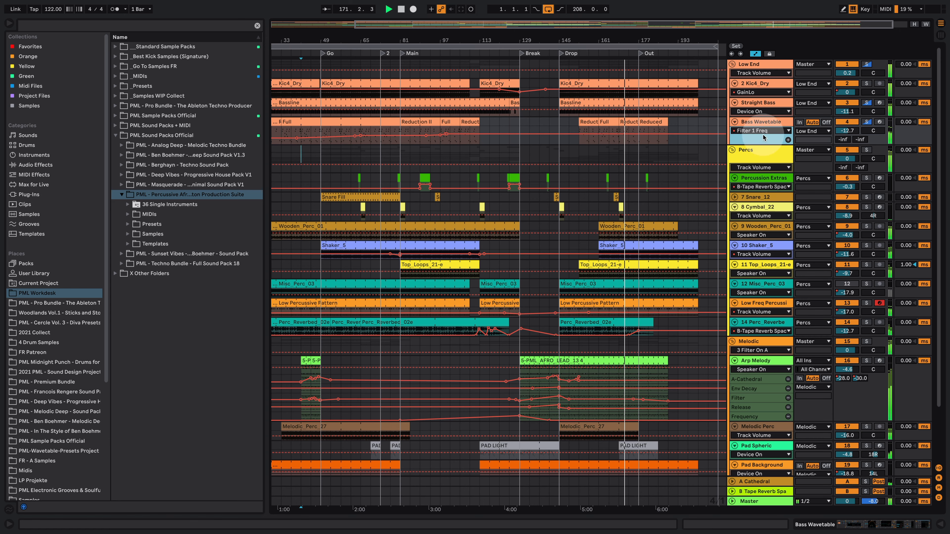
drag(763, 140, 766, 136)
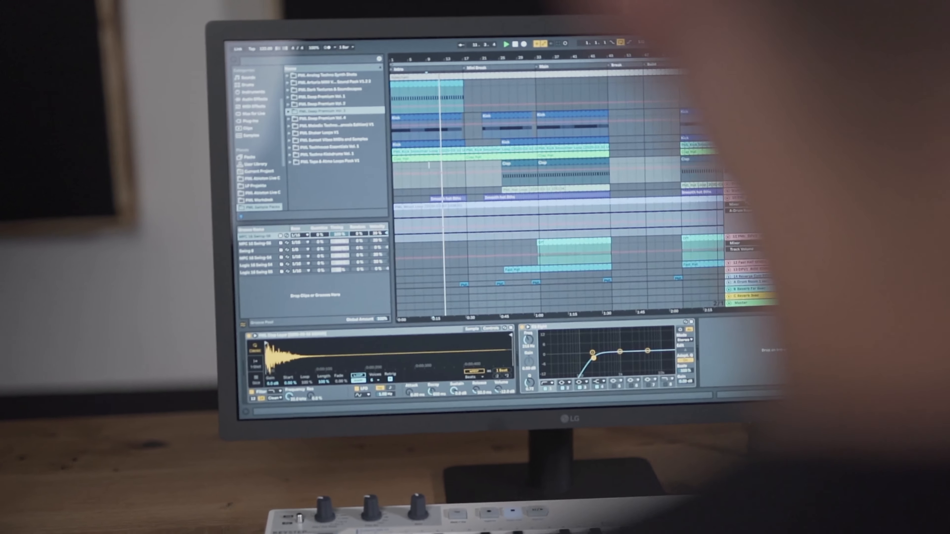
click(430, 213)
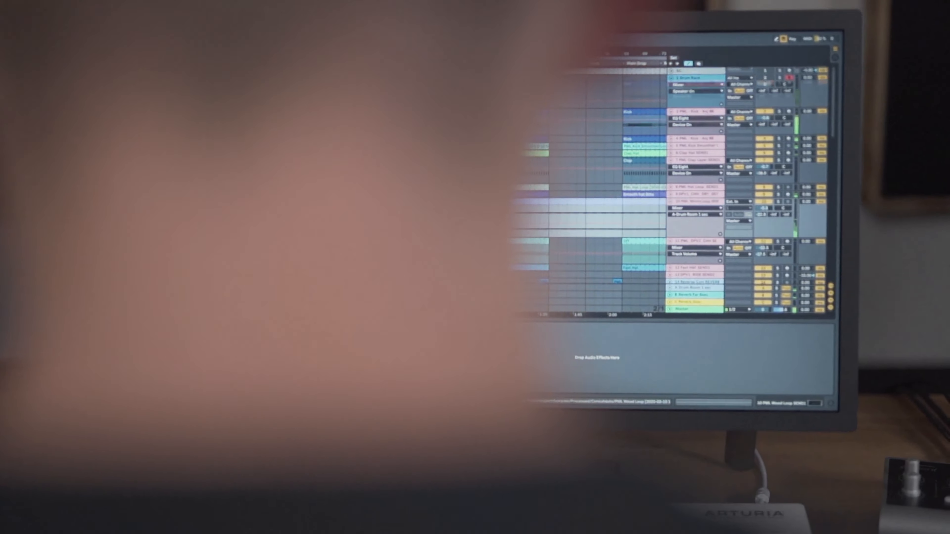
double_click(448, 201)
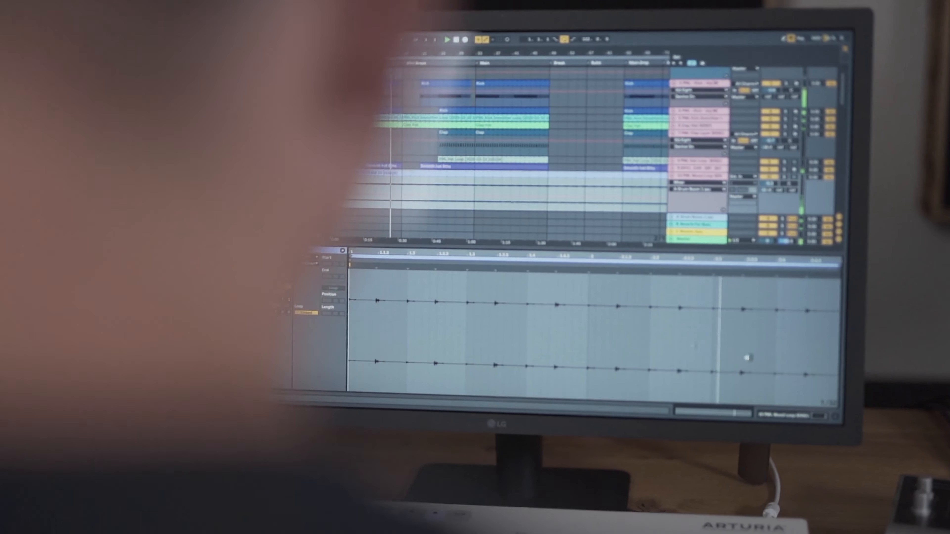